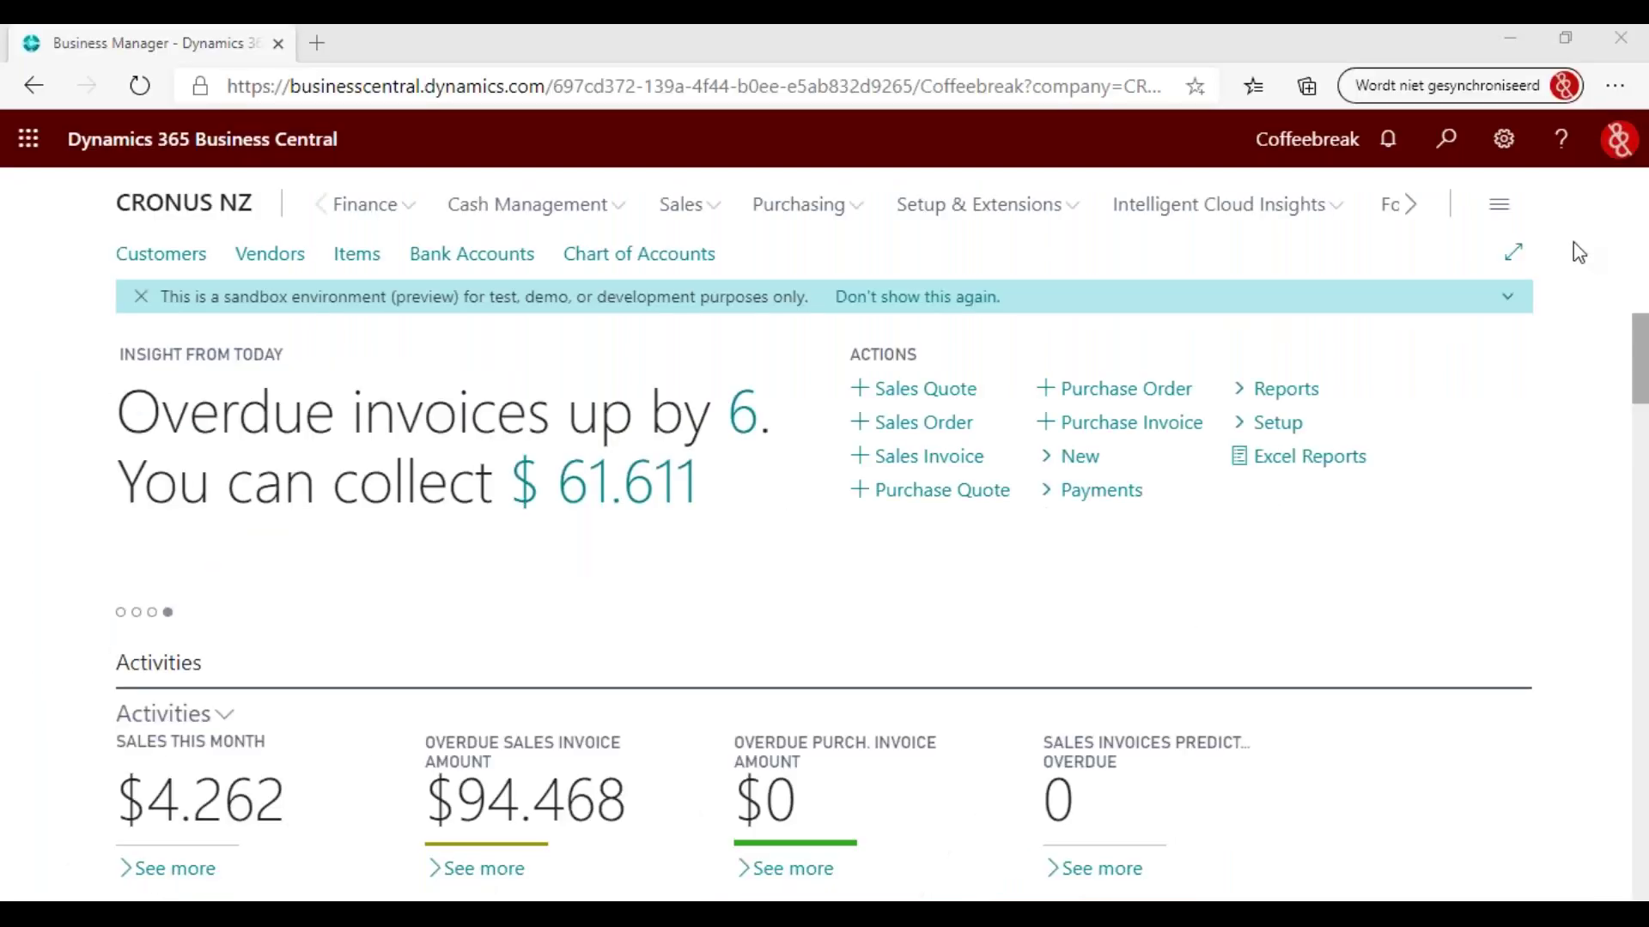
Step: Find and open the ForNAV Local Printers page and look over the existing Default printer entry
click(1449, 141)
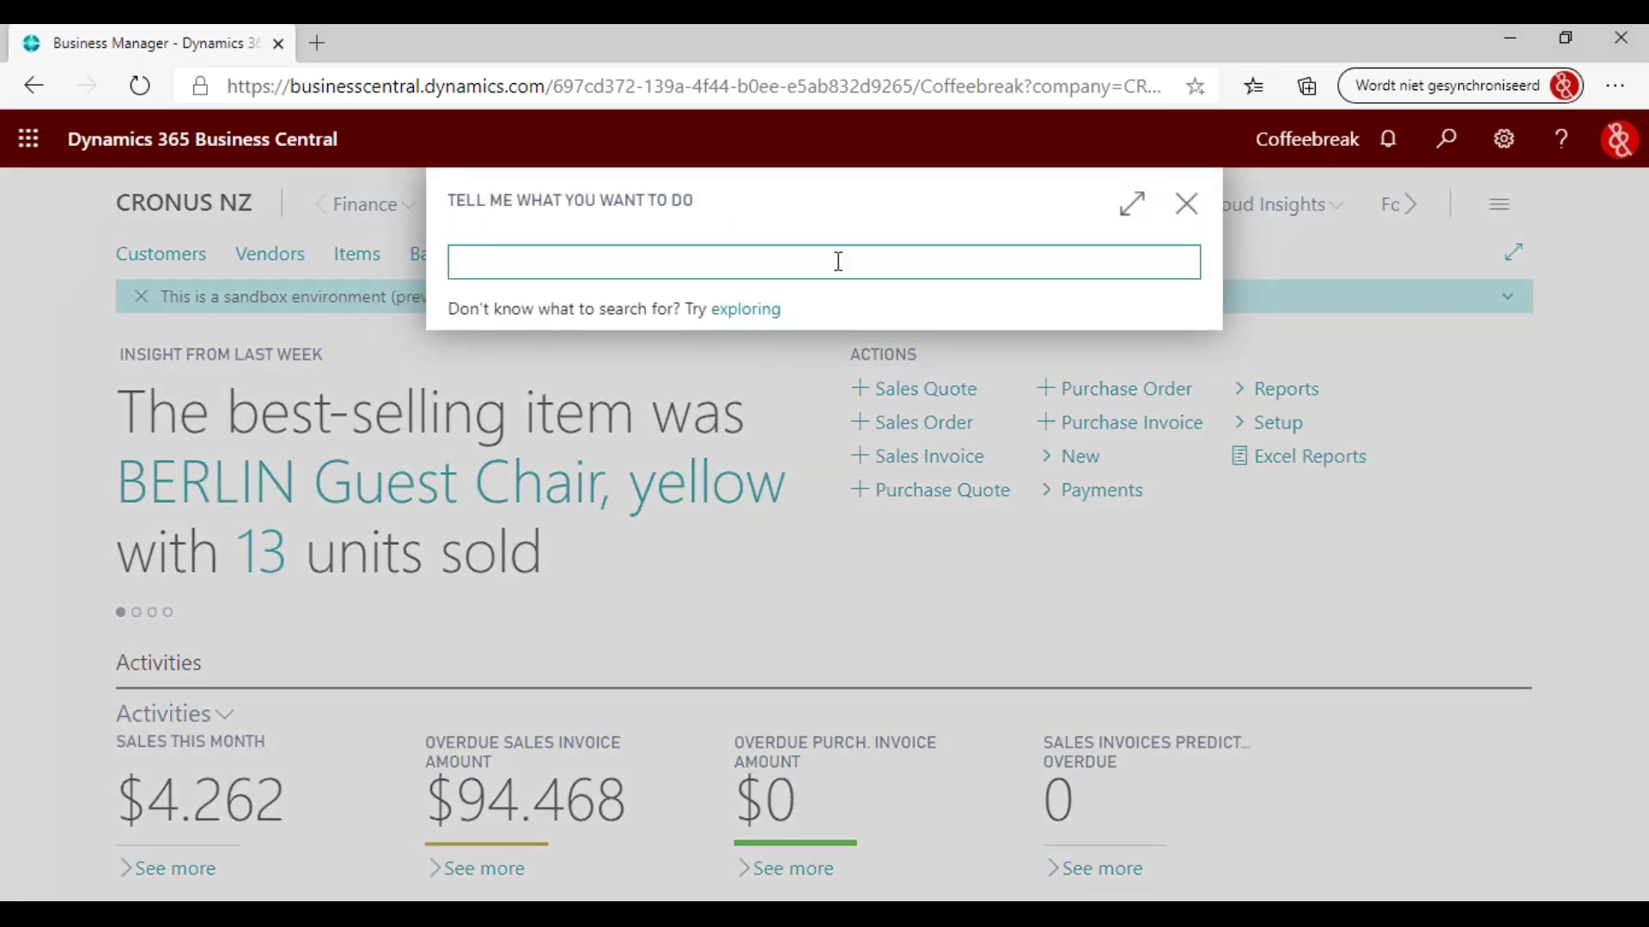
text(forn loc)
click(571, 490)
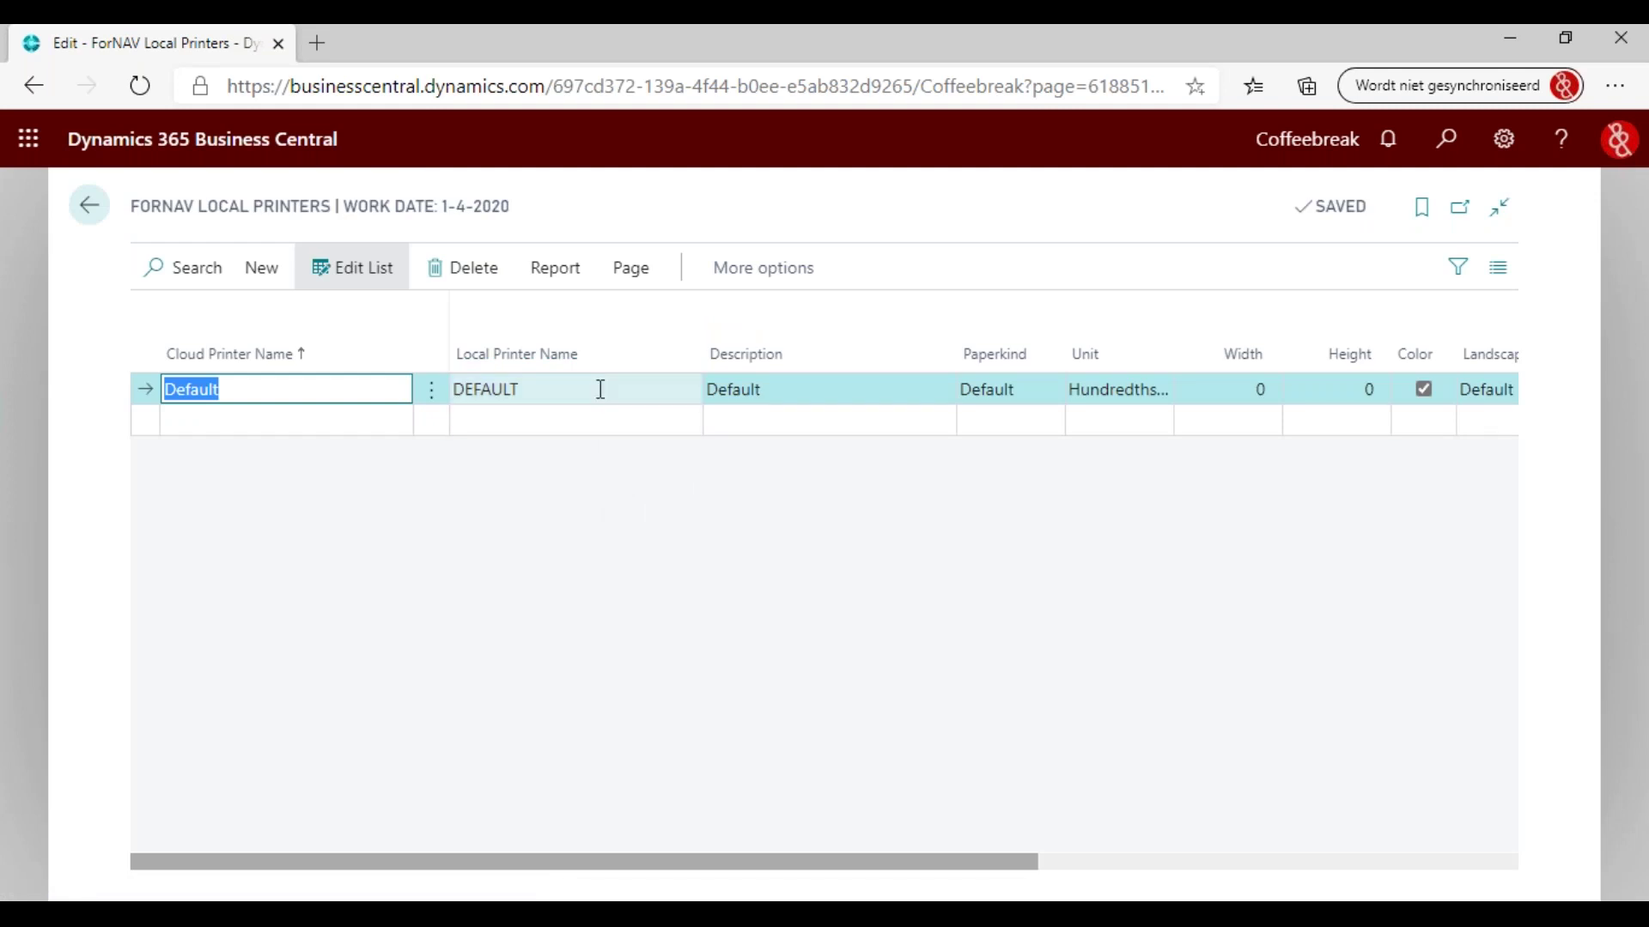
click(280, 391)
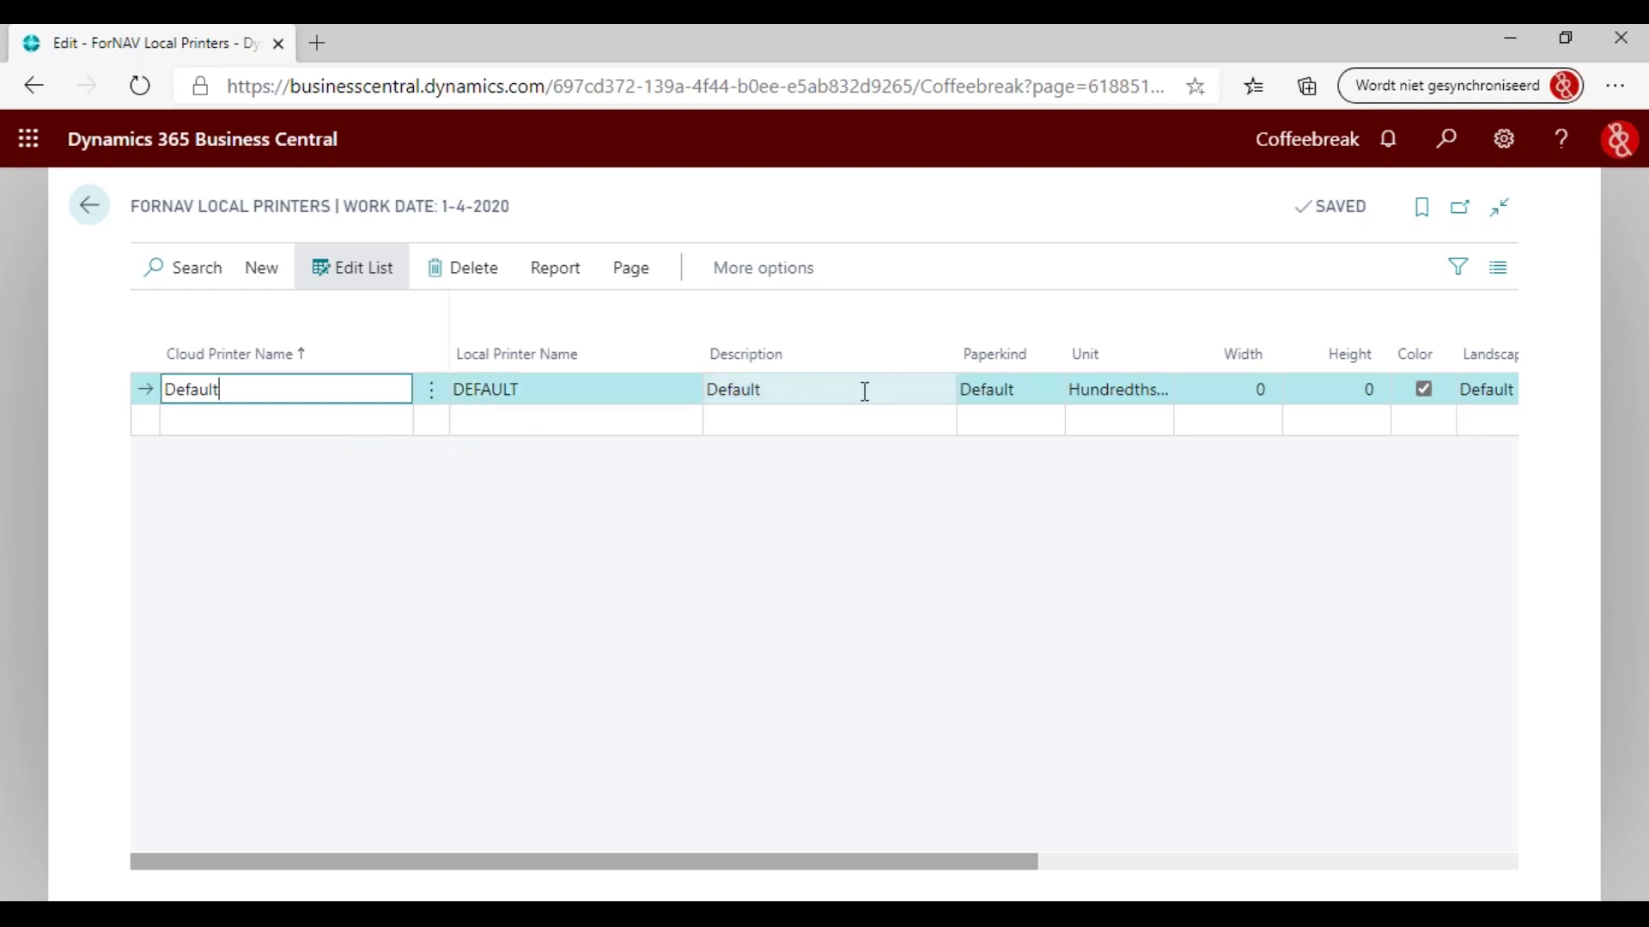
drag(993, 869, 846, 809)
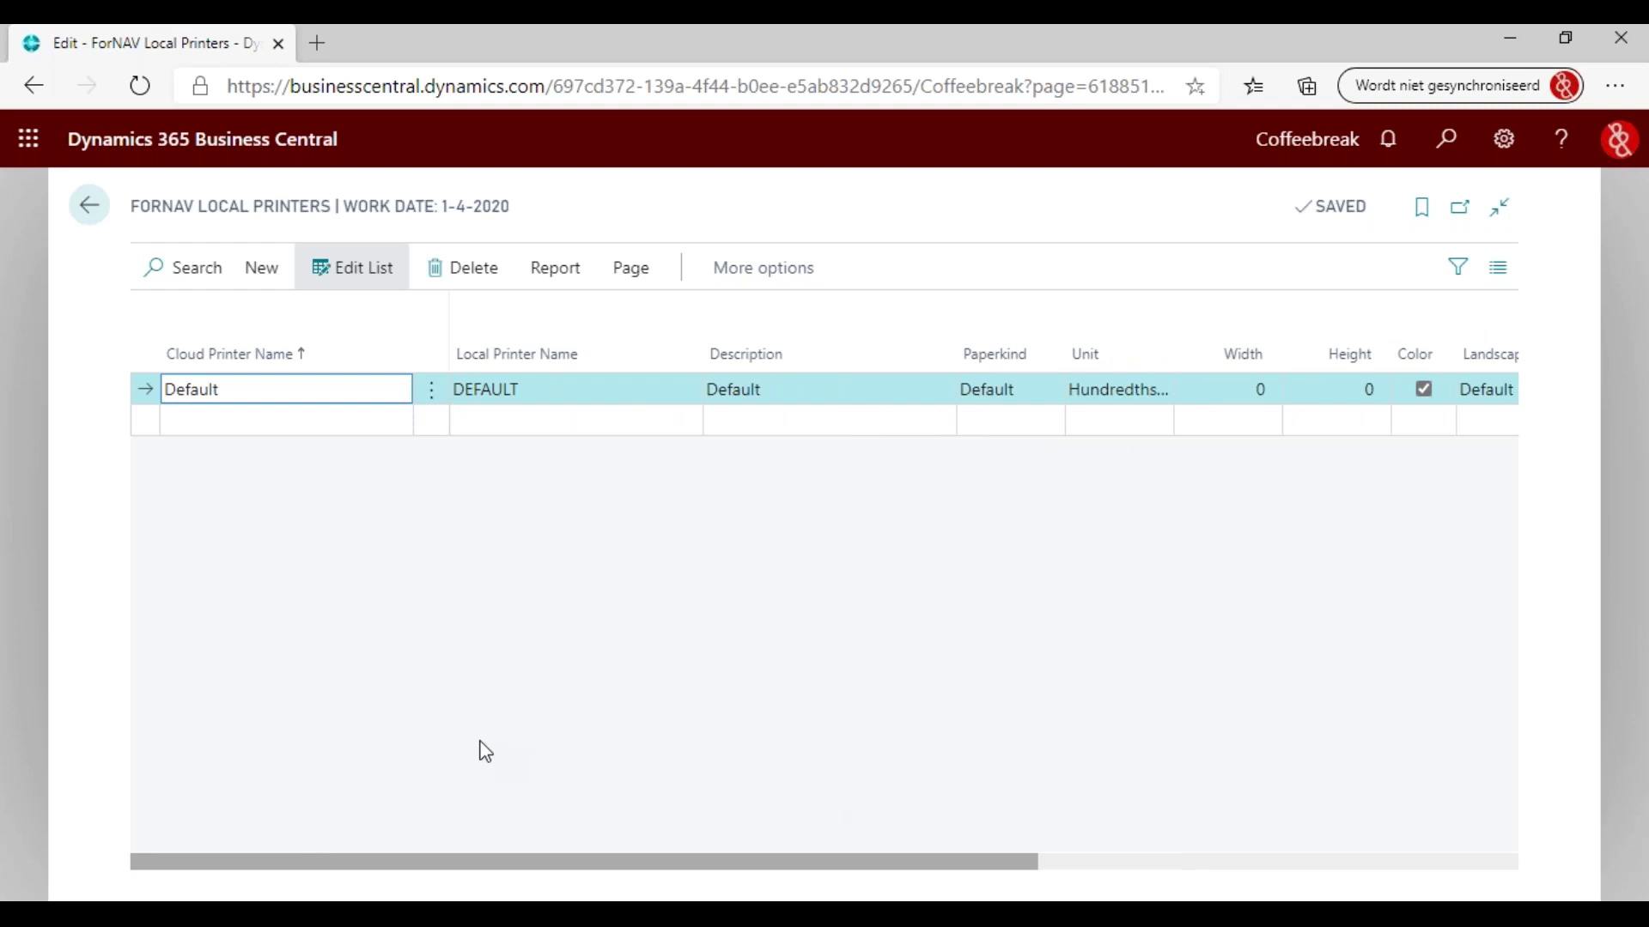
Step: Look up the printers installed in the Windows Printers & scanners settings and return to the ForNAV Local Printers list
key(super+s)
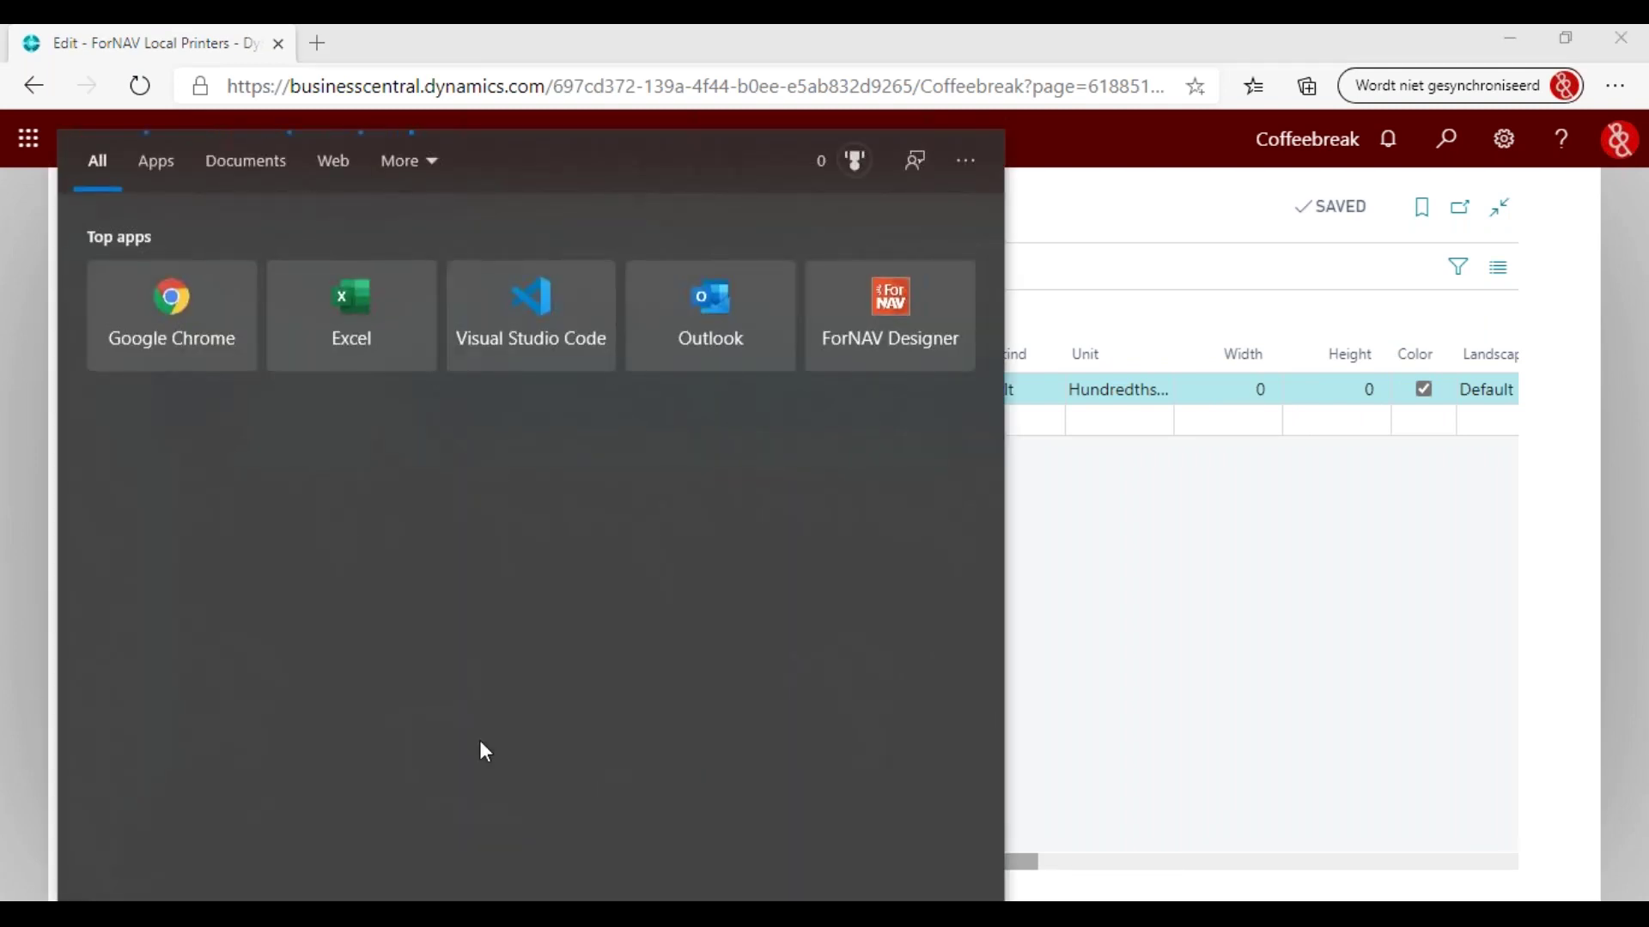
key(Escape)
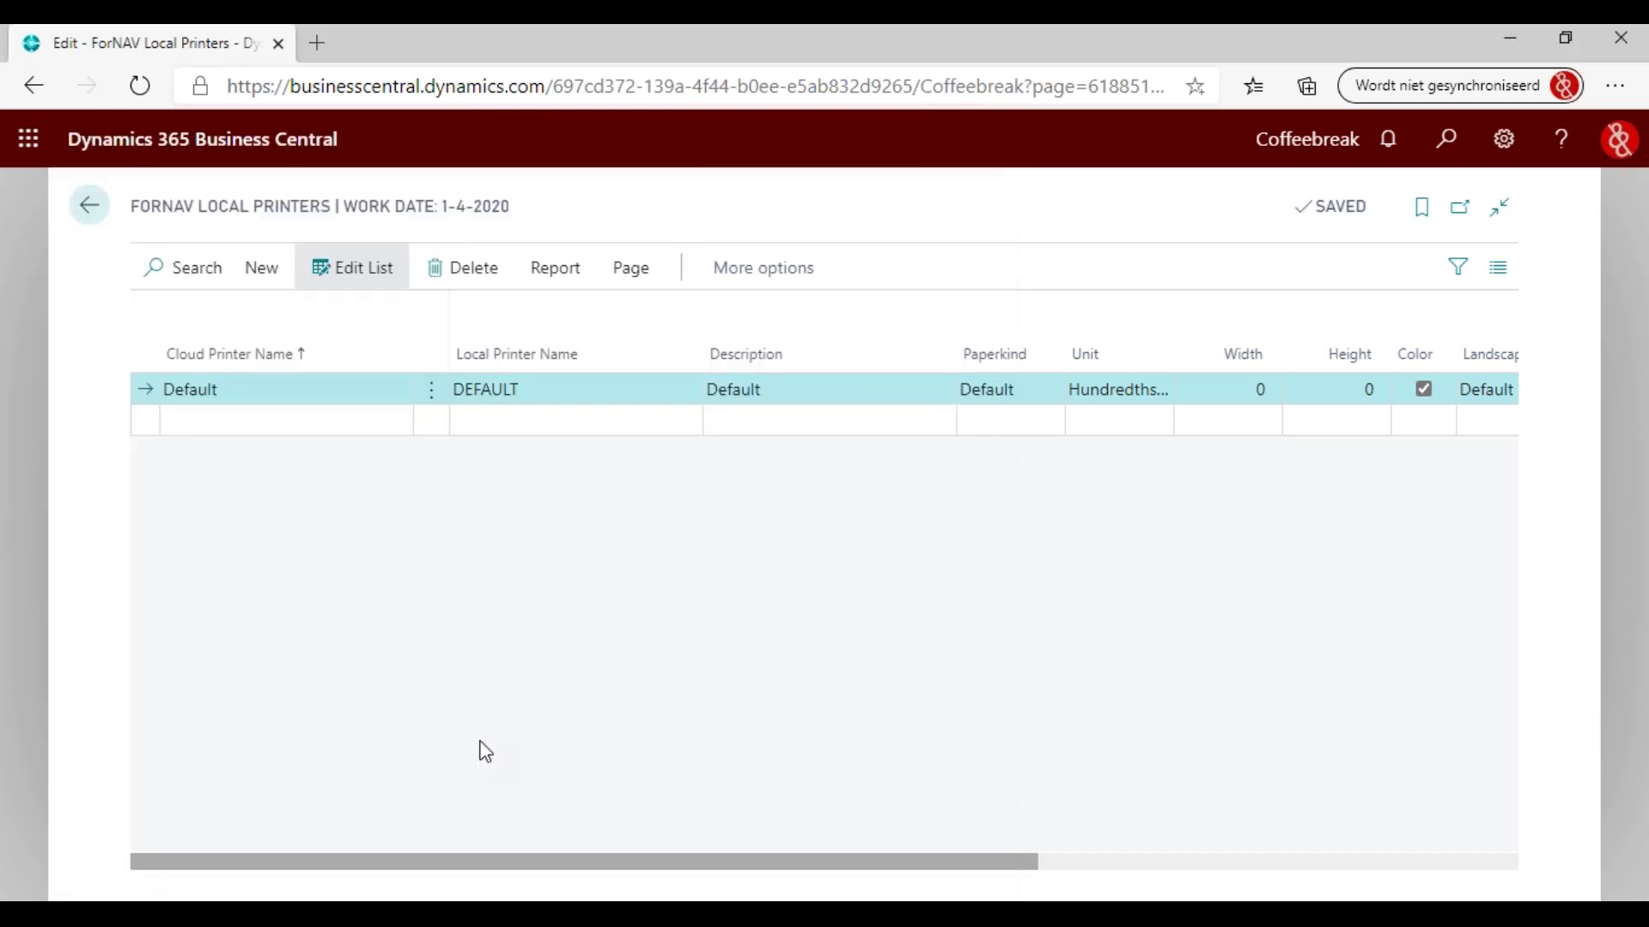
key(super+s)
text(print)
click(208, 259)
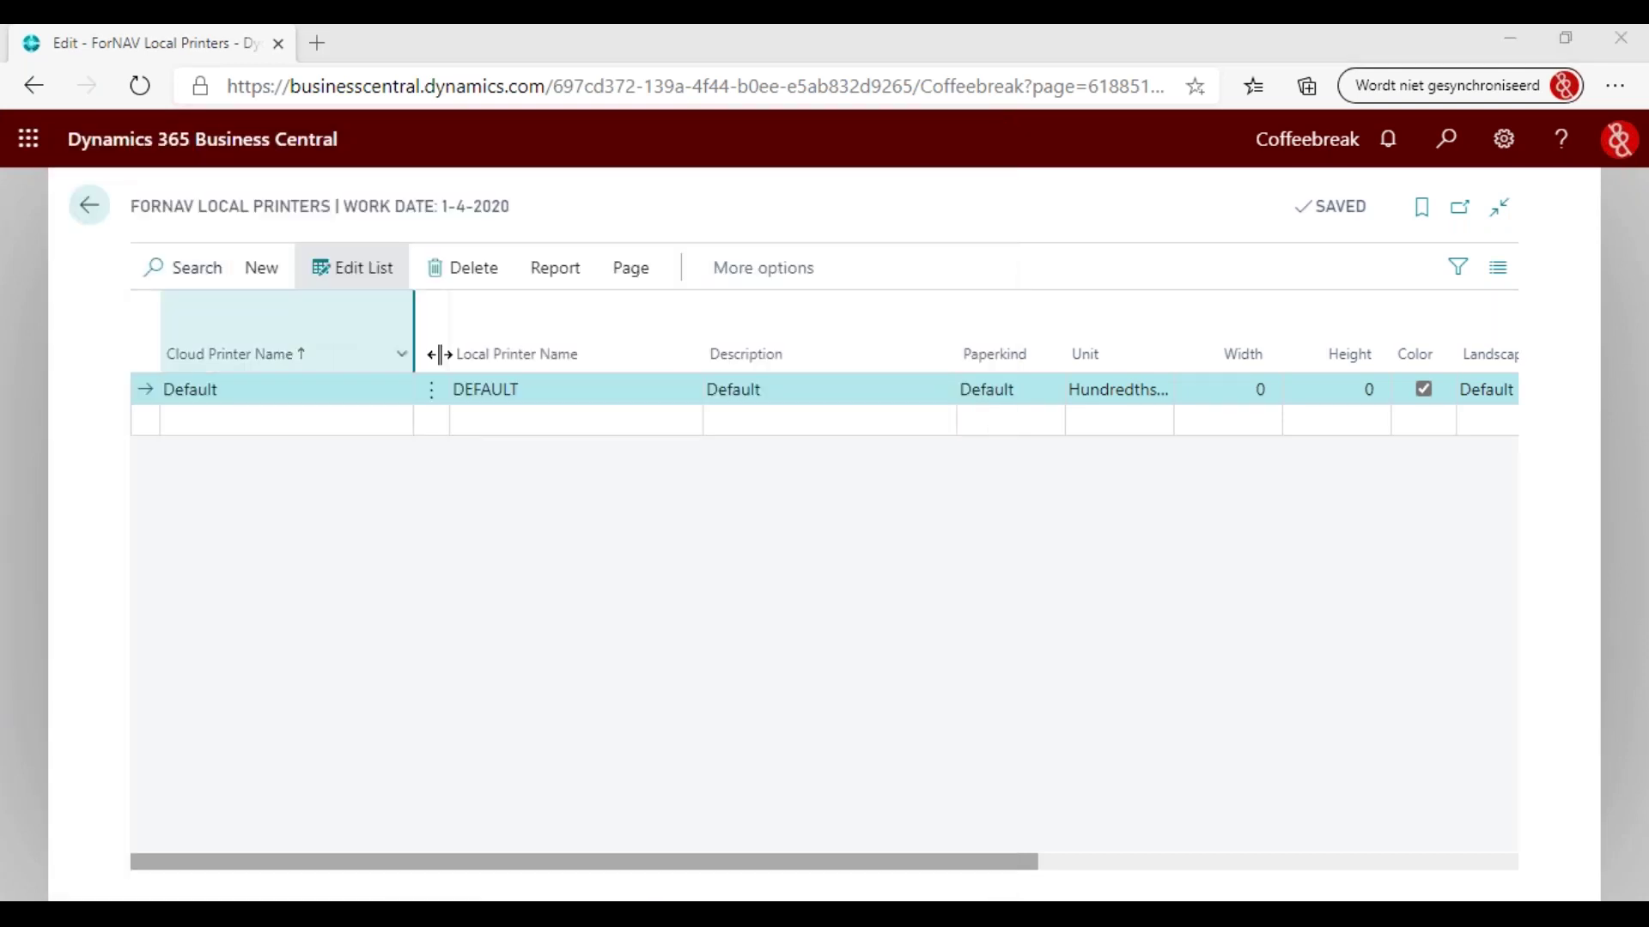
scroll(799, 416, down, 1)
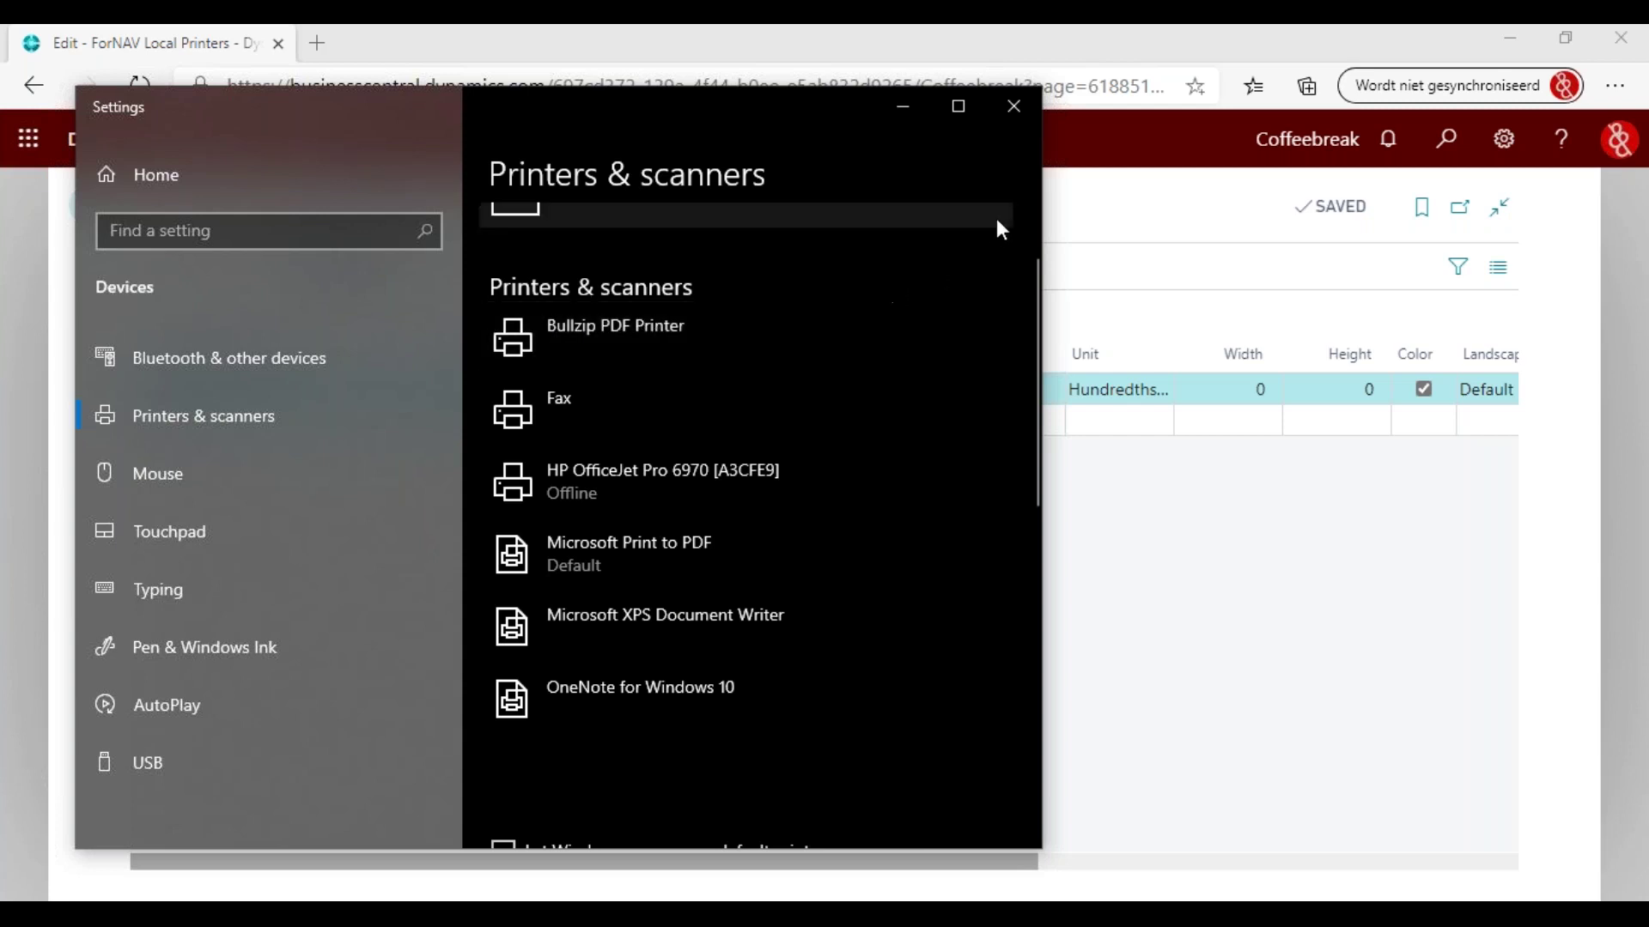
click(1029, 112)
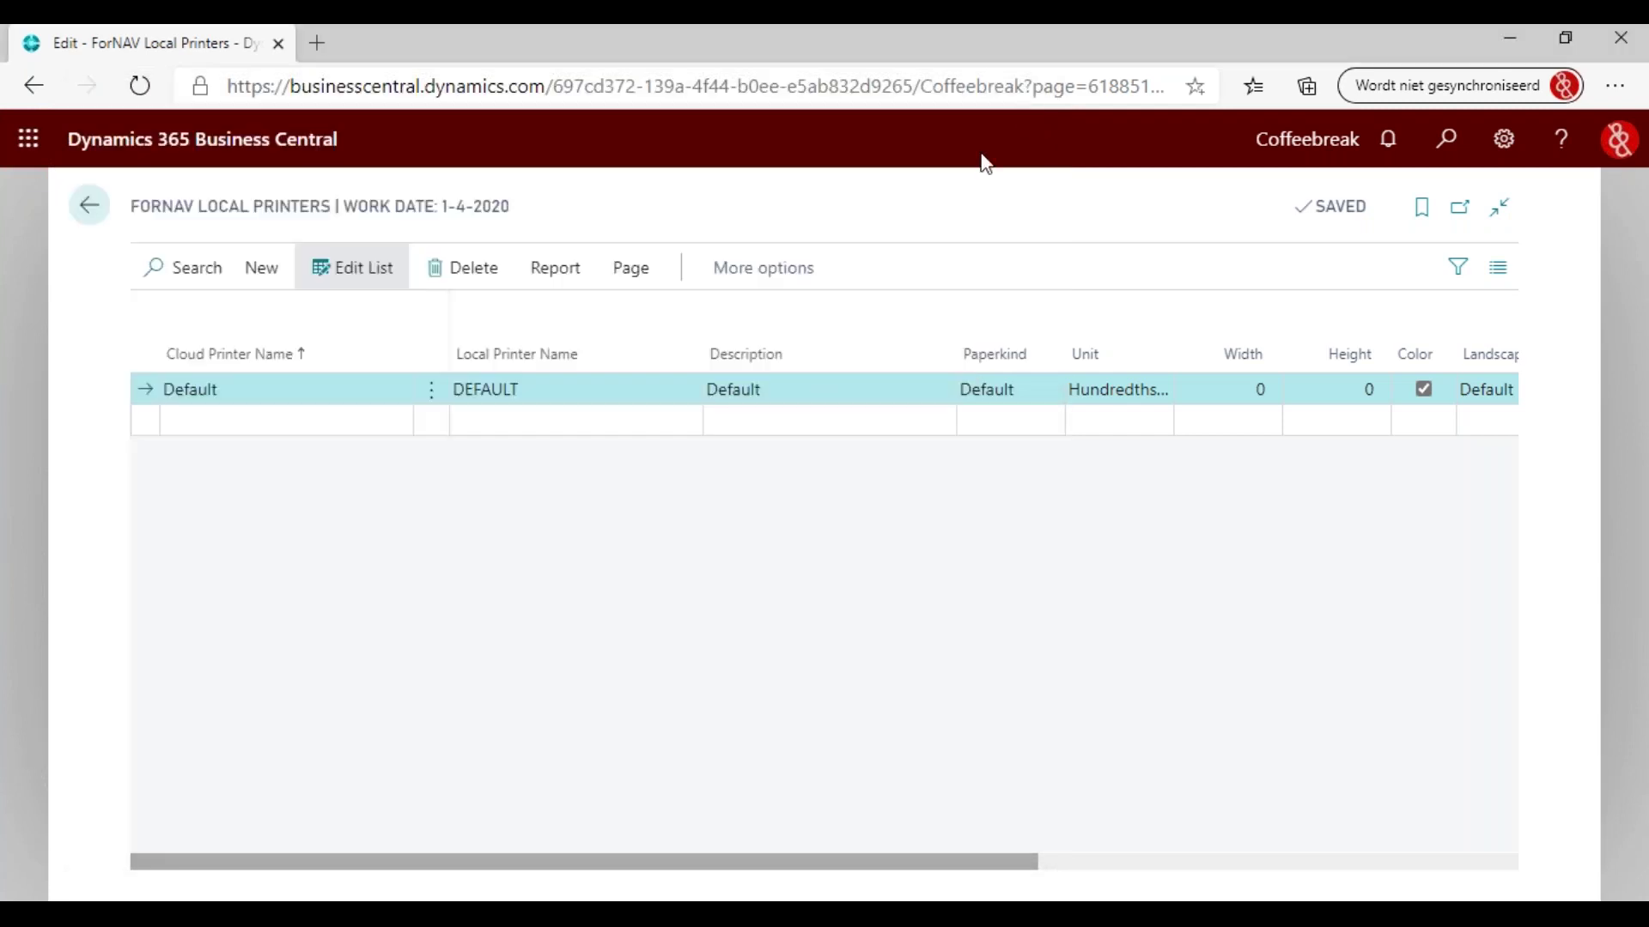
Step: Add a local printer line with the cloud printer name Bullzip
click(233, 425)
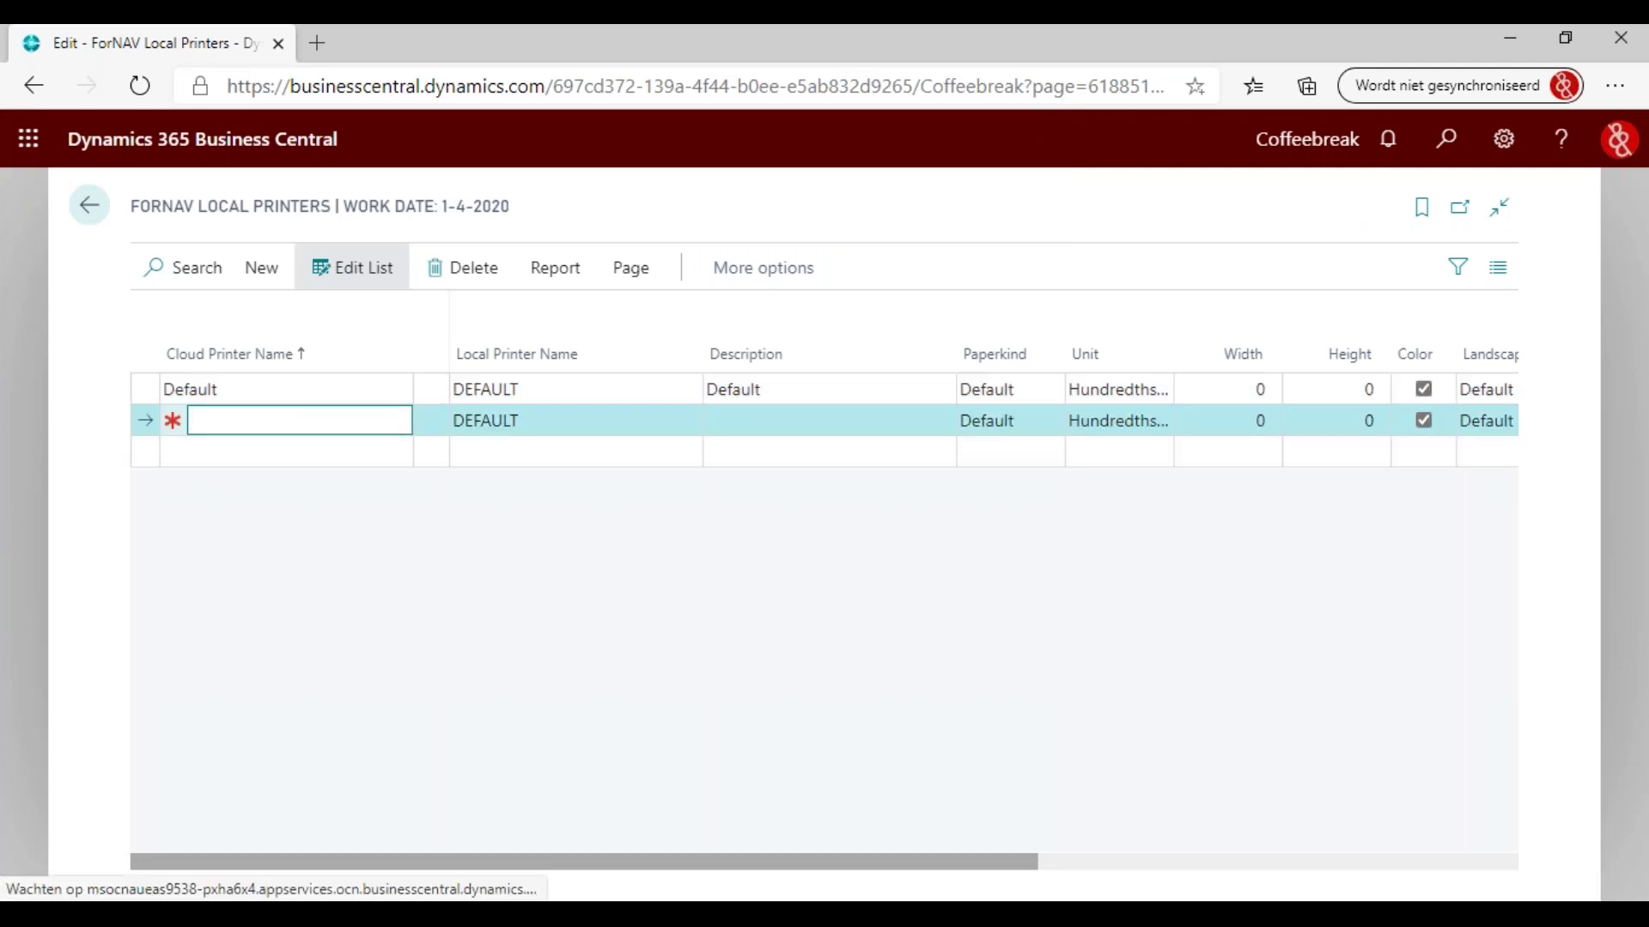
text(Bullzip)
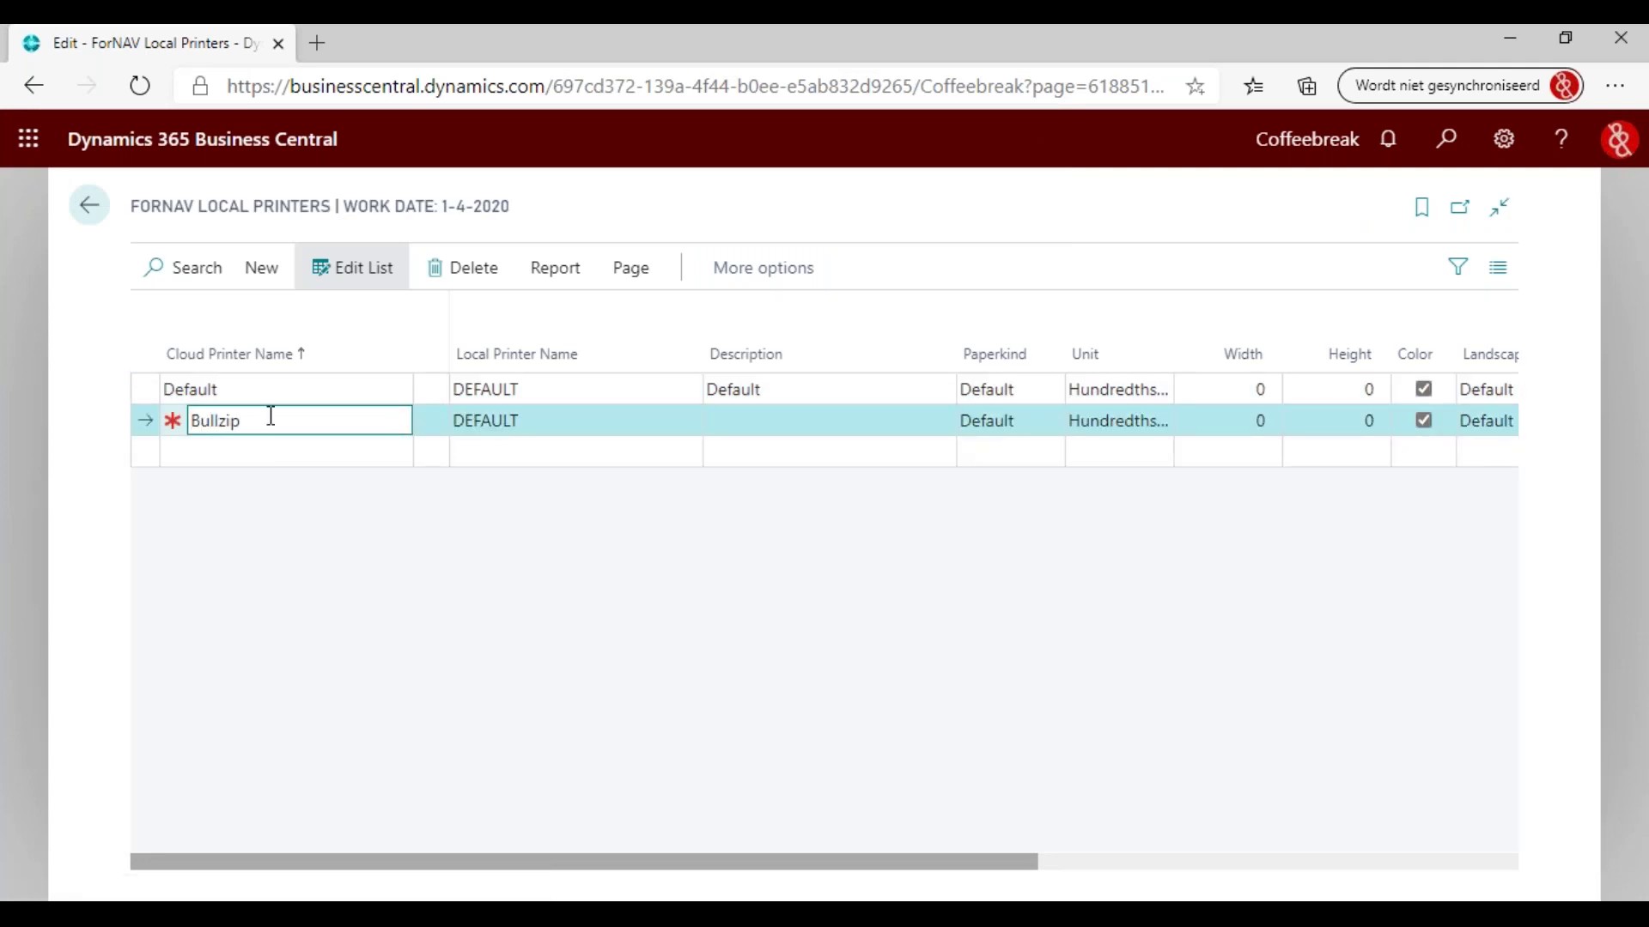
key(Tab)
Step: Set the new line's local printer name to Bullzip PDF Printer and its description to Bullzip
key(alt+Tab)
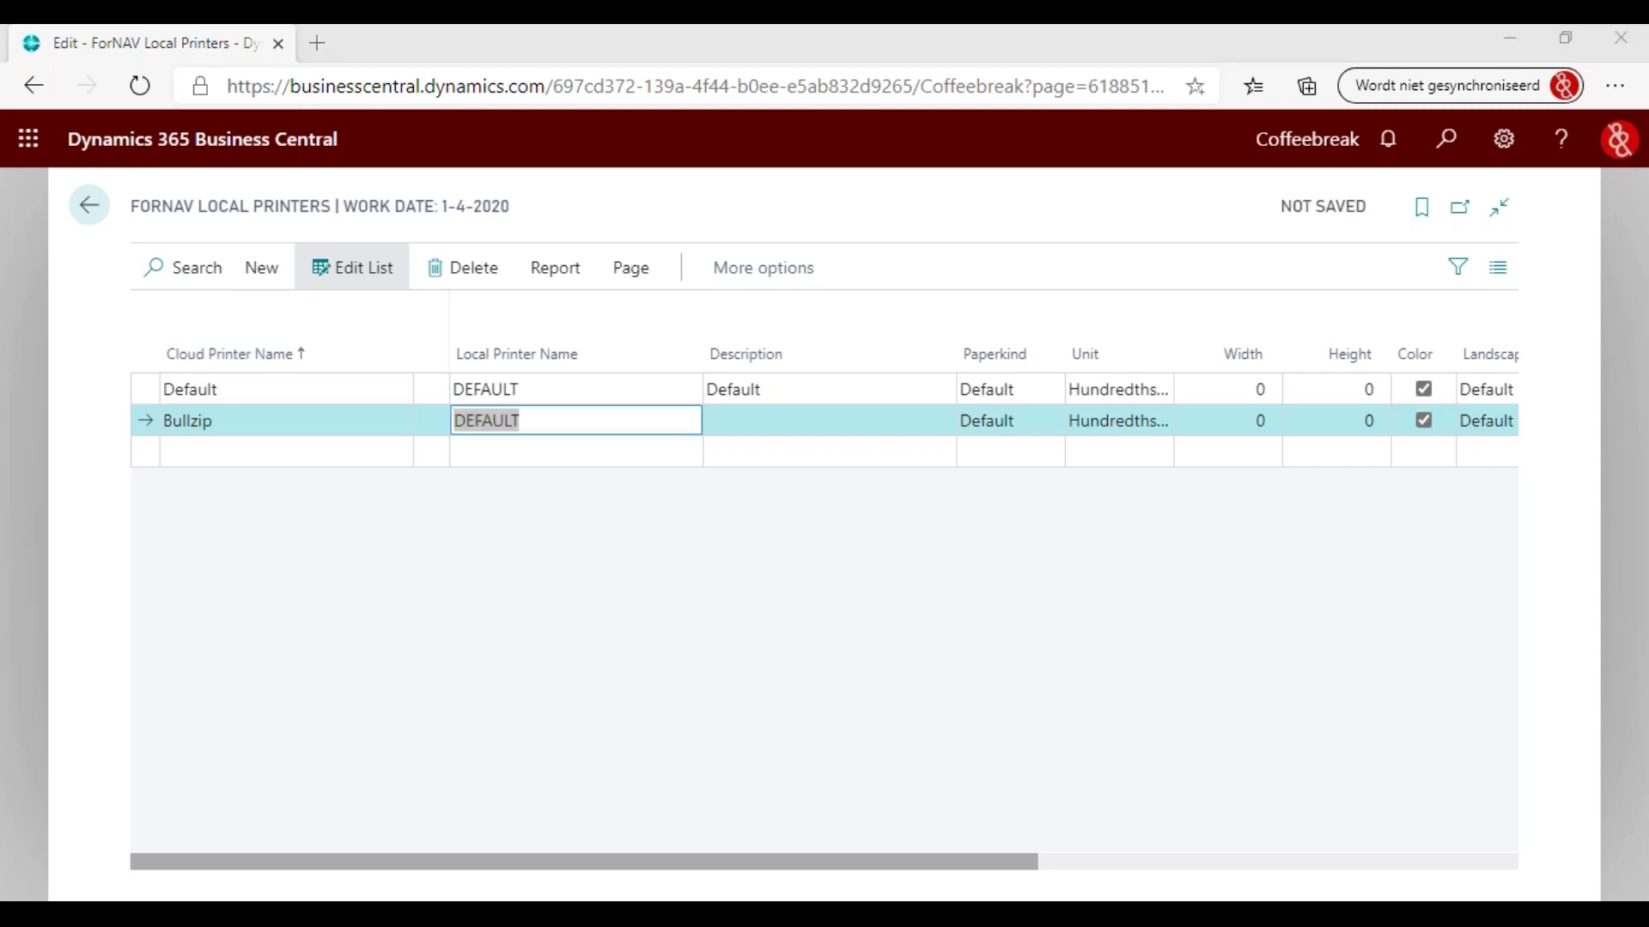
key(alt+Tab)
click(555, 418)
text(Bullzip PDF Printer)
drag(521, 420, 456, 420)
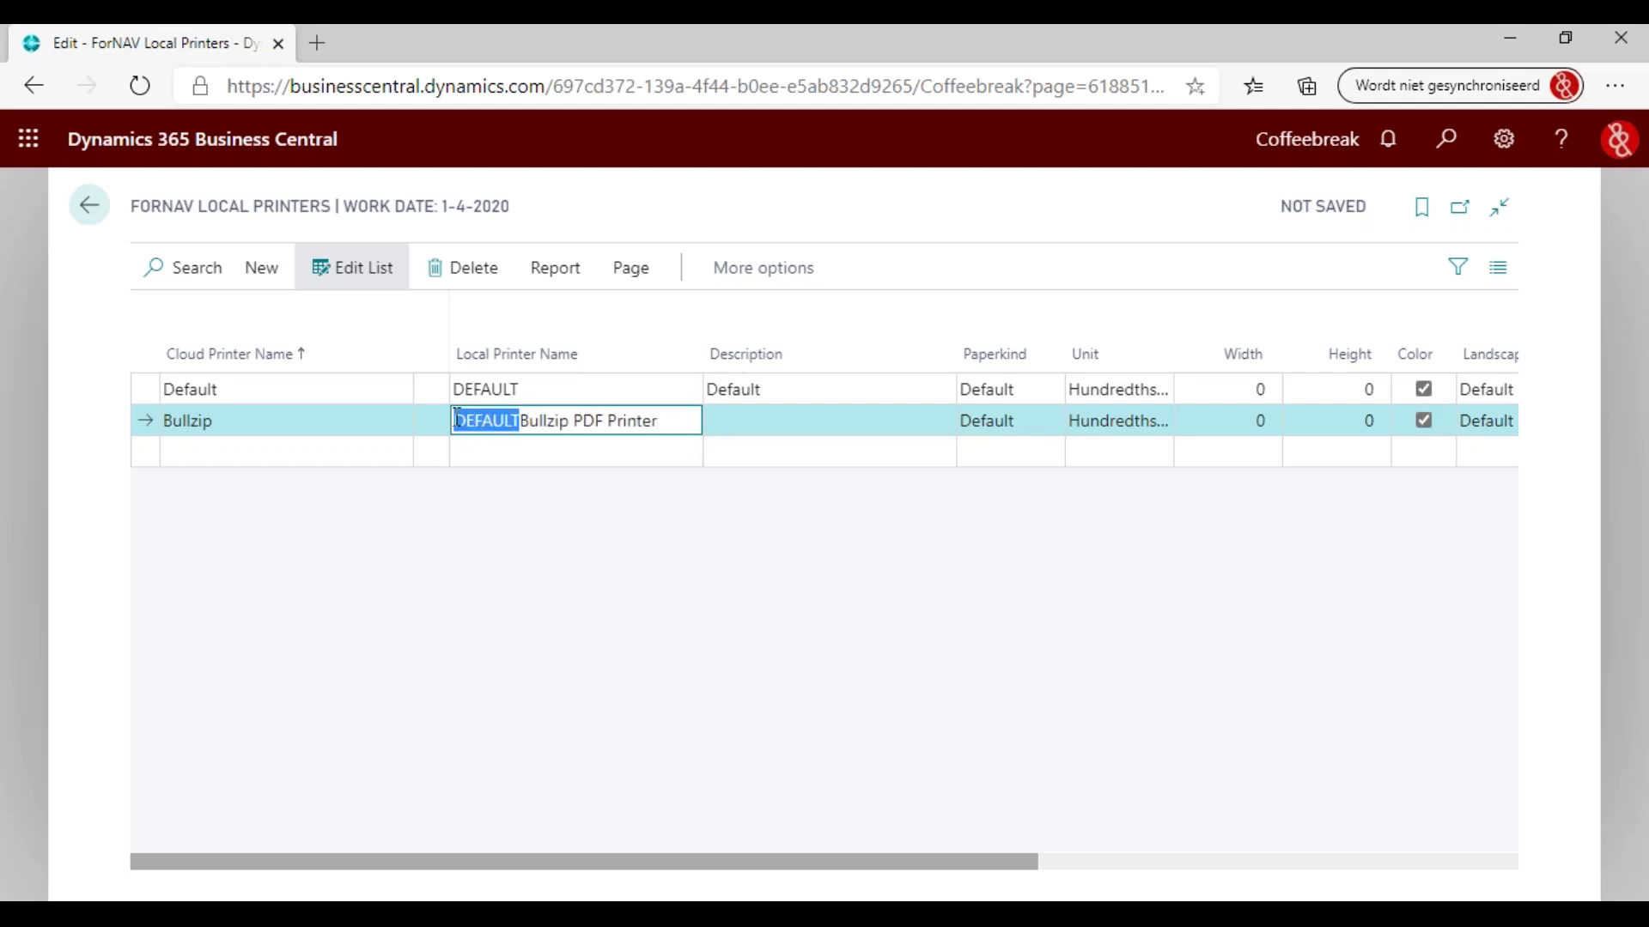
key(BackSpace)
key(Tab)
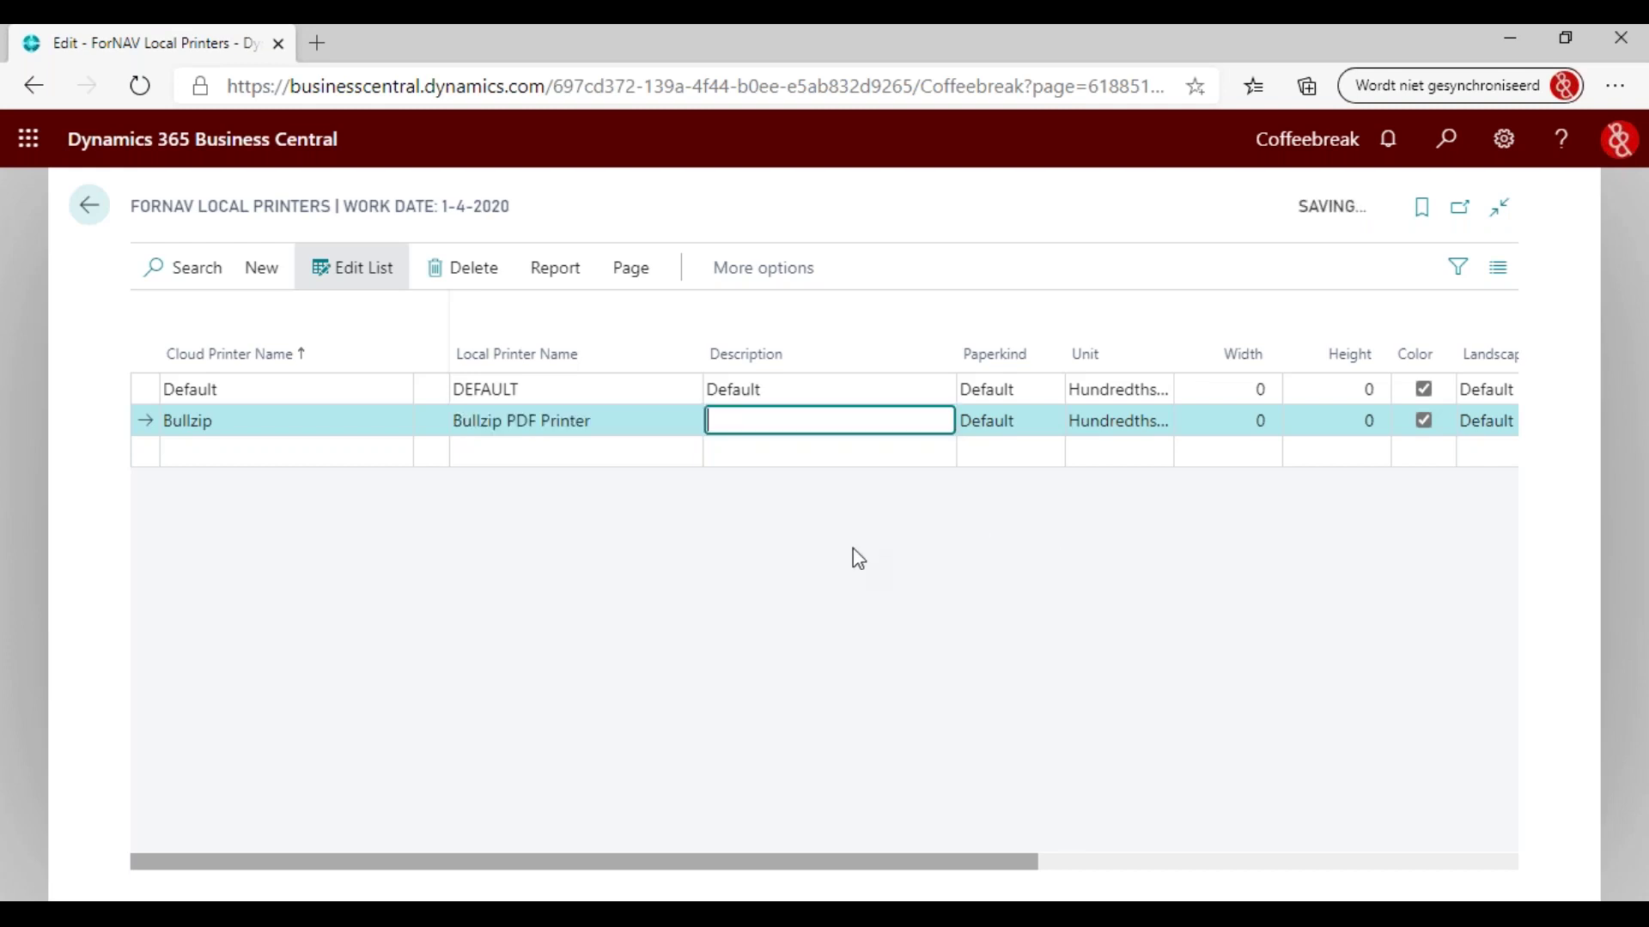
text(Bullzip)
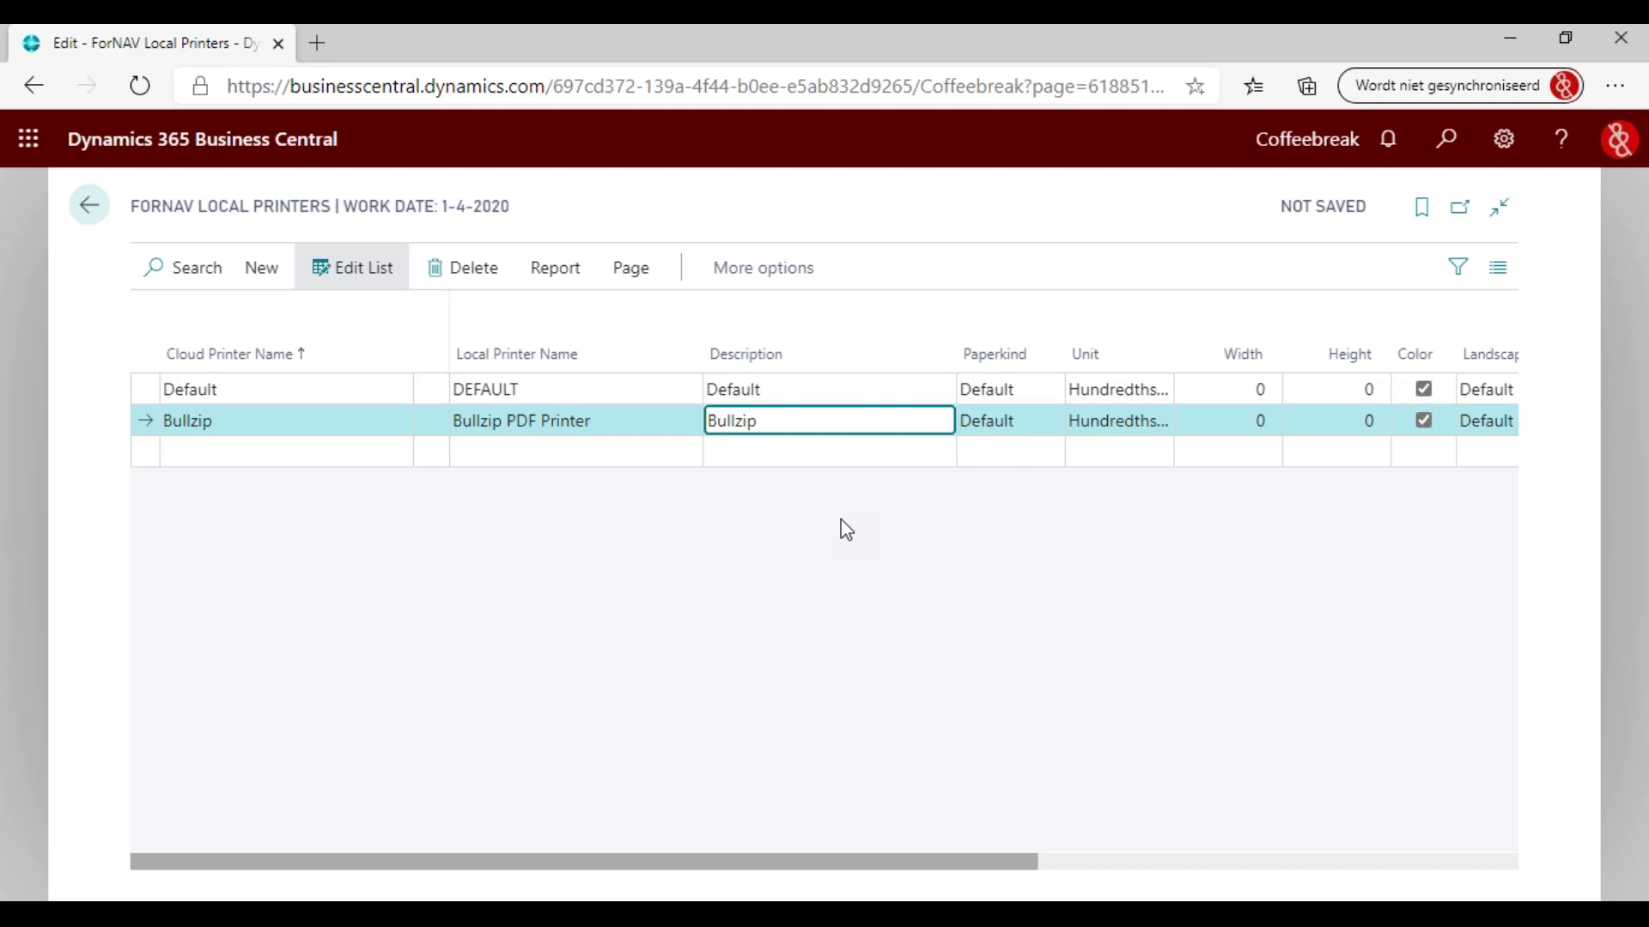
key(Tab)
Step: Check the Bullzip printer's paper source options and turn off its Color setting
drag(935, 869, 1128, 849)
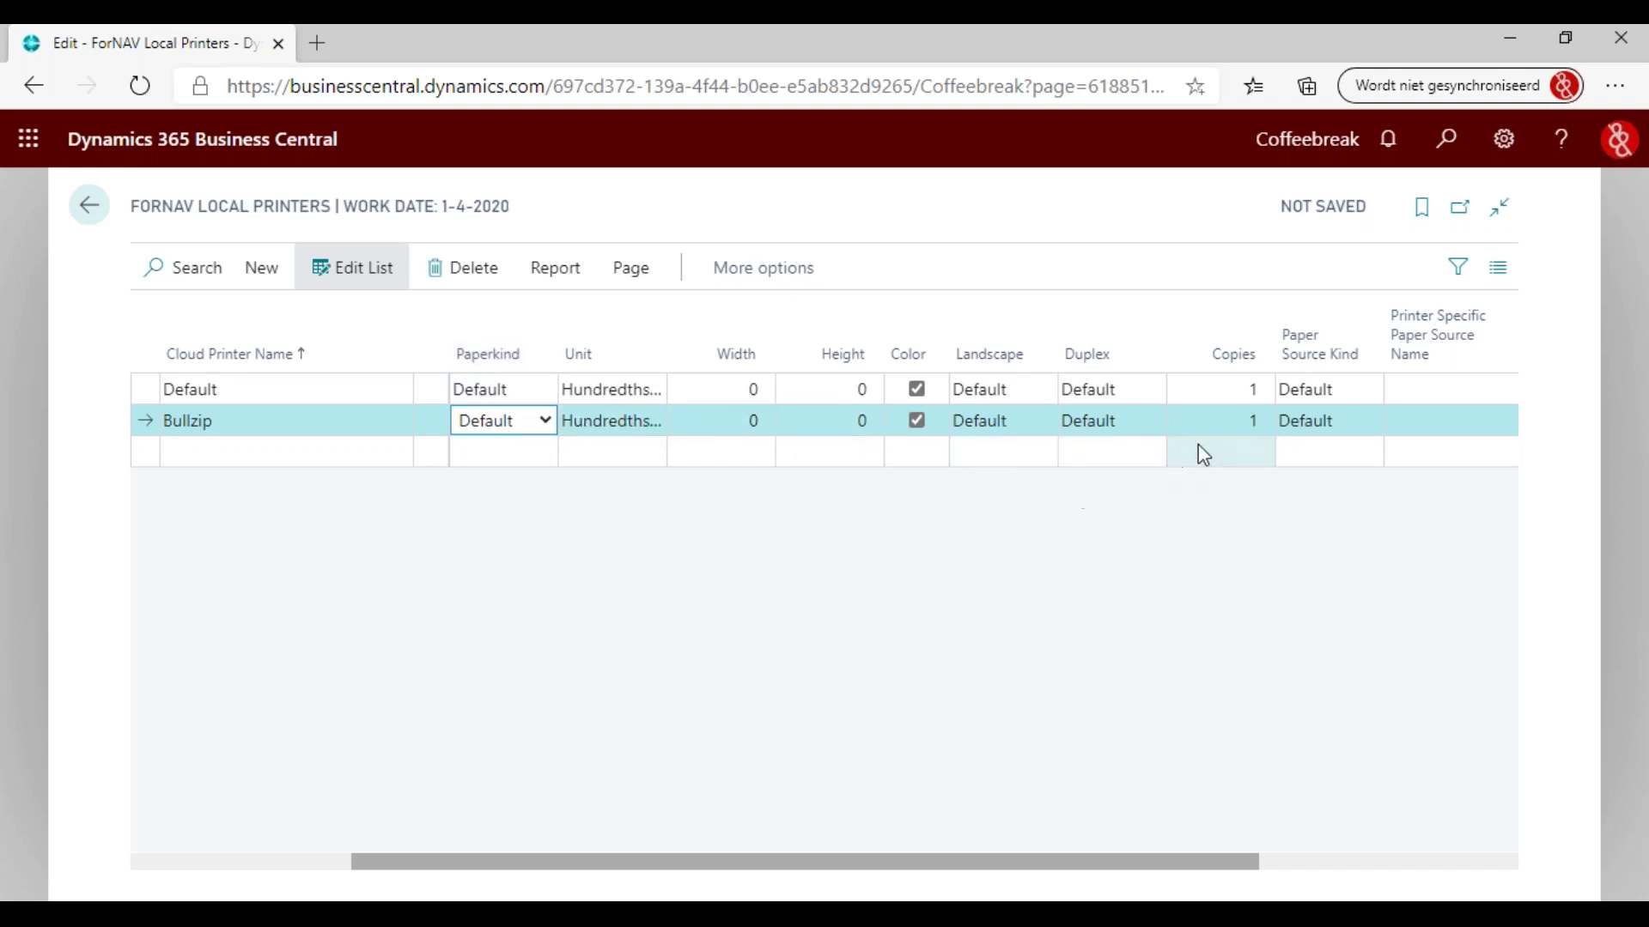
click(1350, 422)
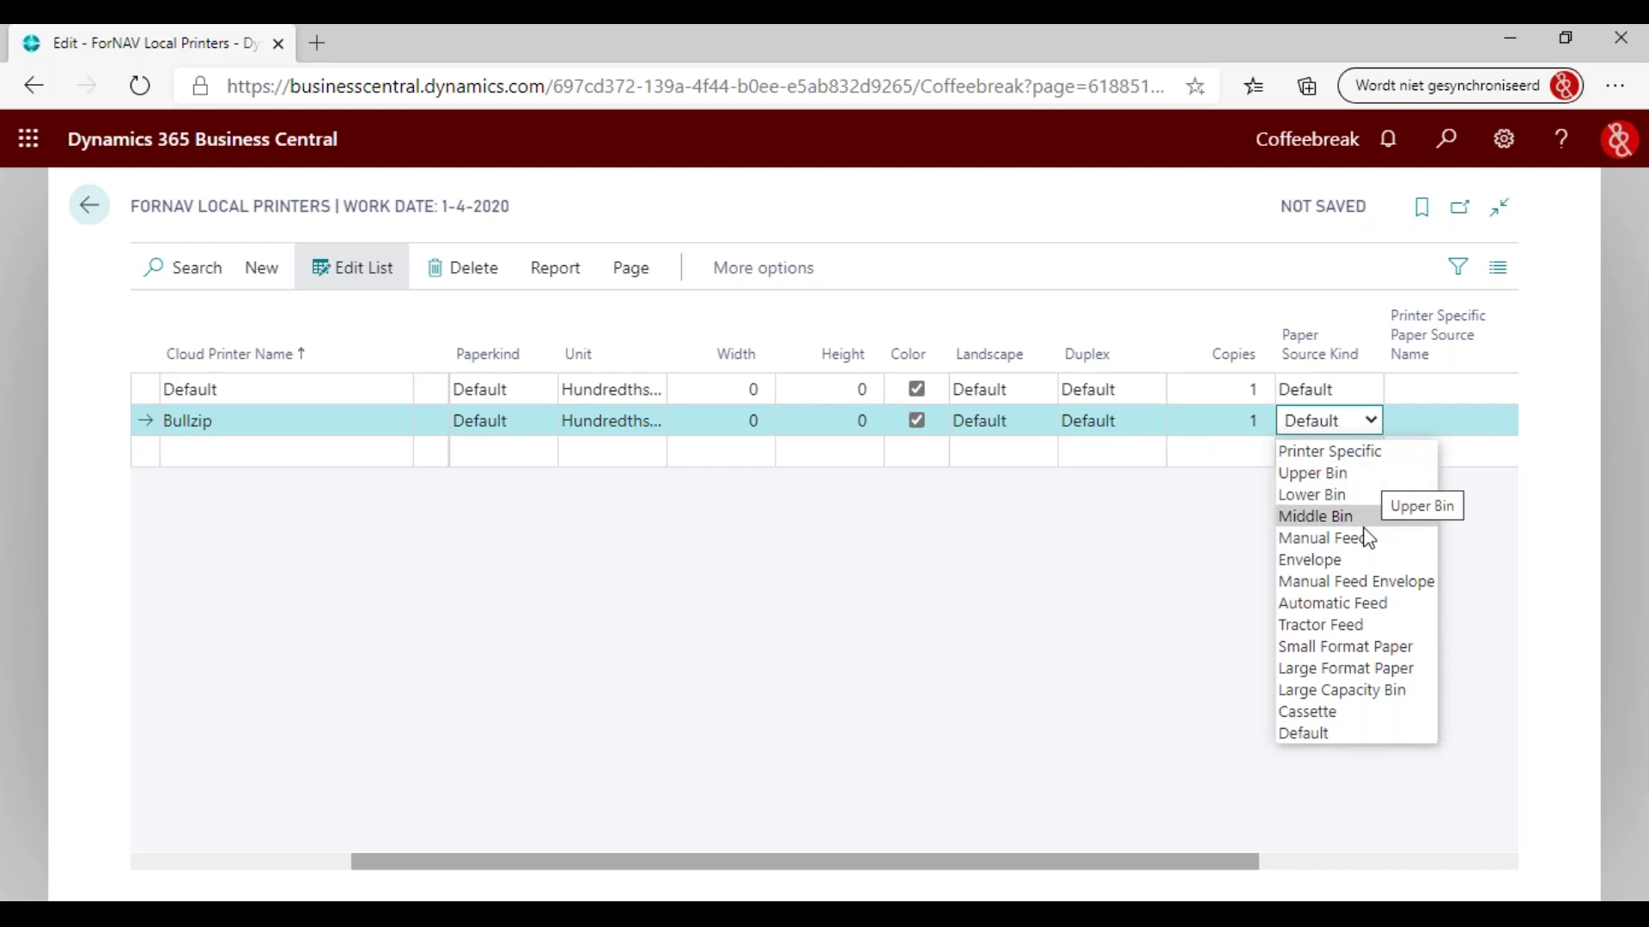
drag(1196, 869, 1436, 853)
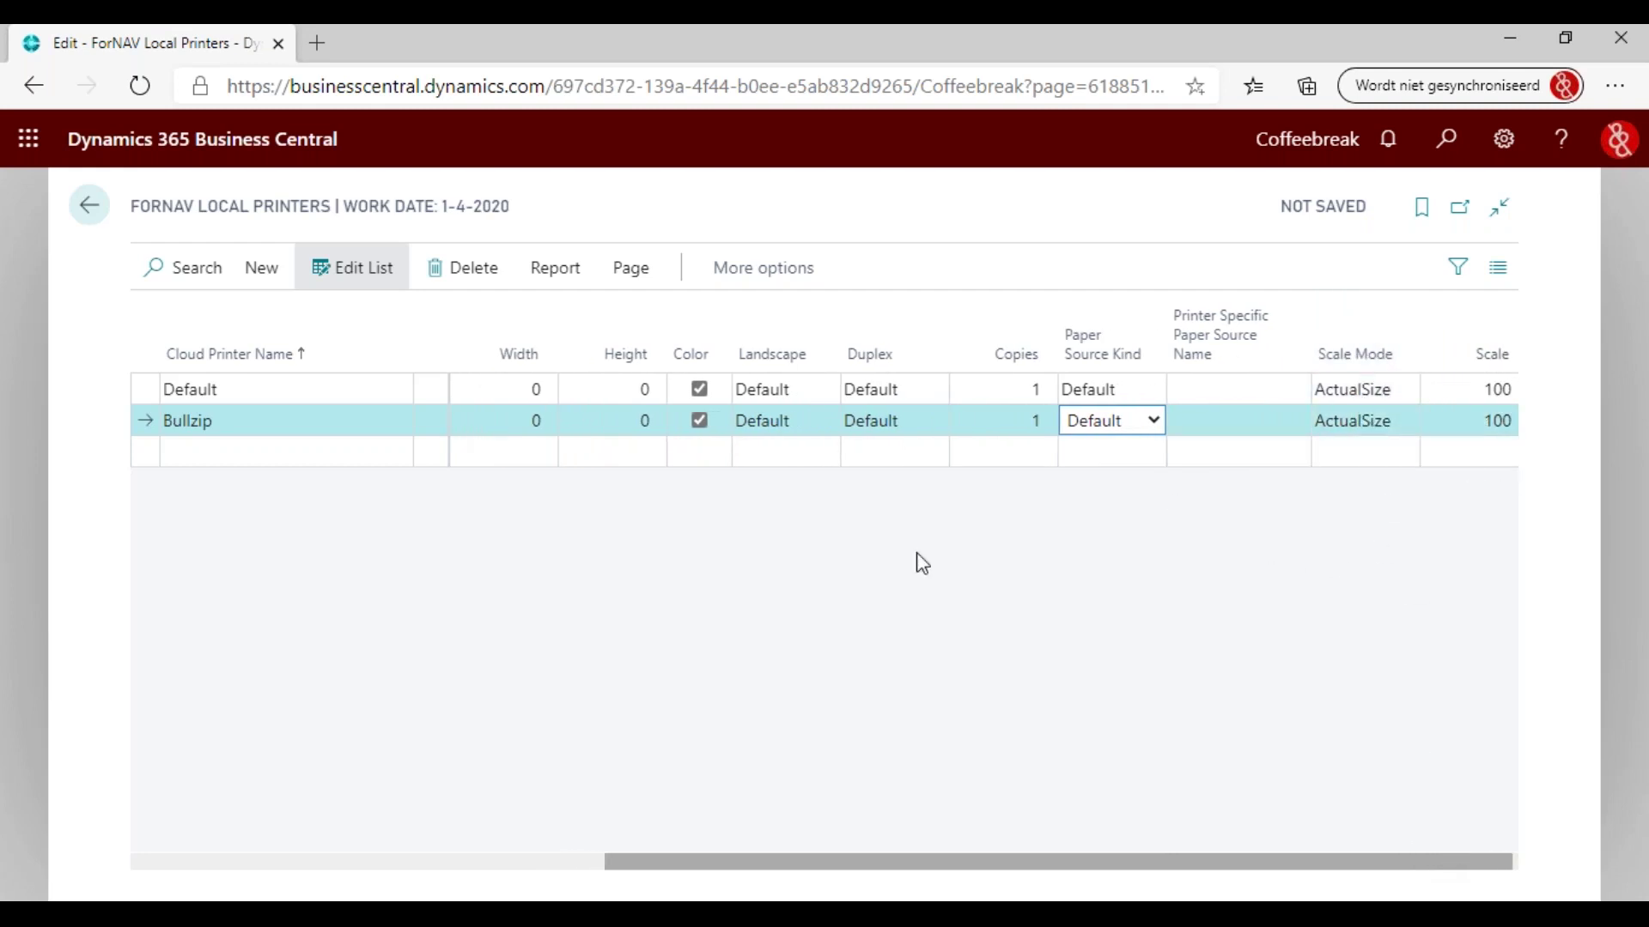
click(700, 422)
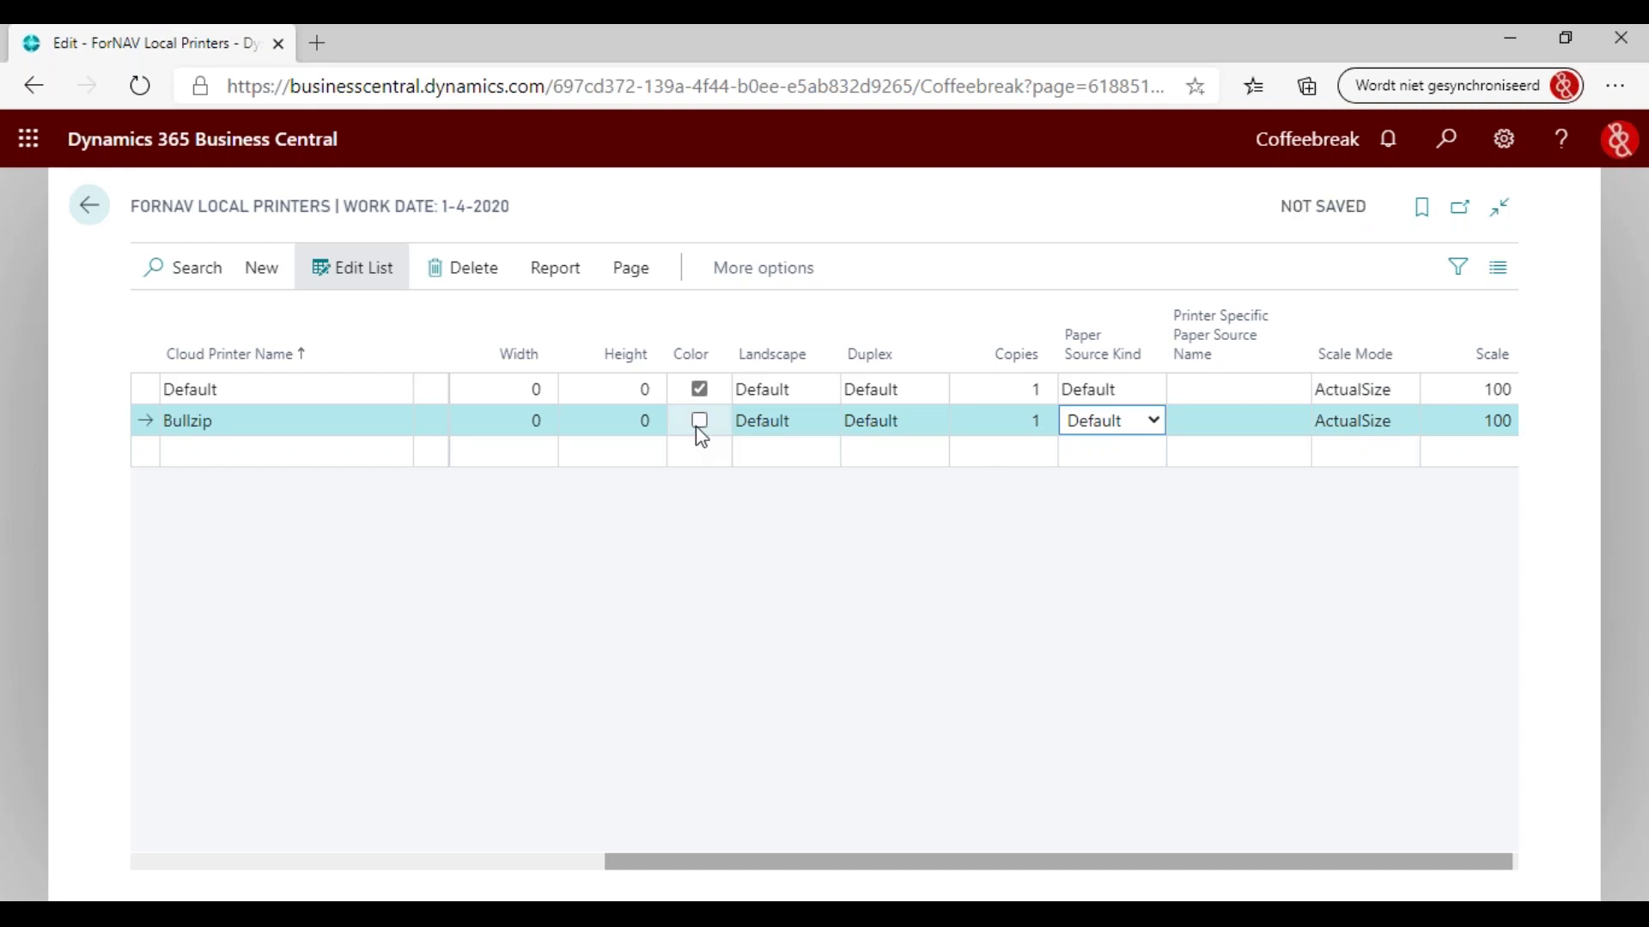
click(599, 391)
click(645, 432)
drag(1196, 863, 633, 841)
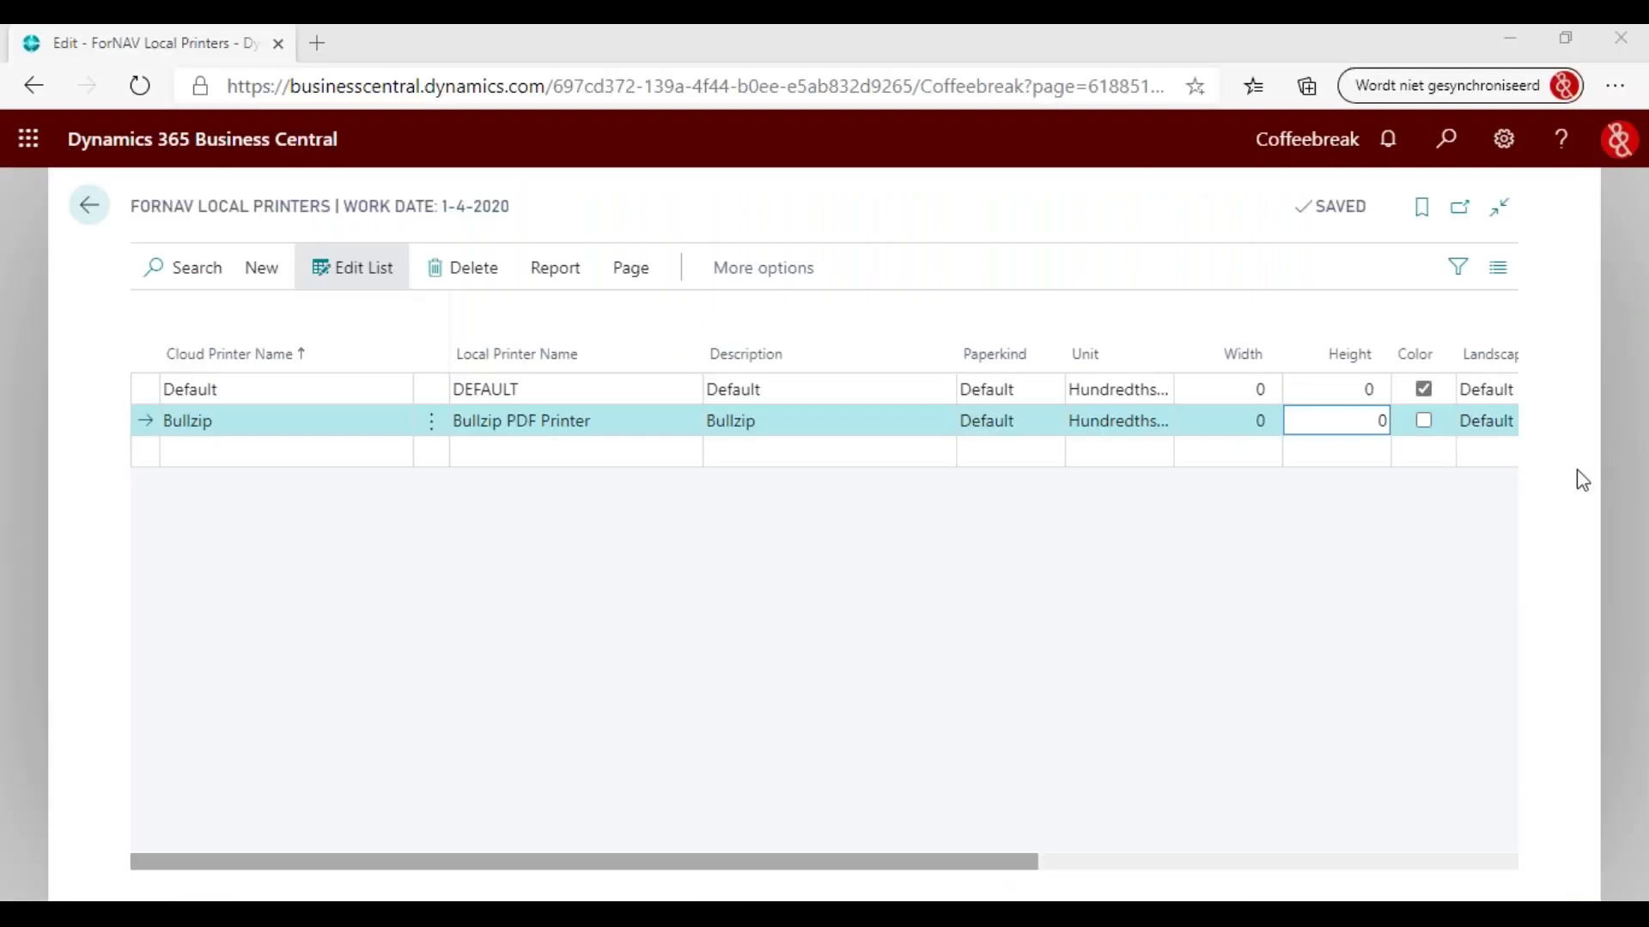
Step: Search for the Printer Selections page and open it
click(1450, 141)
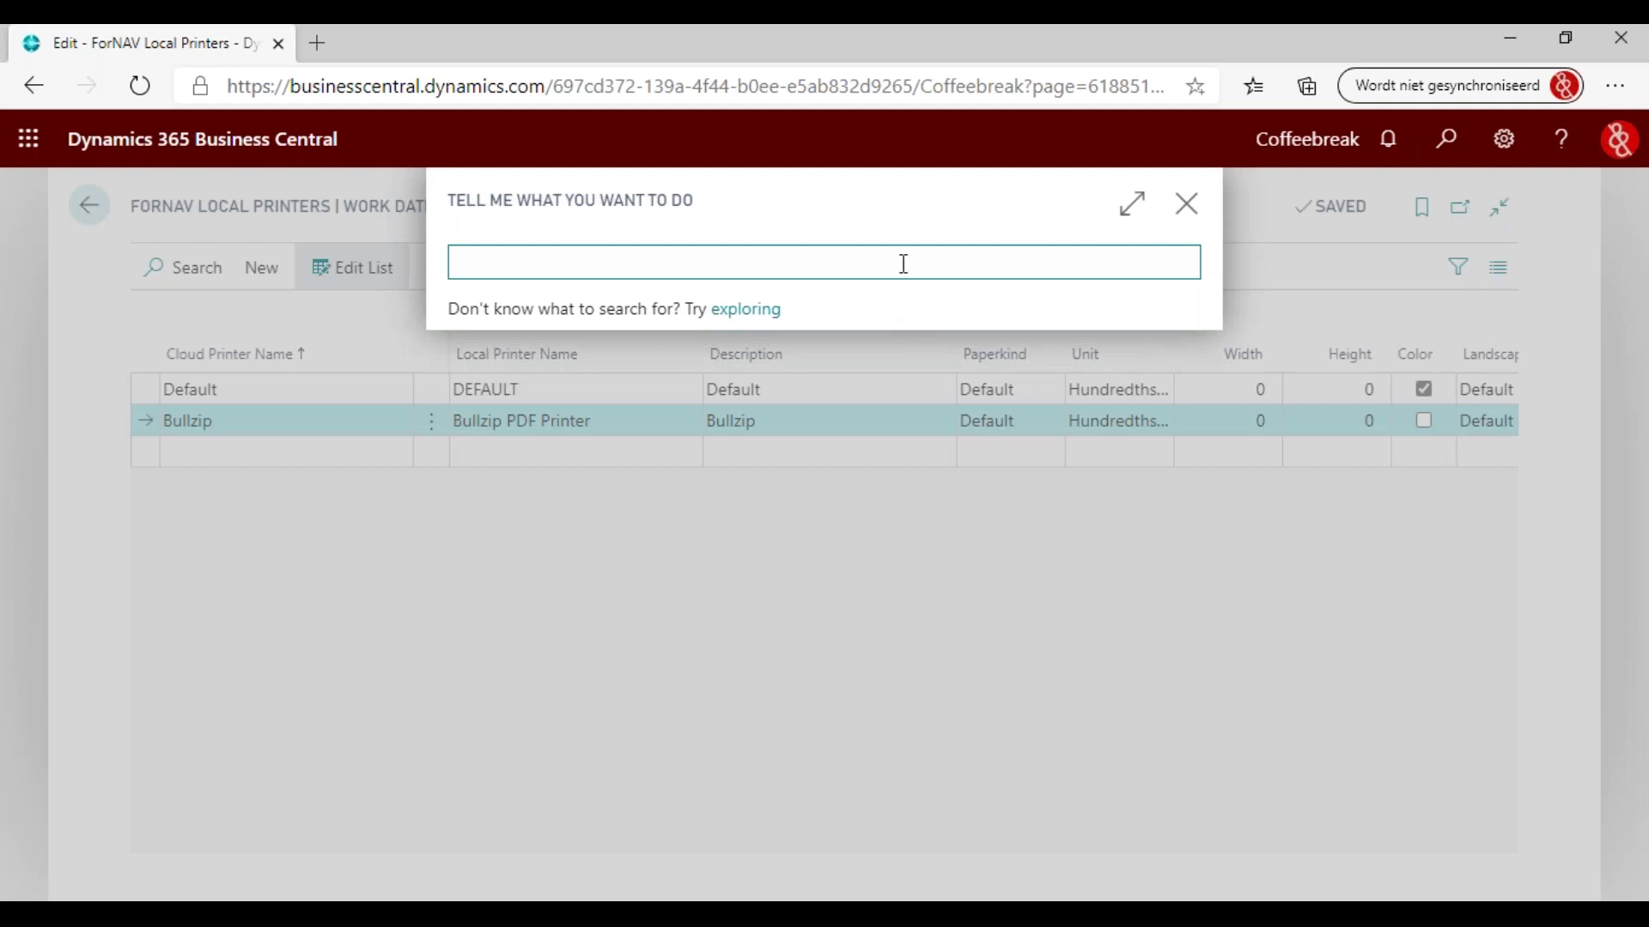
text(print sel)
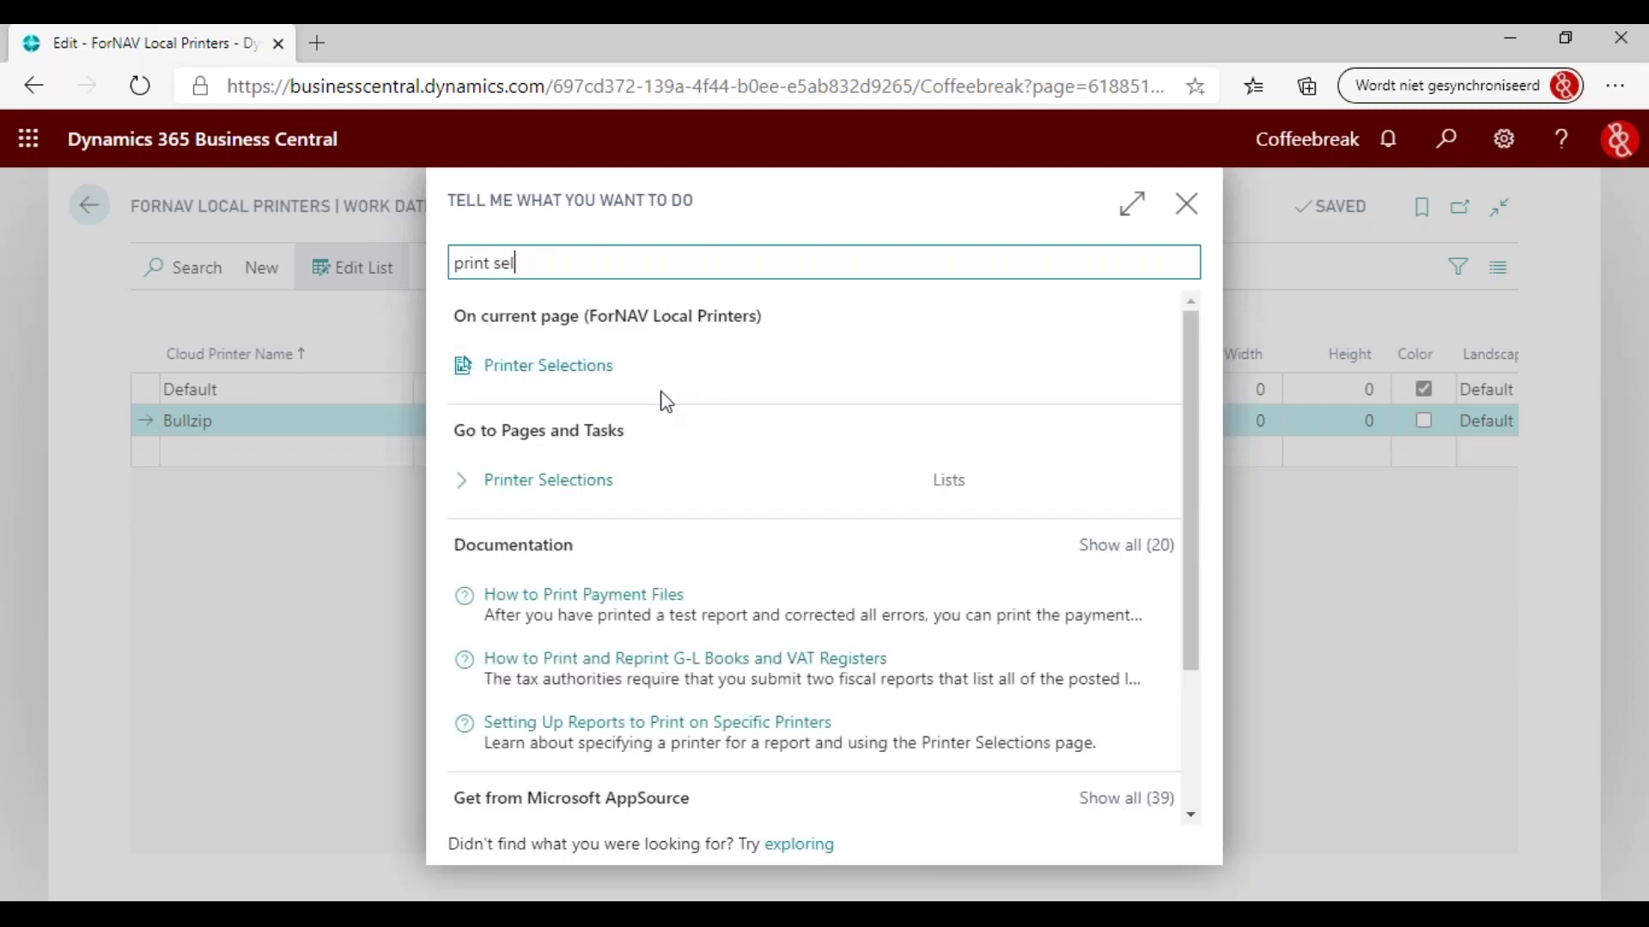
click(578, 362)
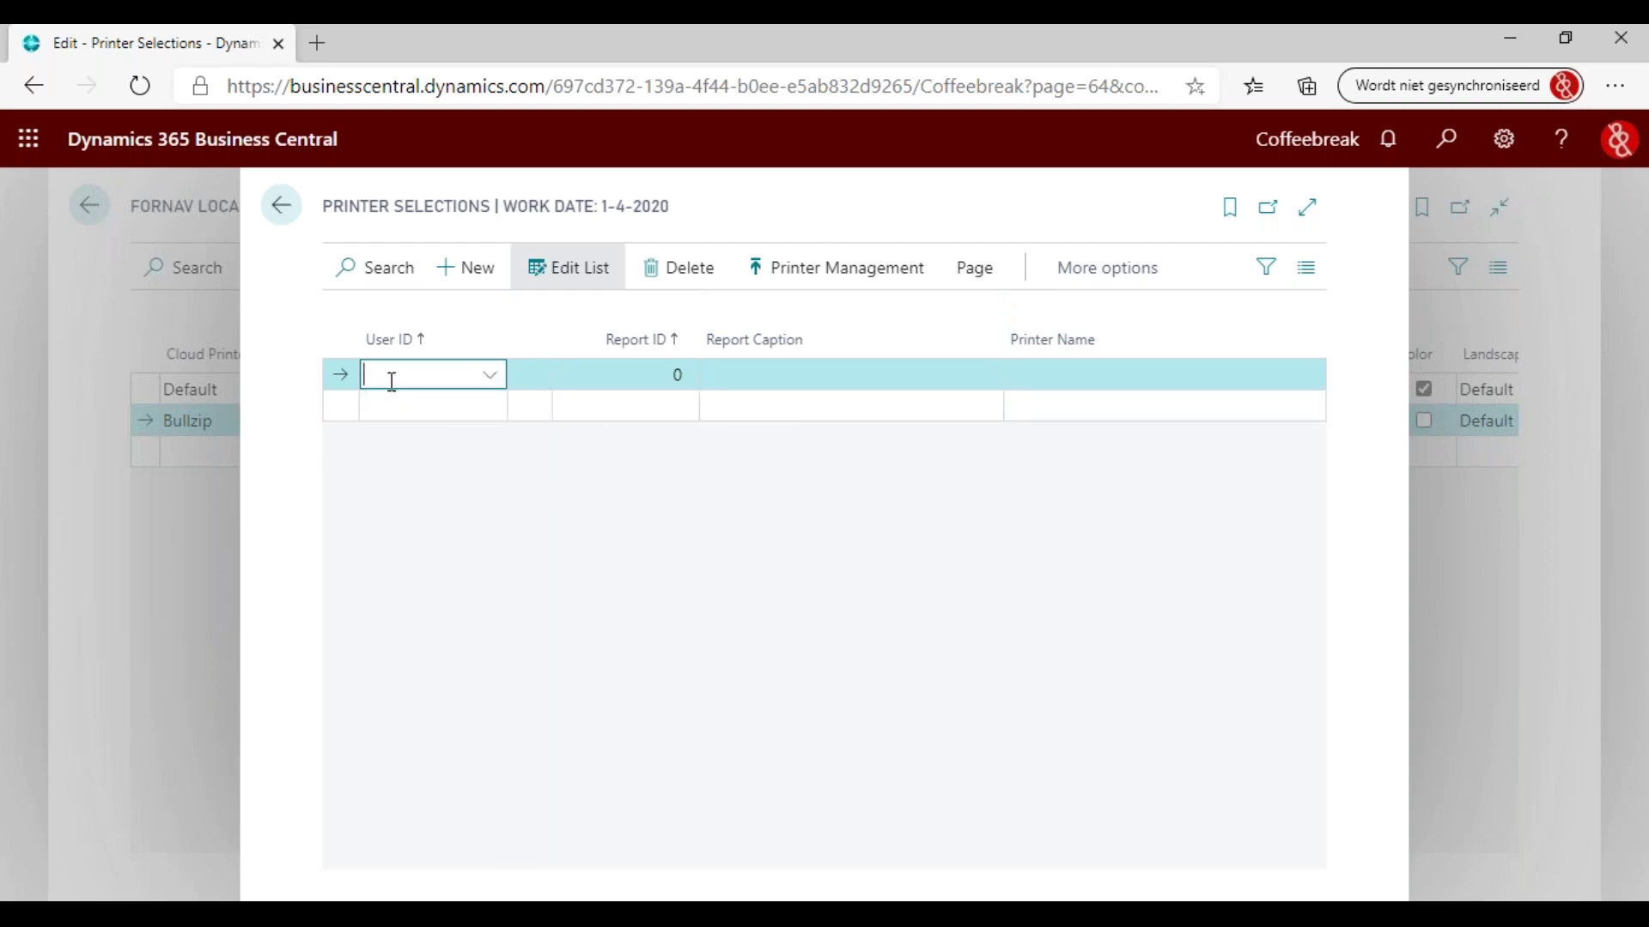
Step: Assign the Default printer to the first selection line, leaving its user blank and its report ID at 0
click(1108, 374)
click(1309, 376)
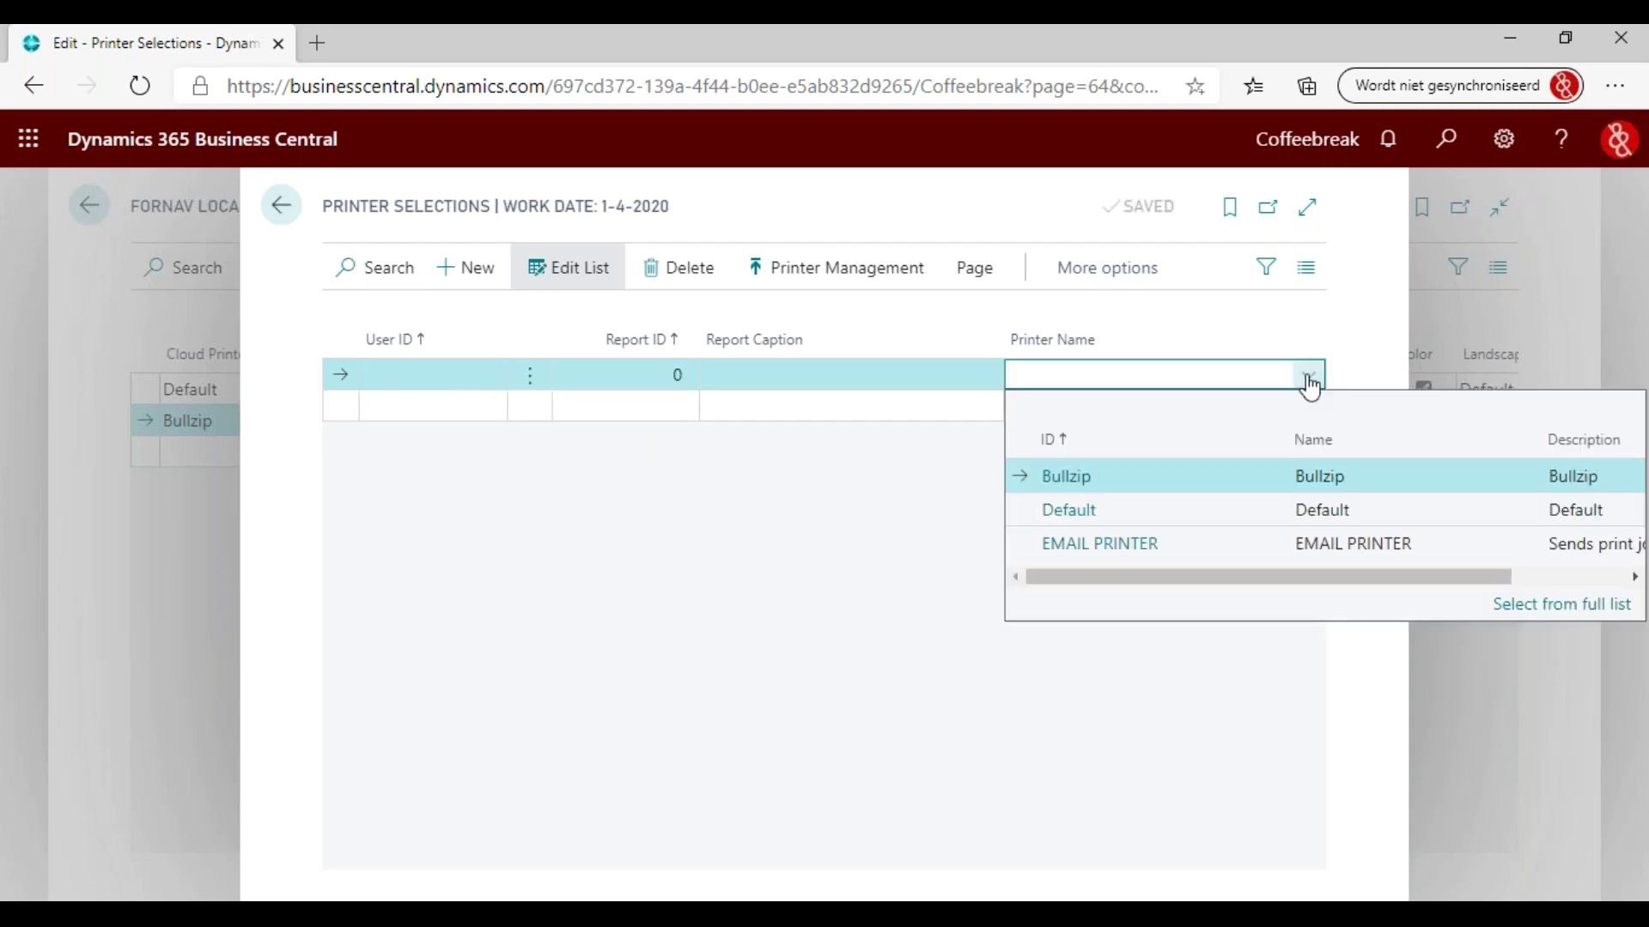
click(1095, 512)
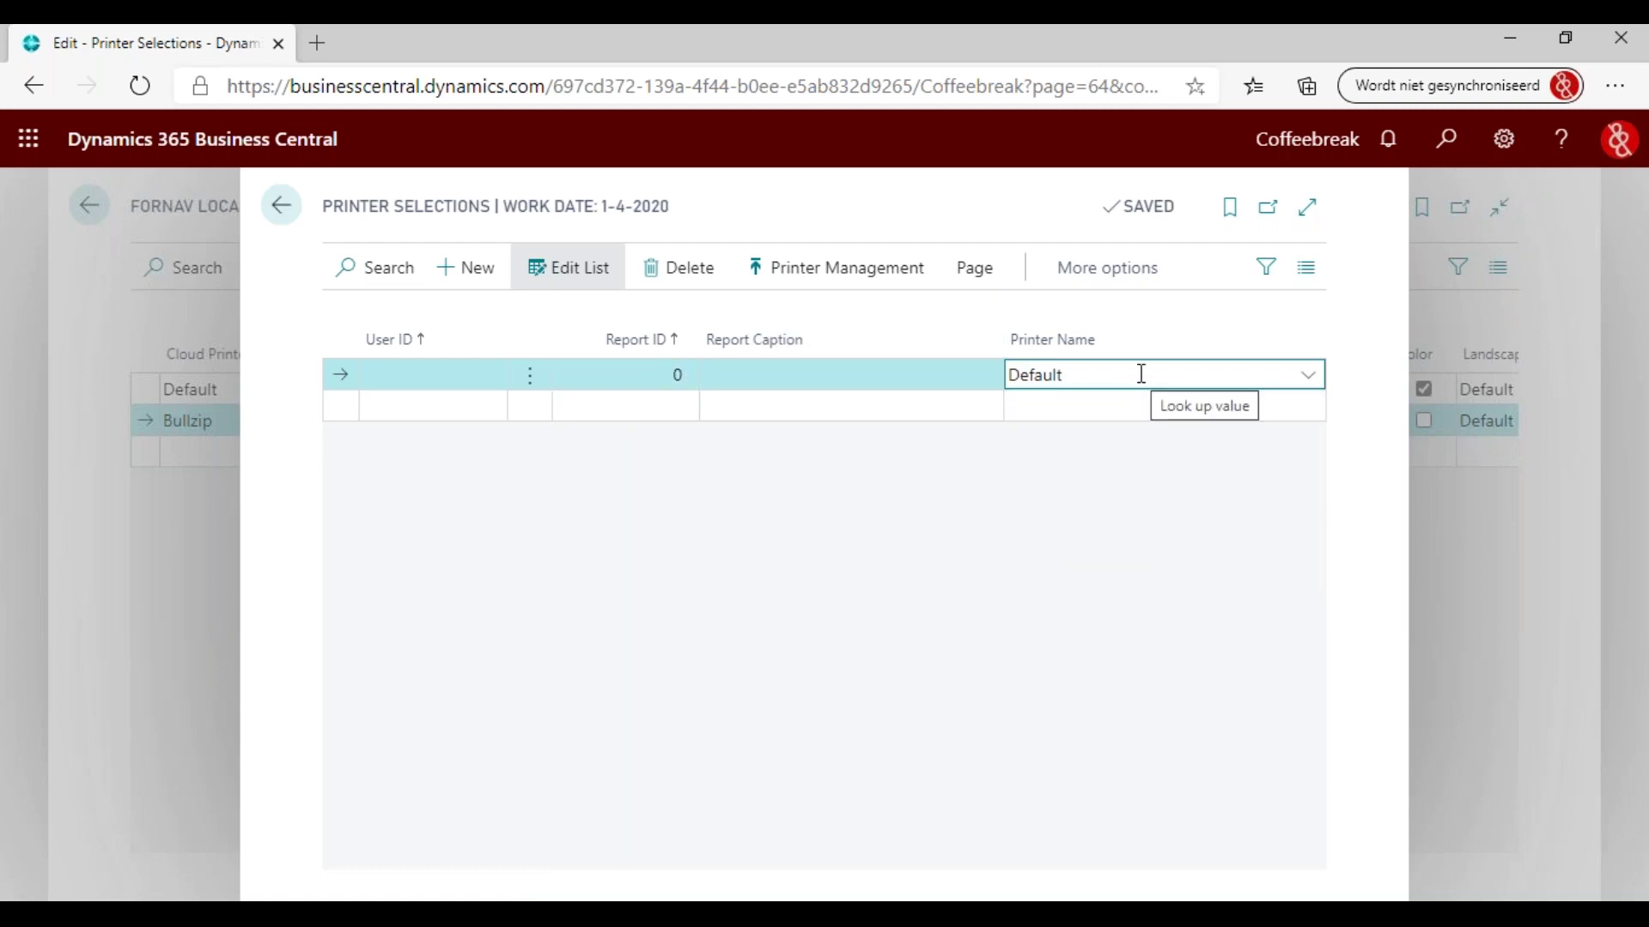
click(1114, 417)
click(1127, 376)
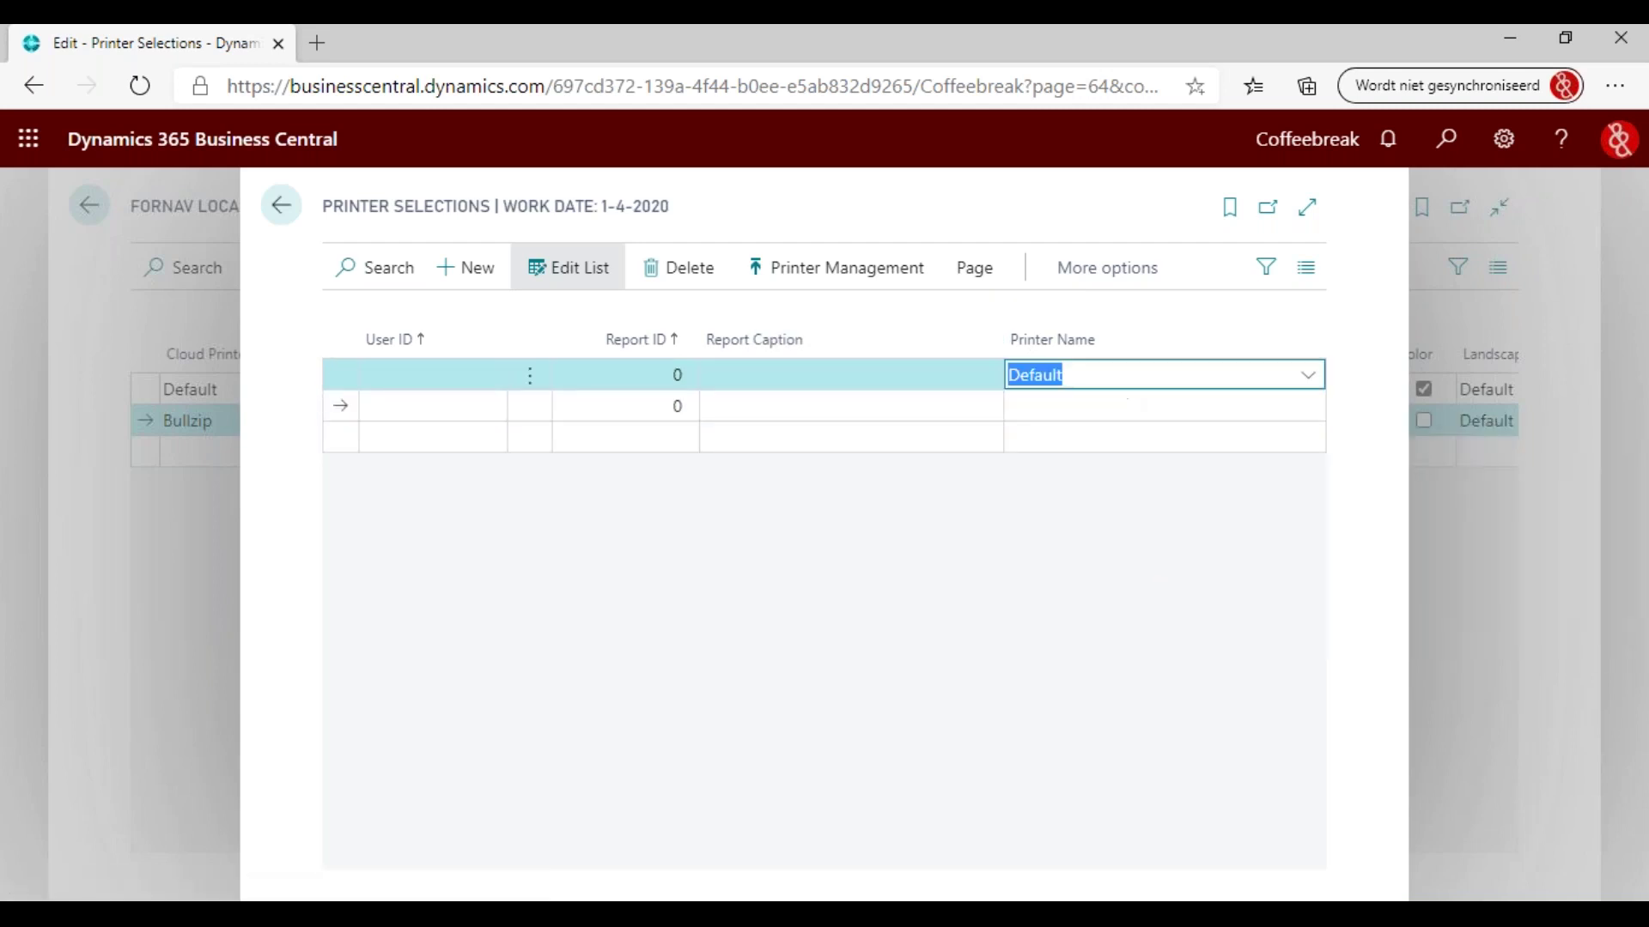
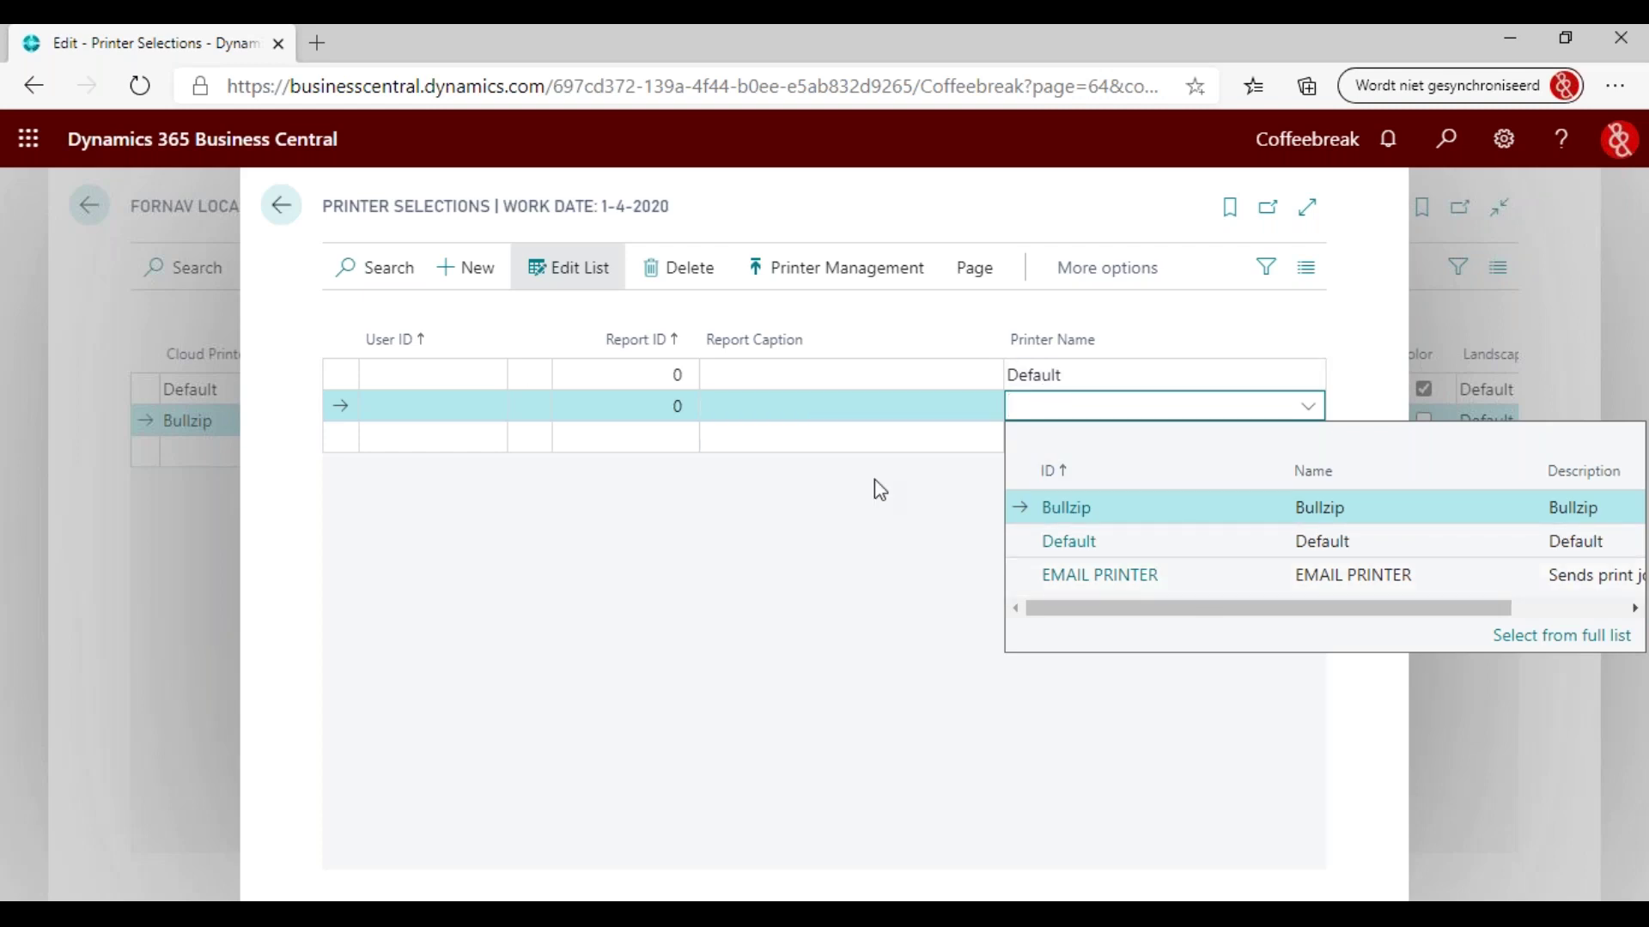
Step: Look up invoice reports for the second selection line and pick the Invoice report with ID 6188472
click(655, 409)
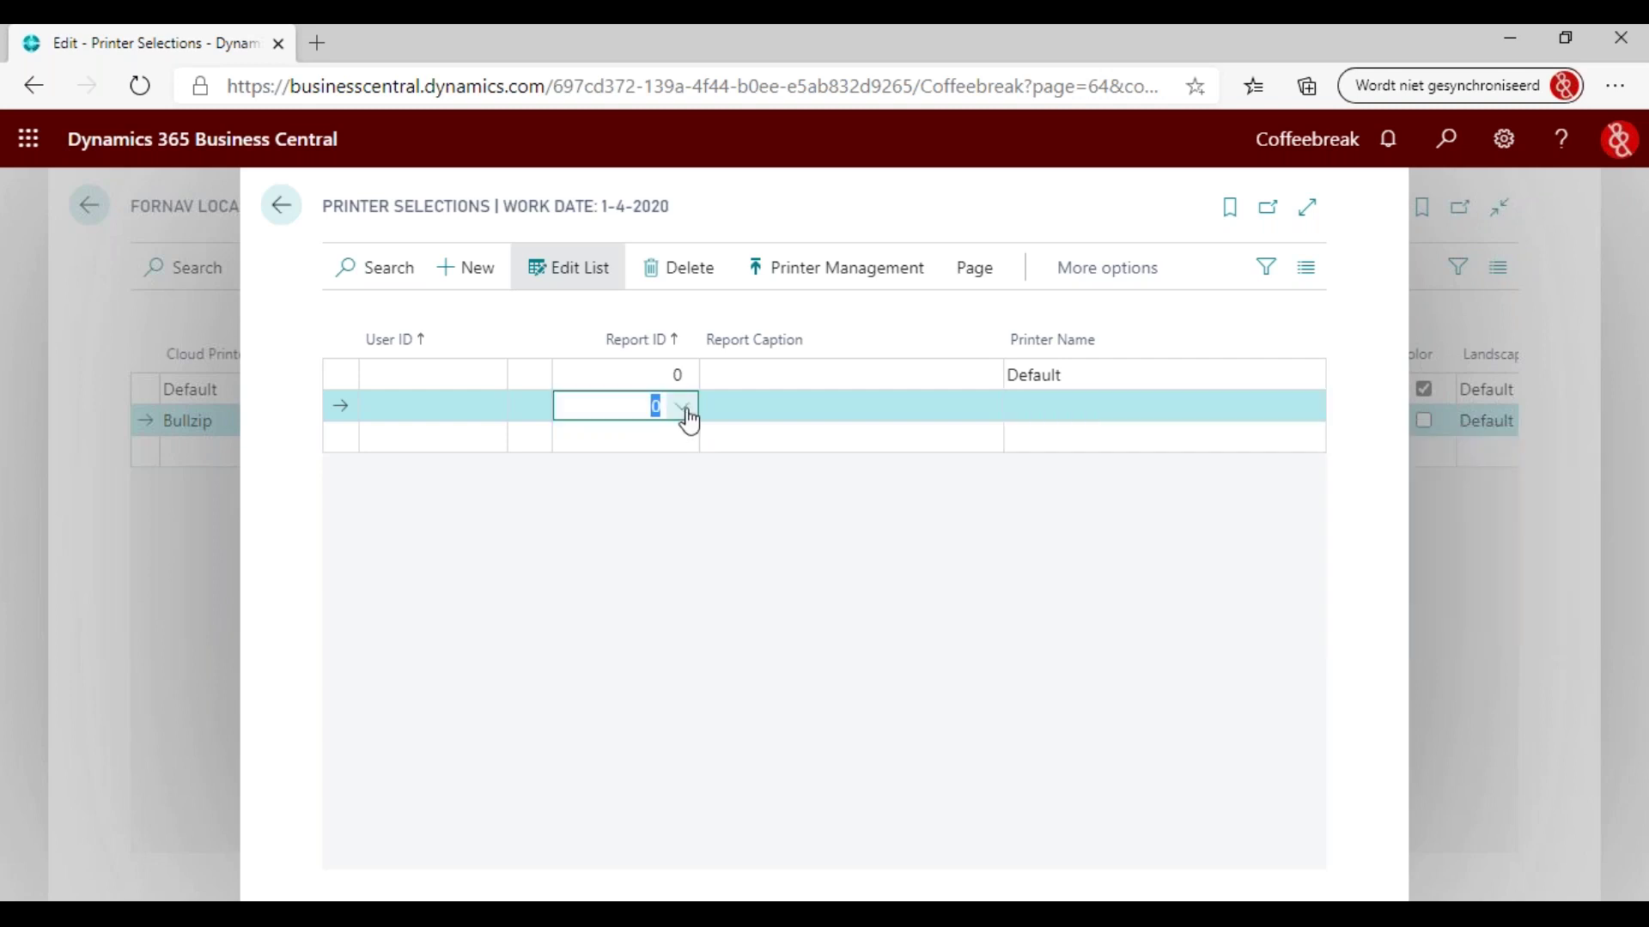
click(684, 408)
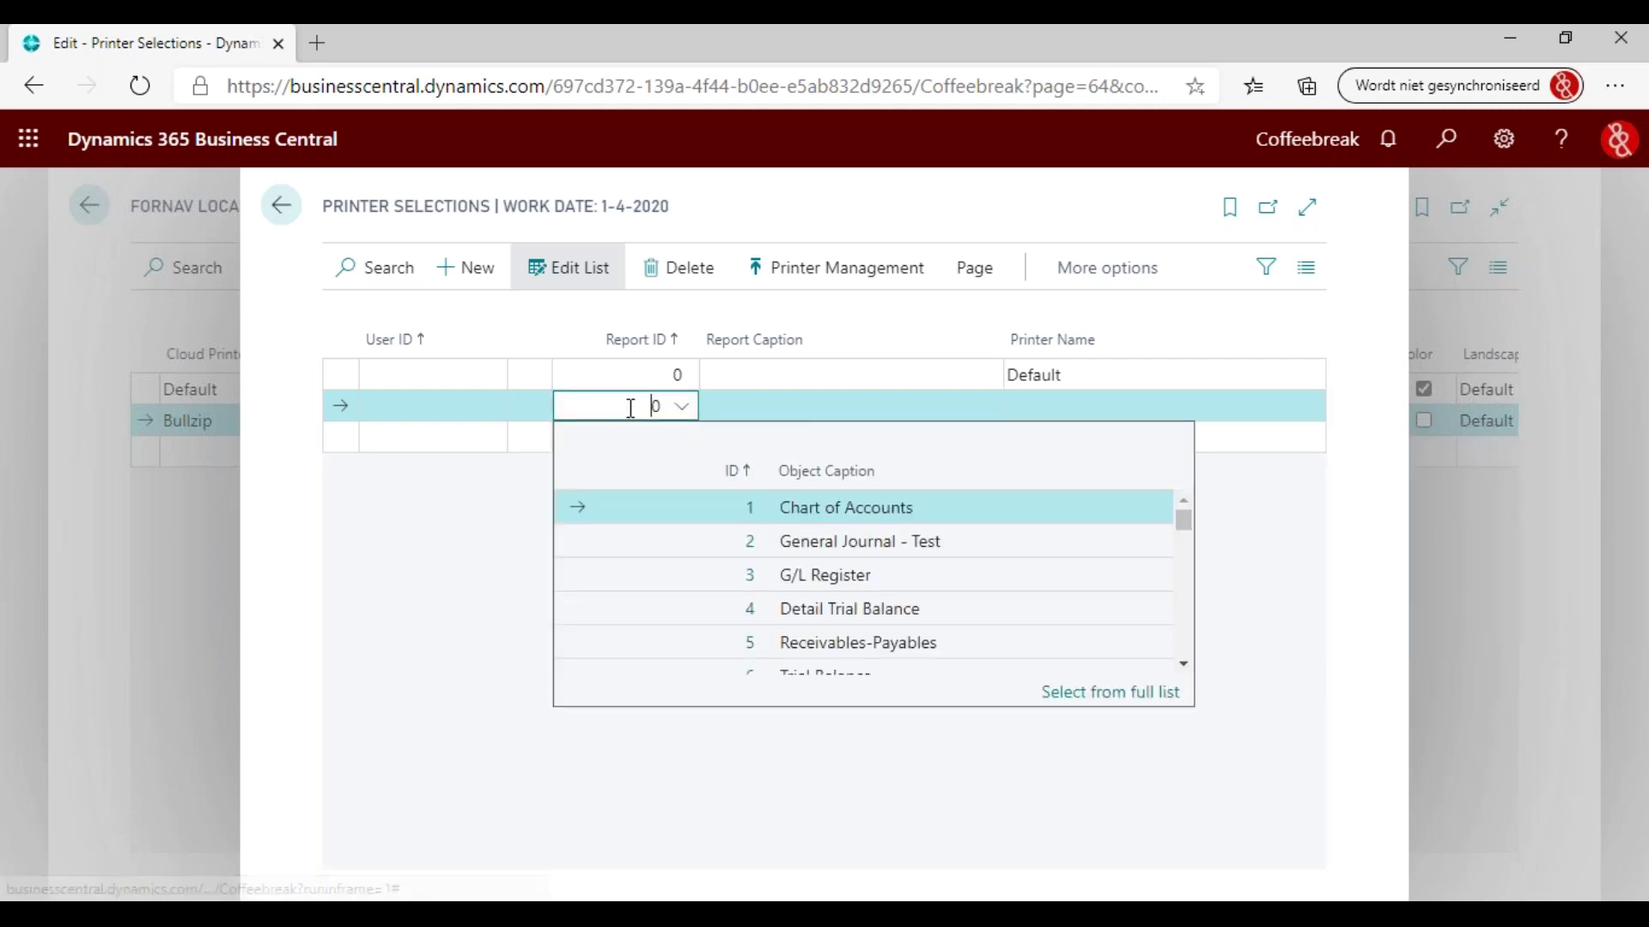
click(674, 411)
text(invoice)
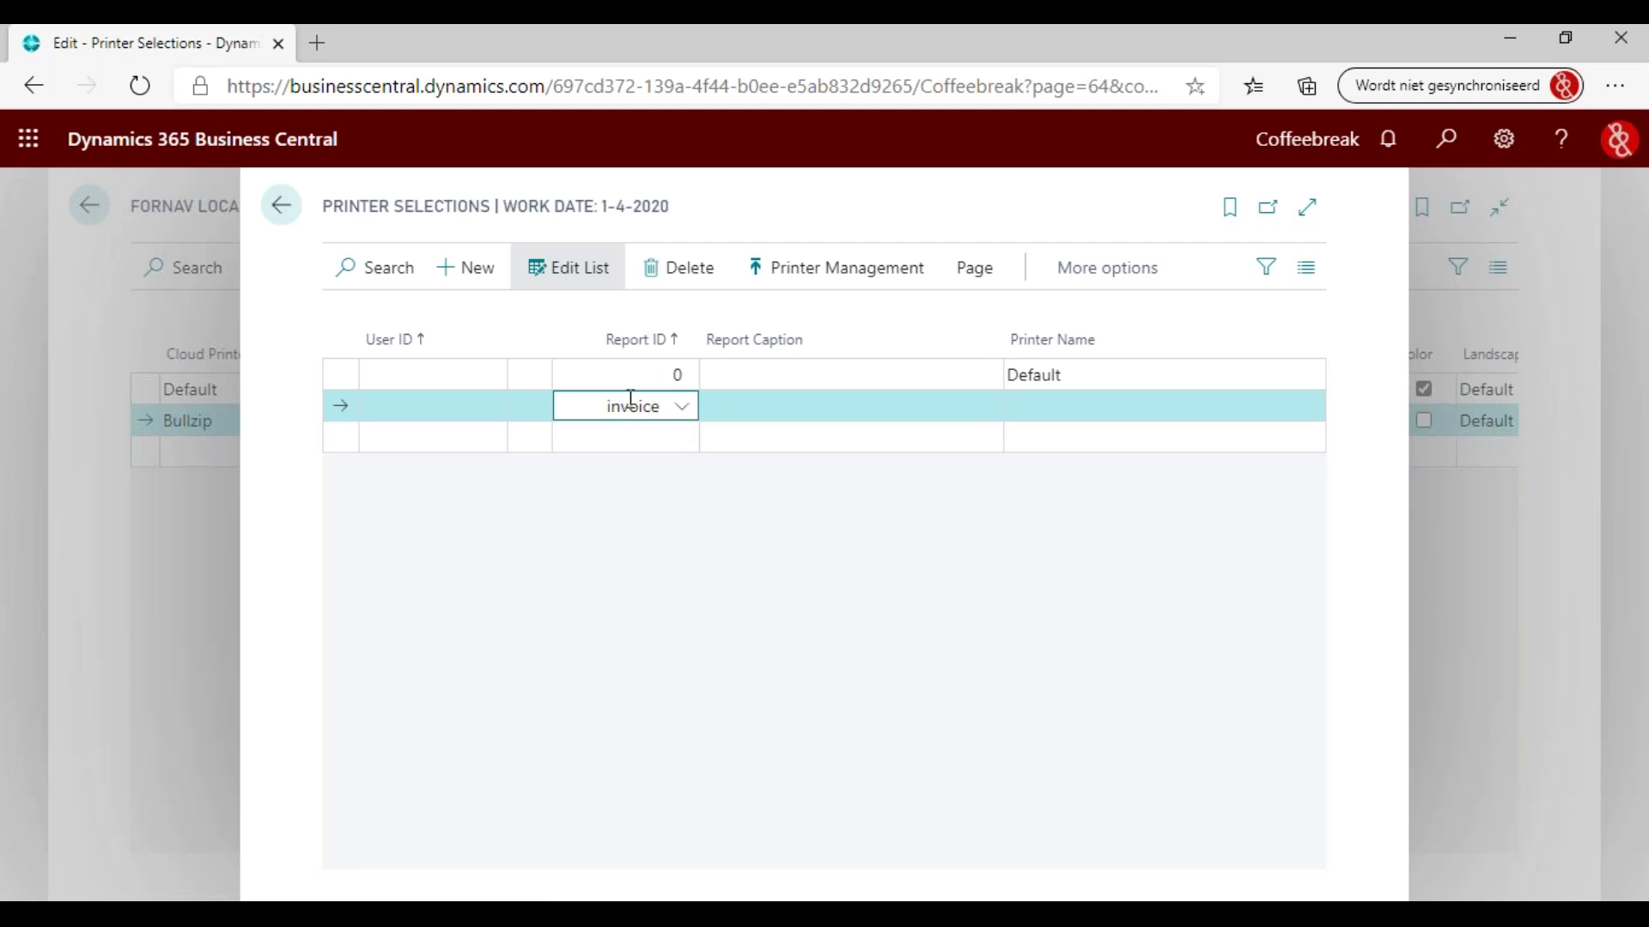
scroll(904, 532, down, 10)
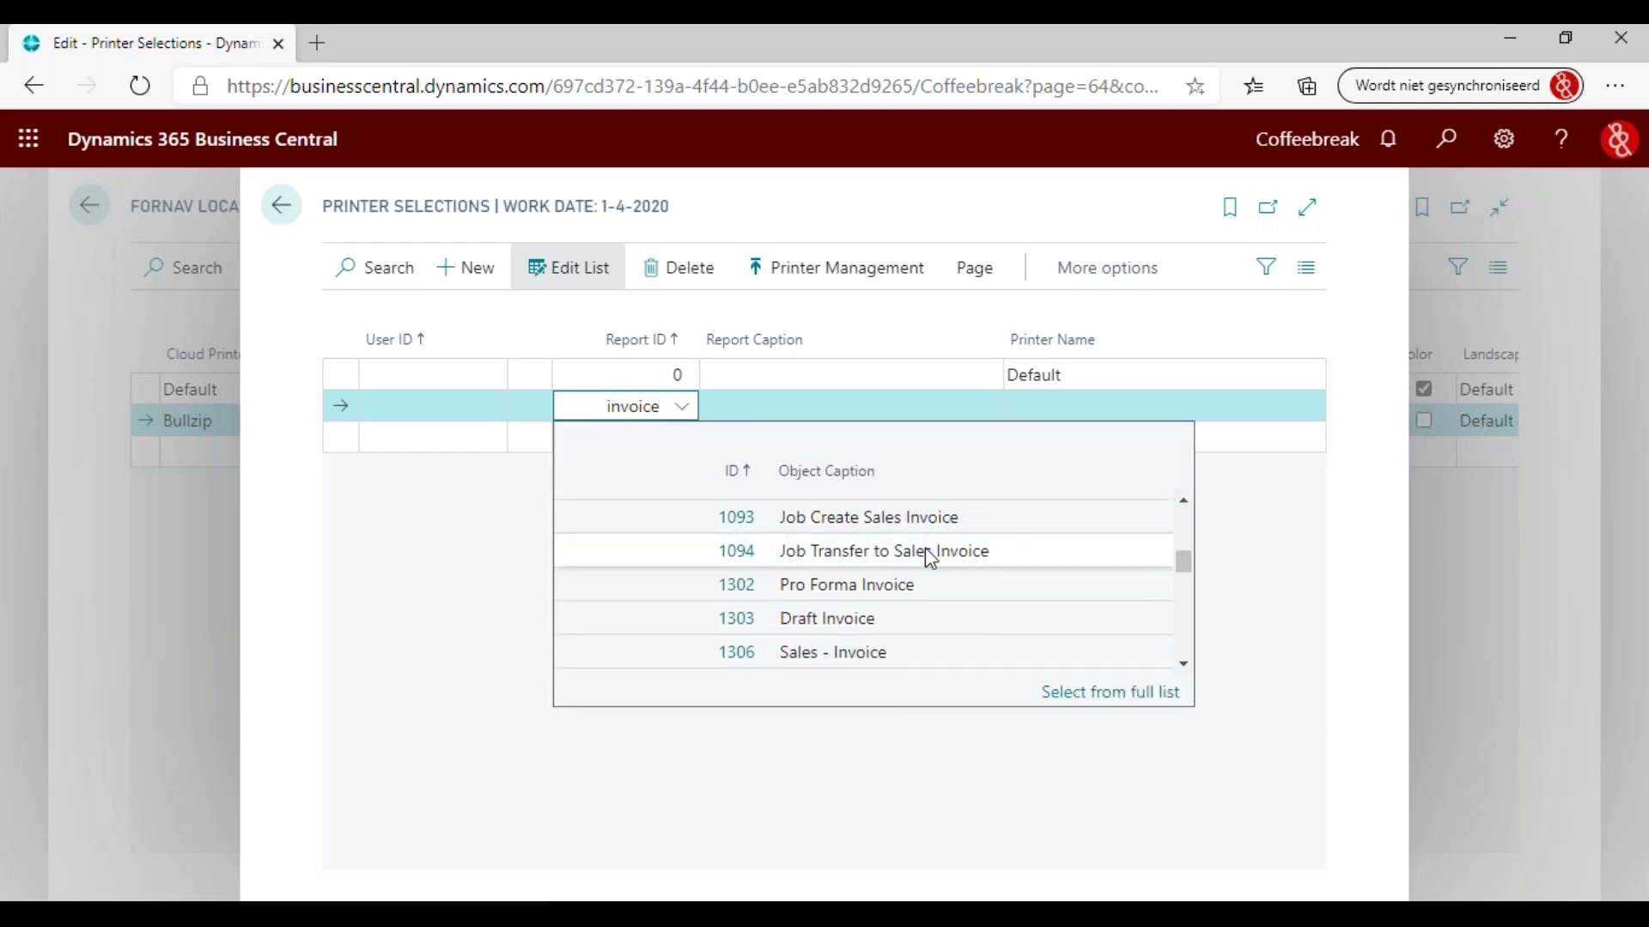
scroll(945, 564, down, 10)
scroll(898, 553, up, 1)
click(883, 525)
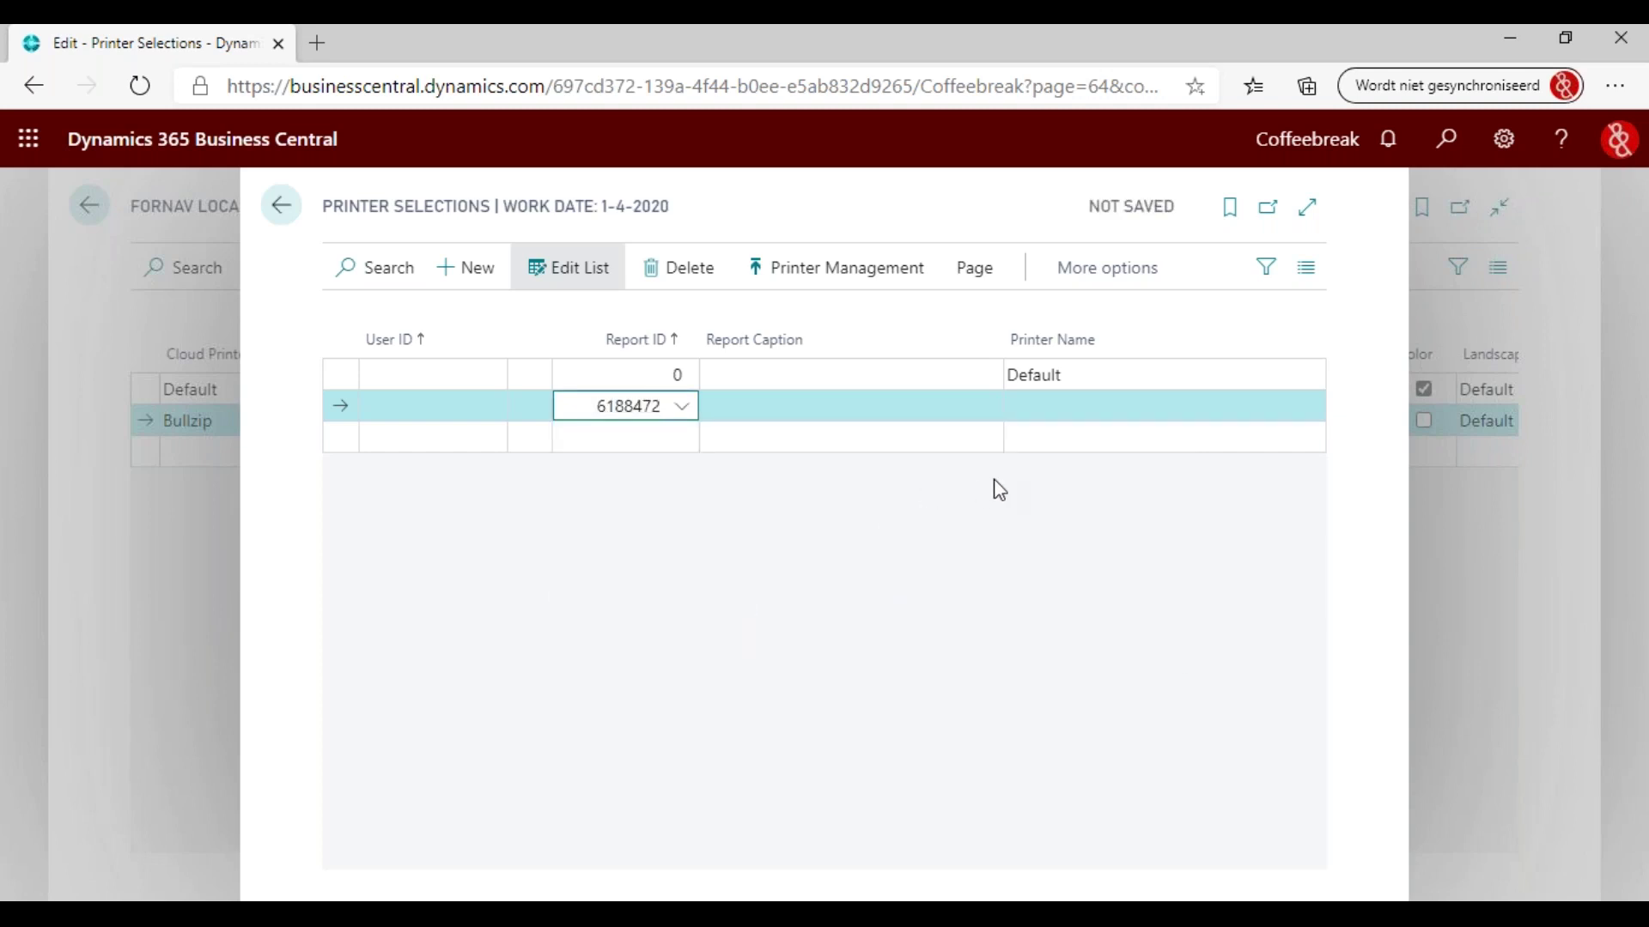
key(Tab)
Step: Assign the Bullzip printer to the Invoice report line
click(1308, 409)
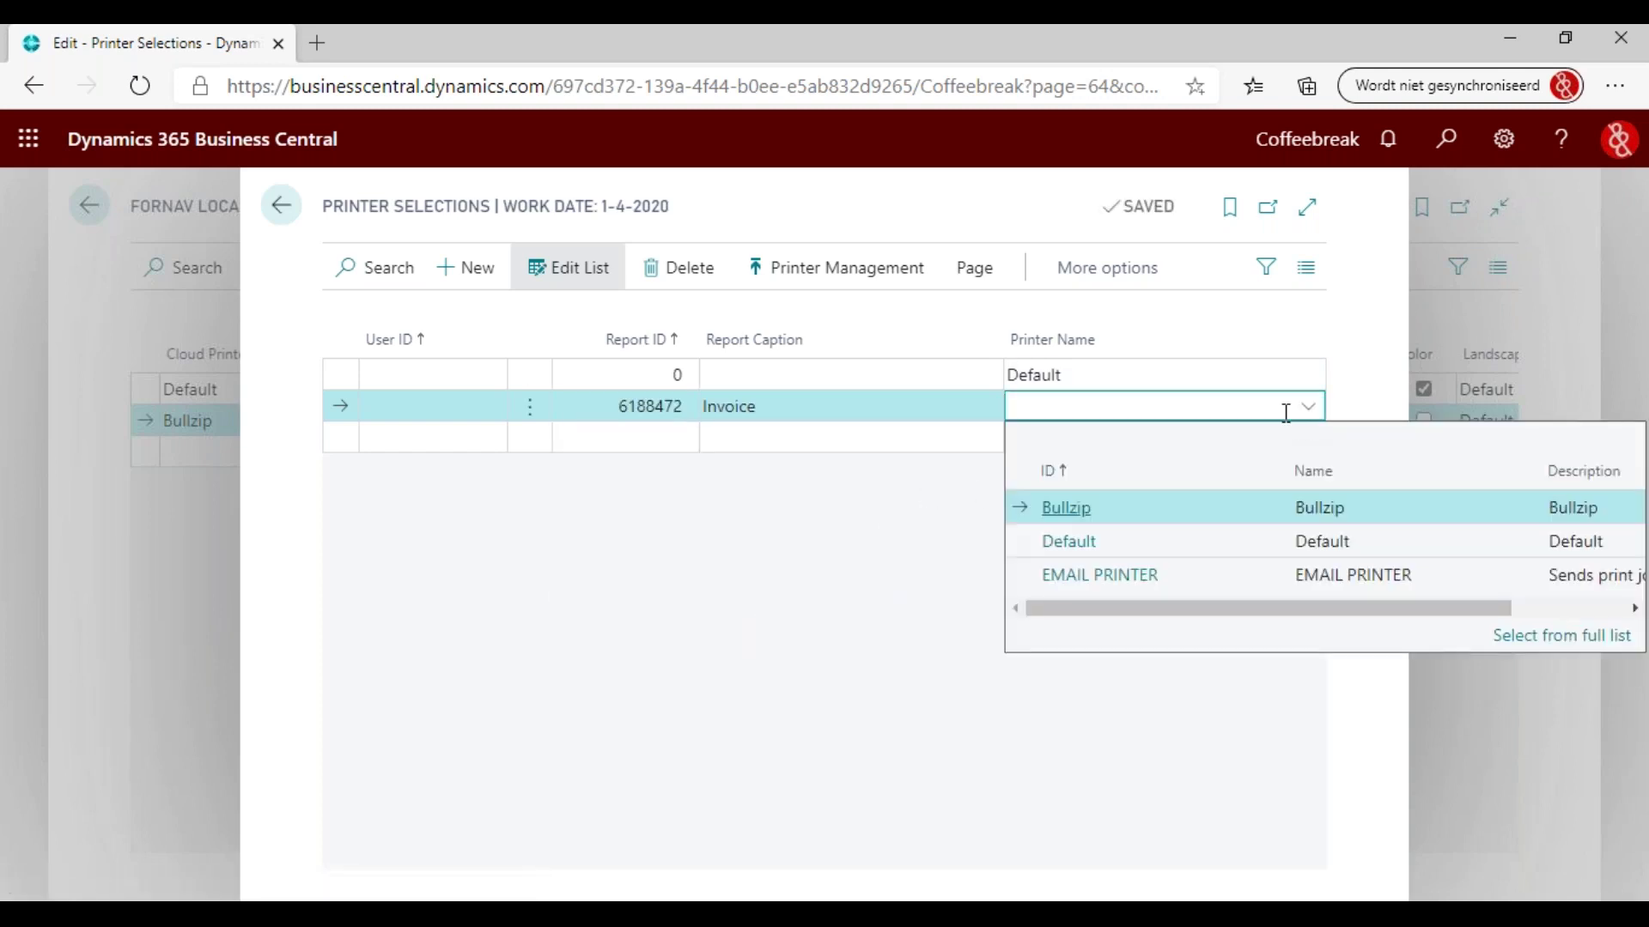
click(1099, 508)
key(Up)
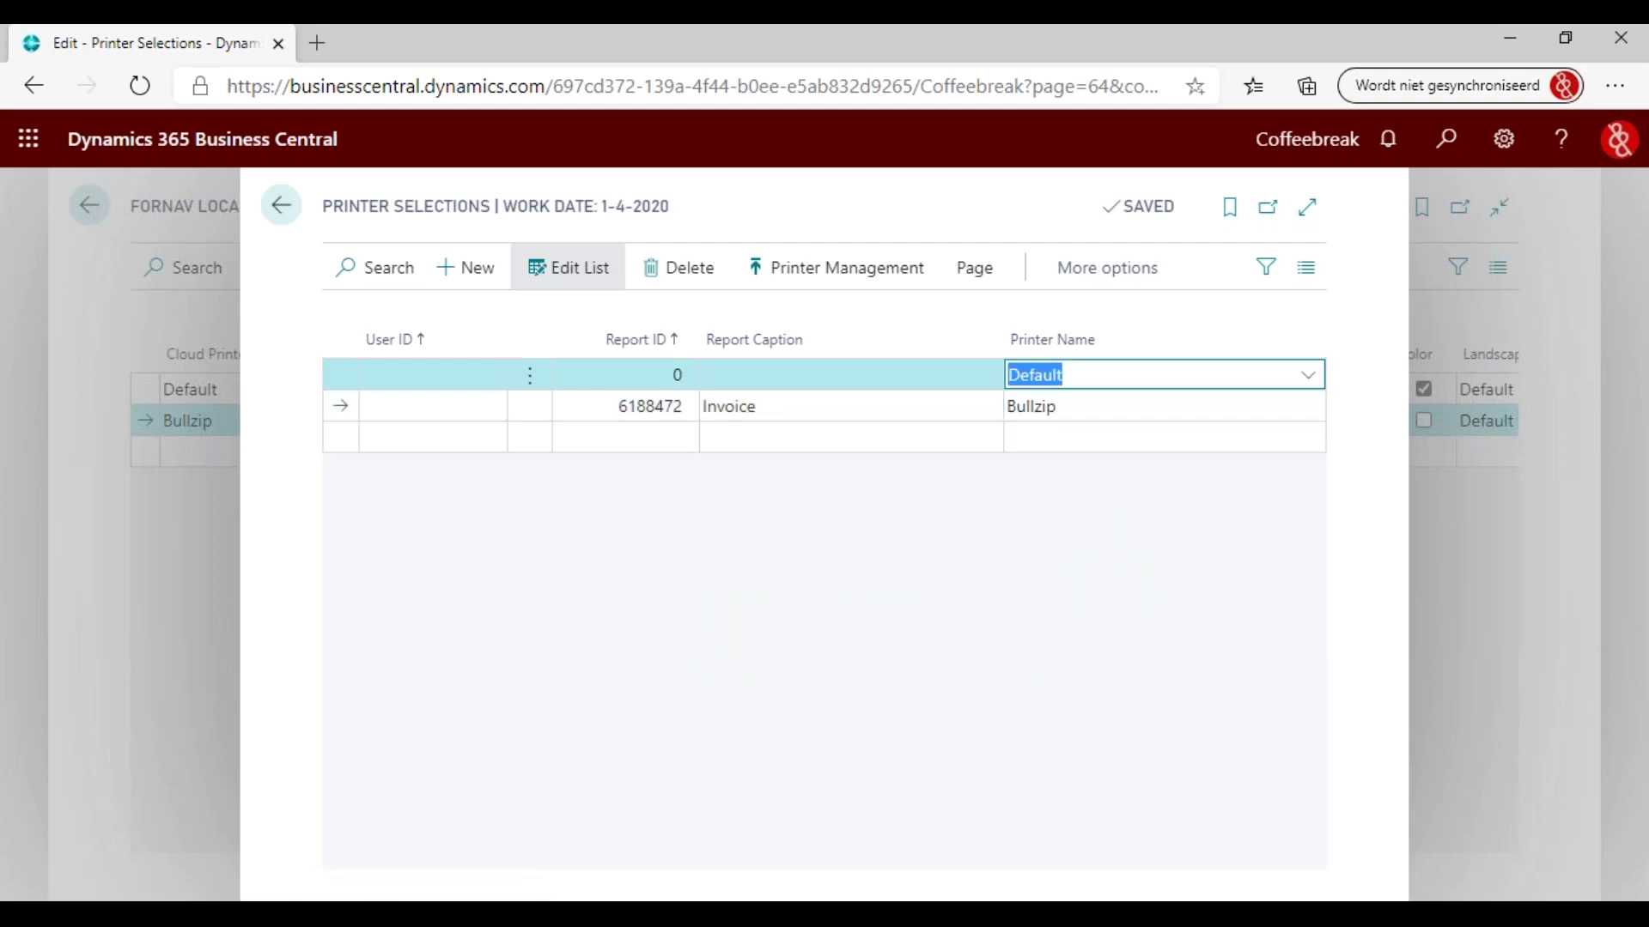
click(1122, 409)
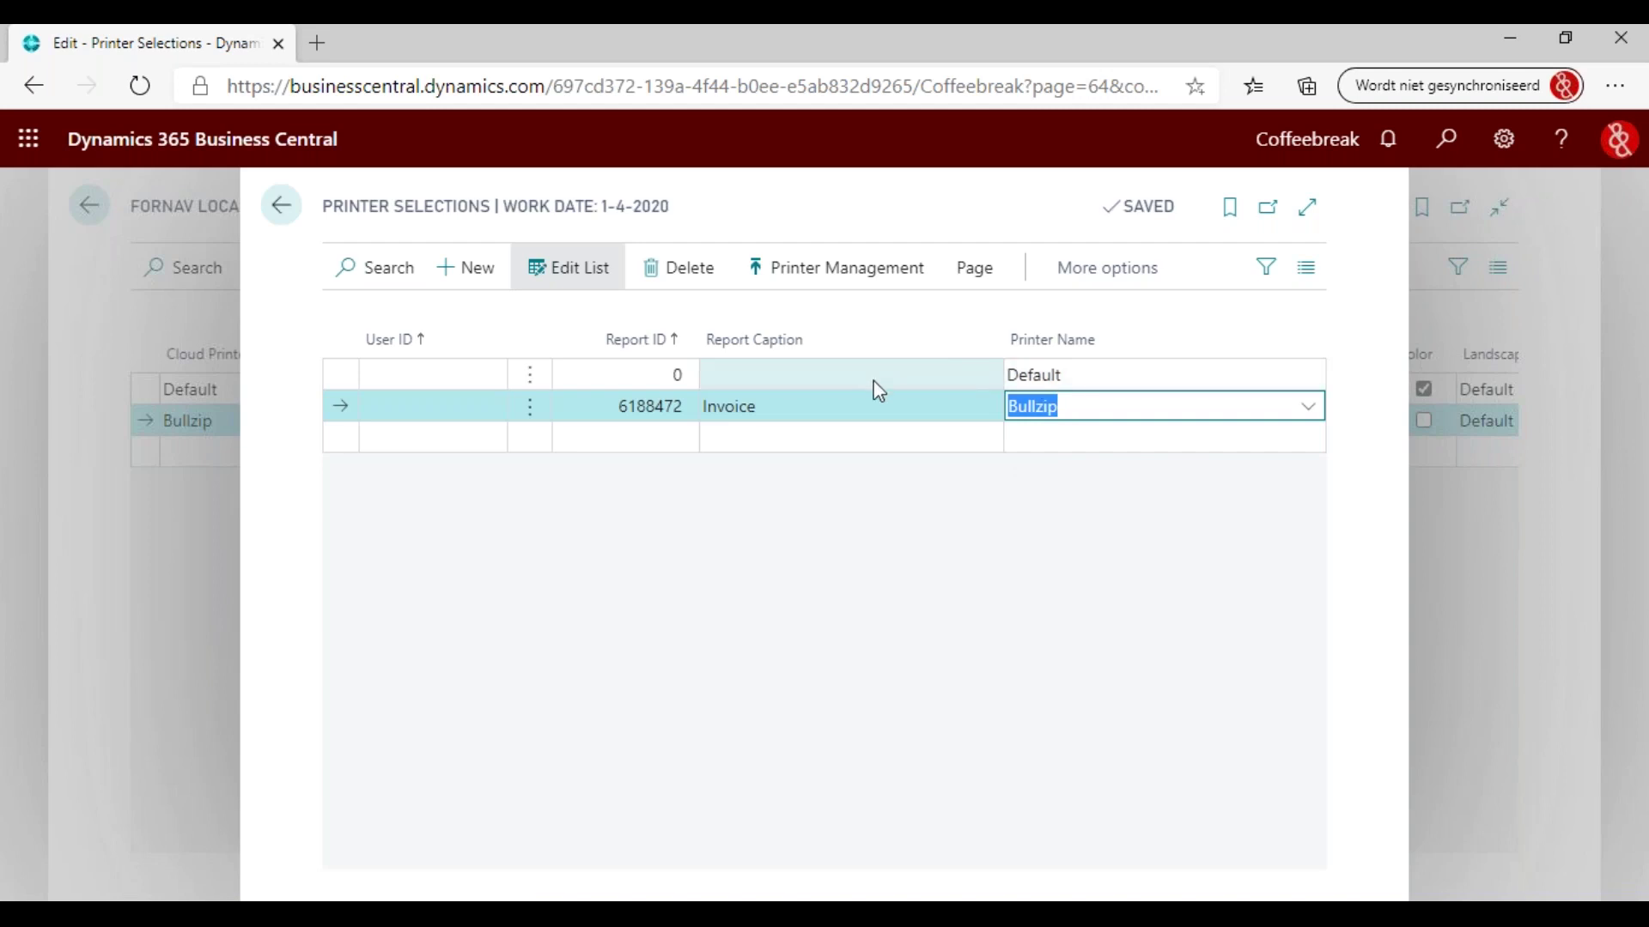
Step: Close the printer setup pages, open the ForNAV Standard Reports list and check the printers assigned to Customer List and Invoice
click(282, 209)
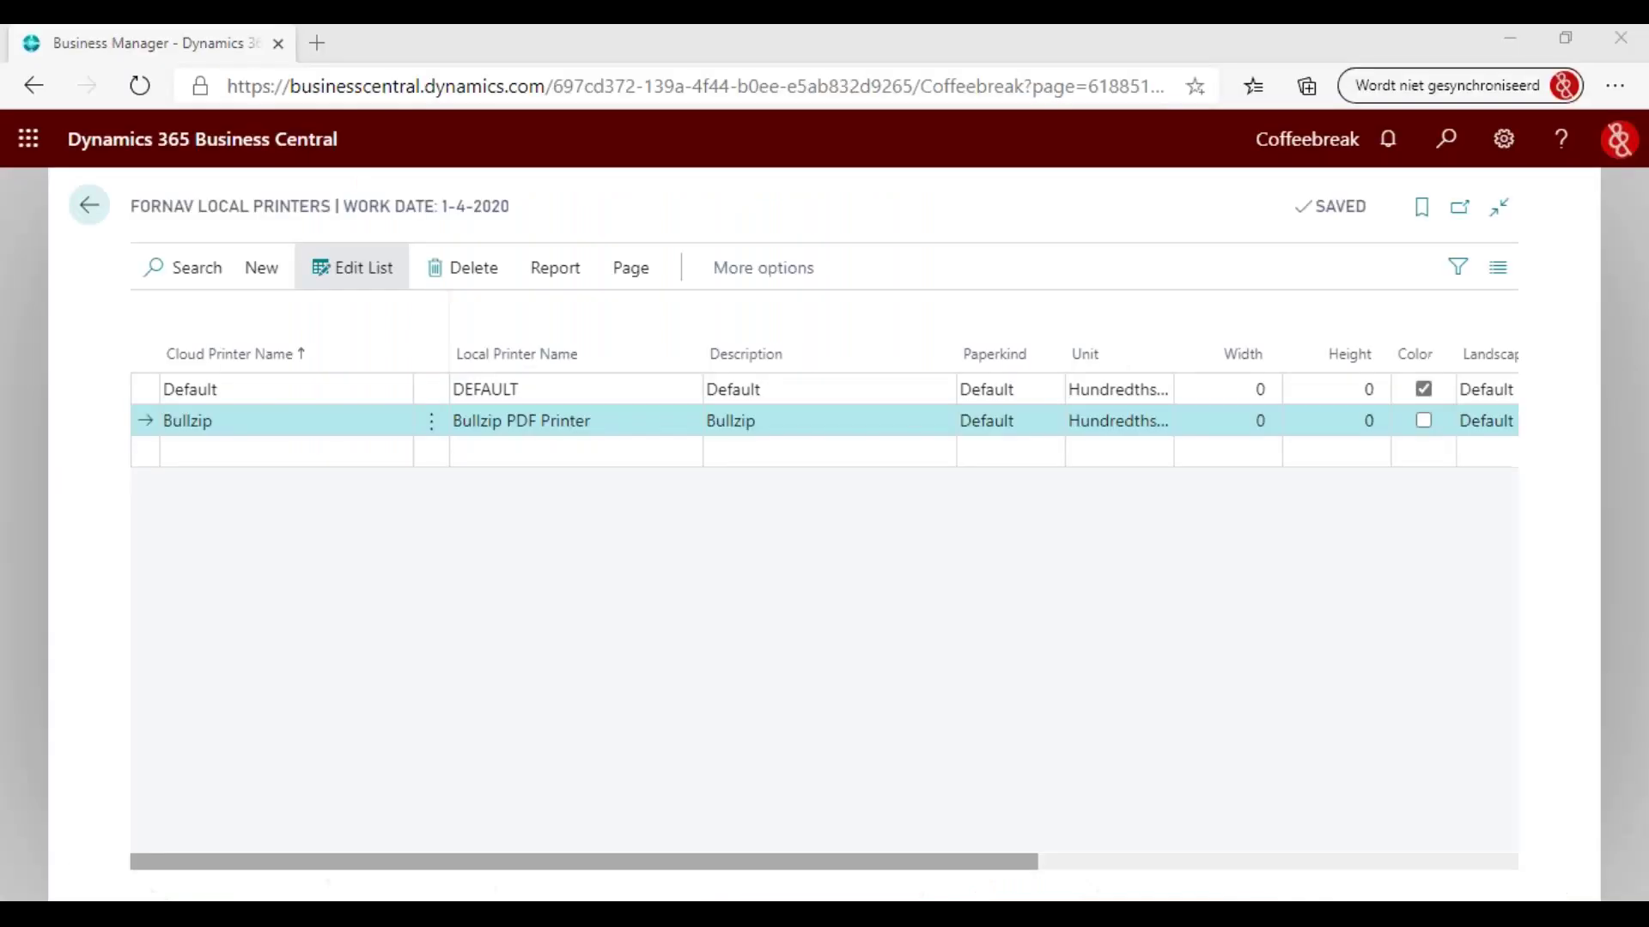
click(88, 206)
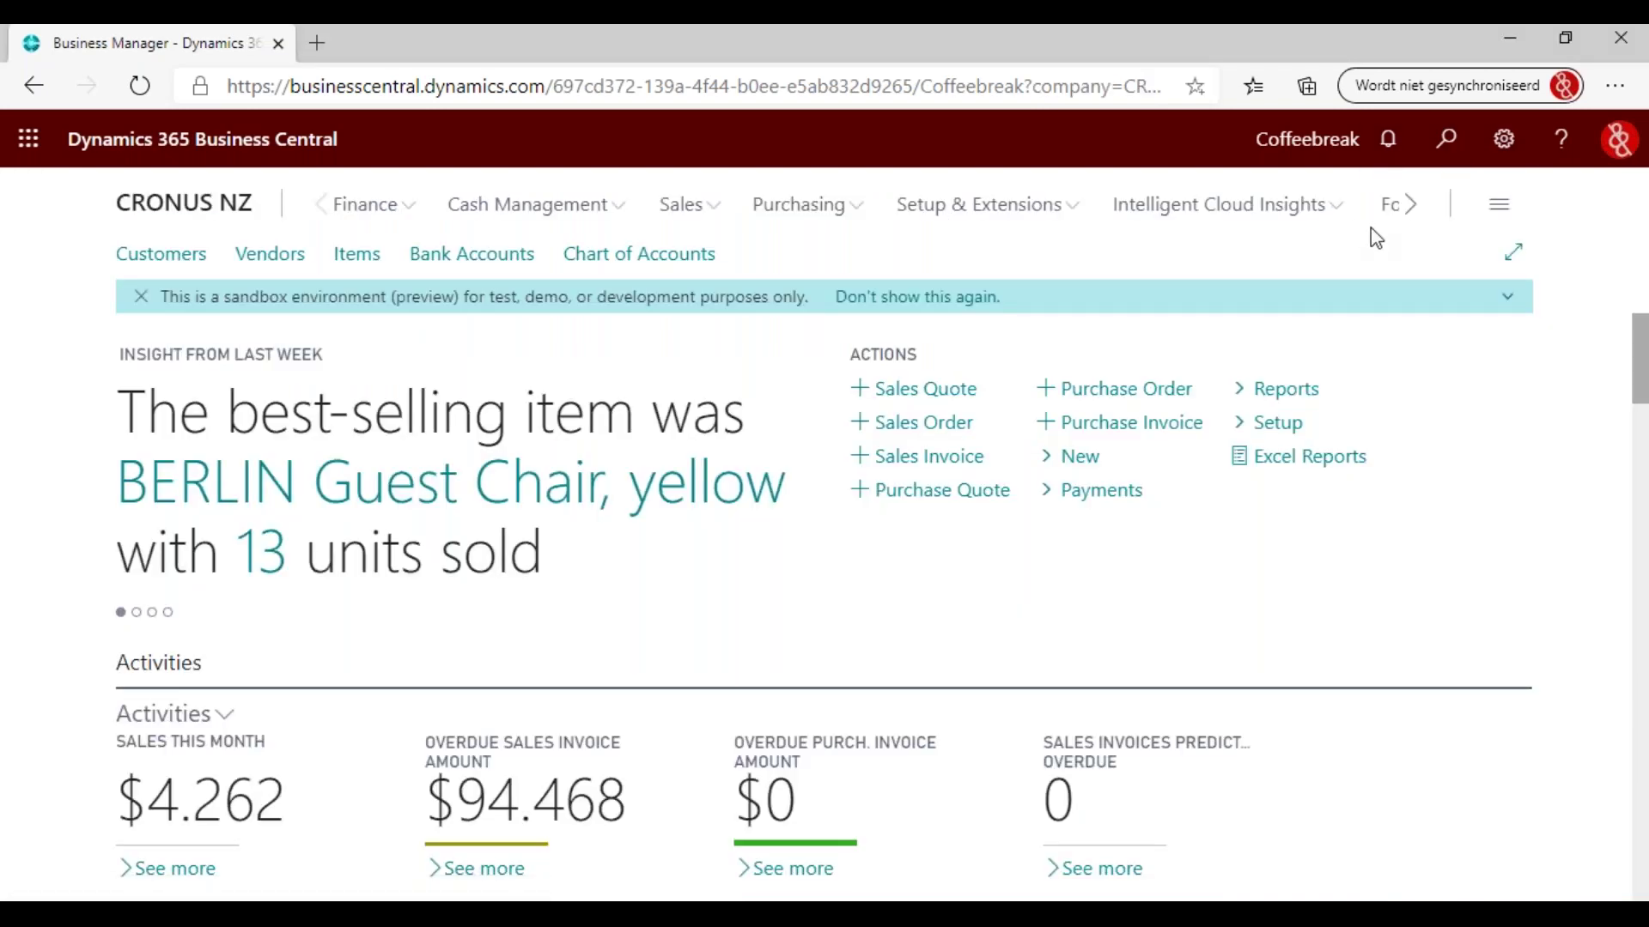
click(1411, 204)
click(1340, 206)
click(163, 256)
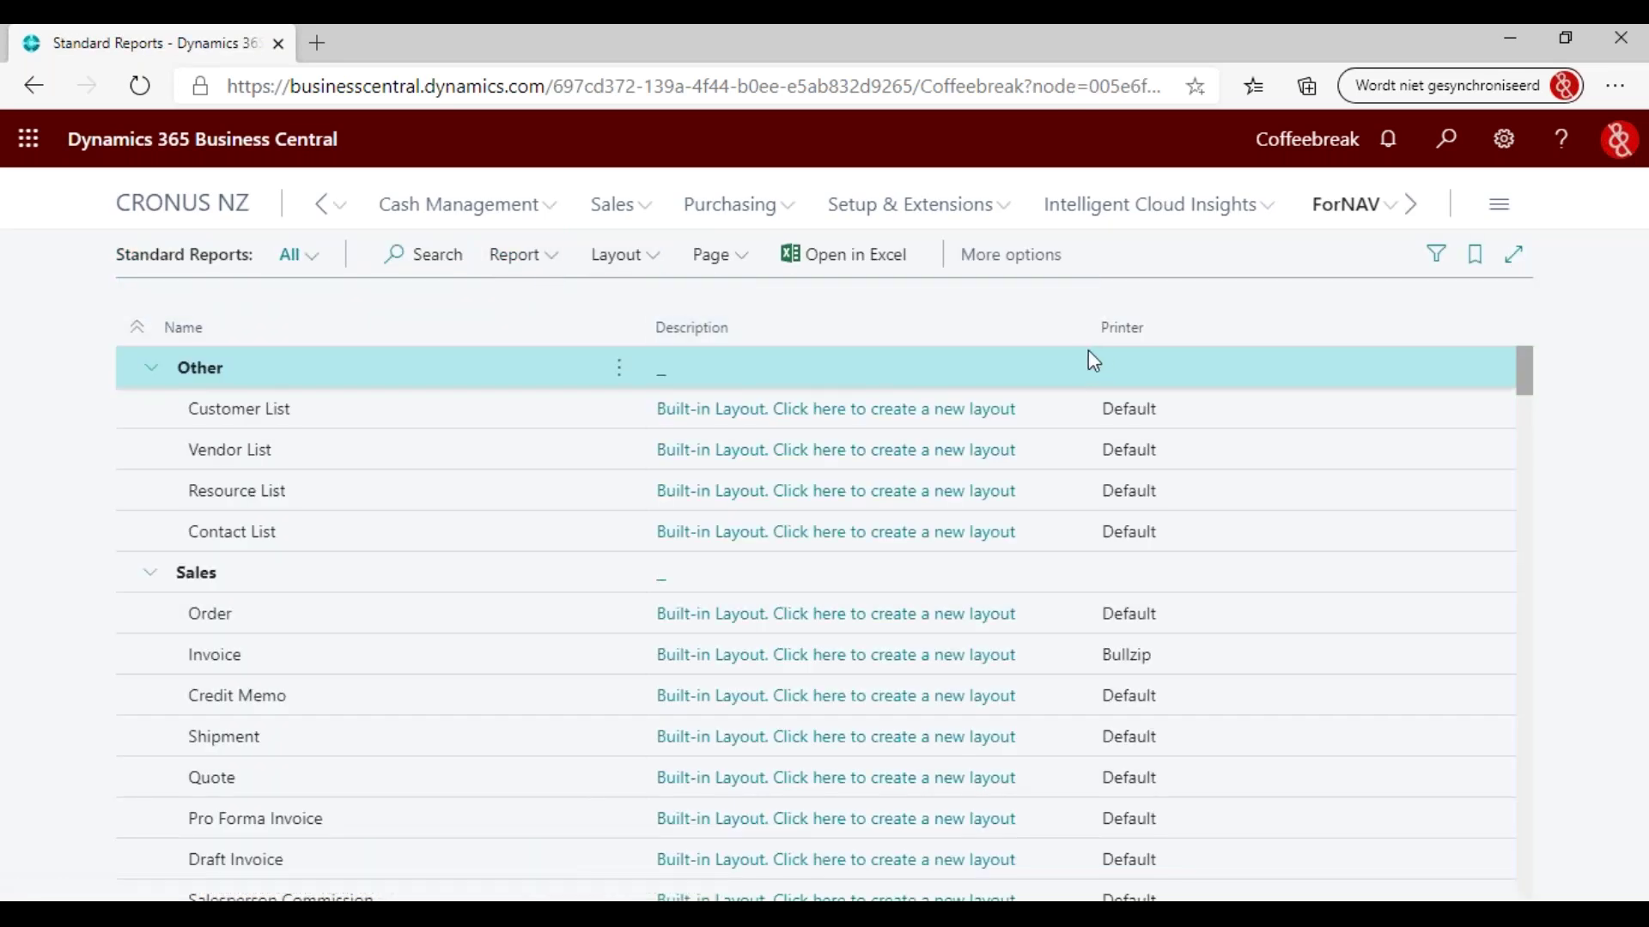
click(374, 412)
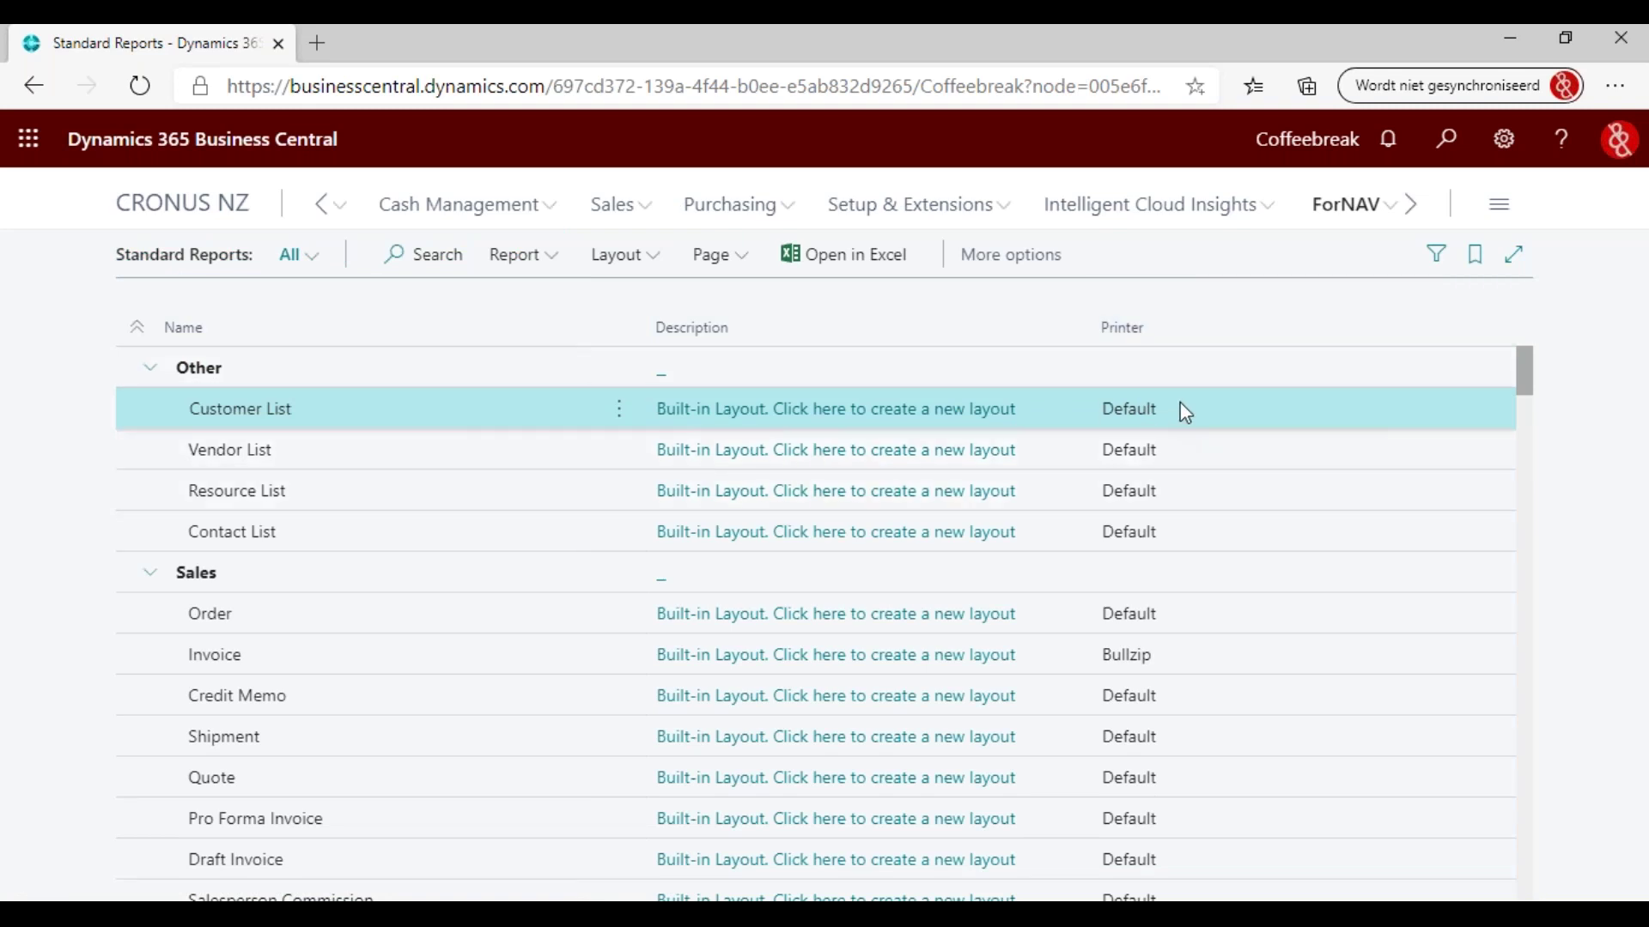
scroll(1141, 434, down, 2)
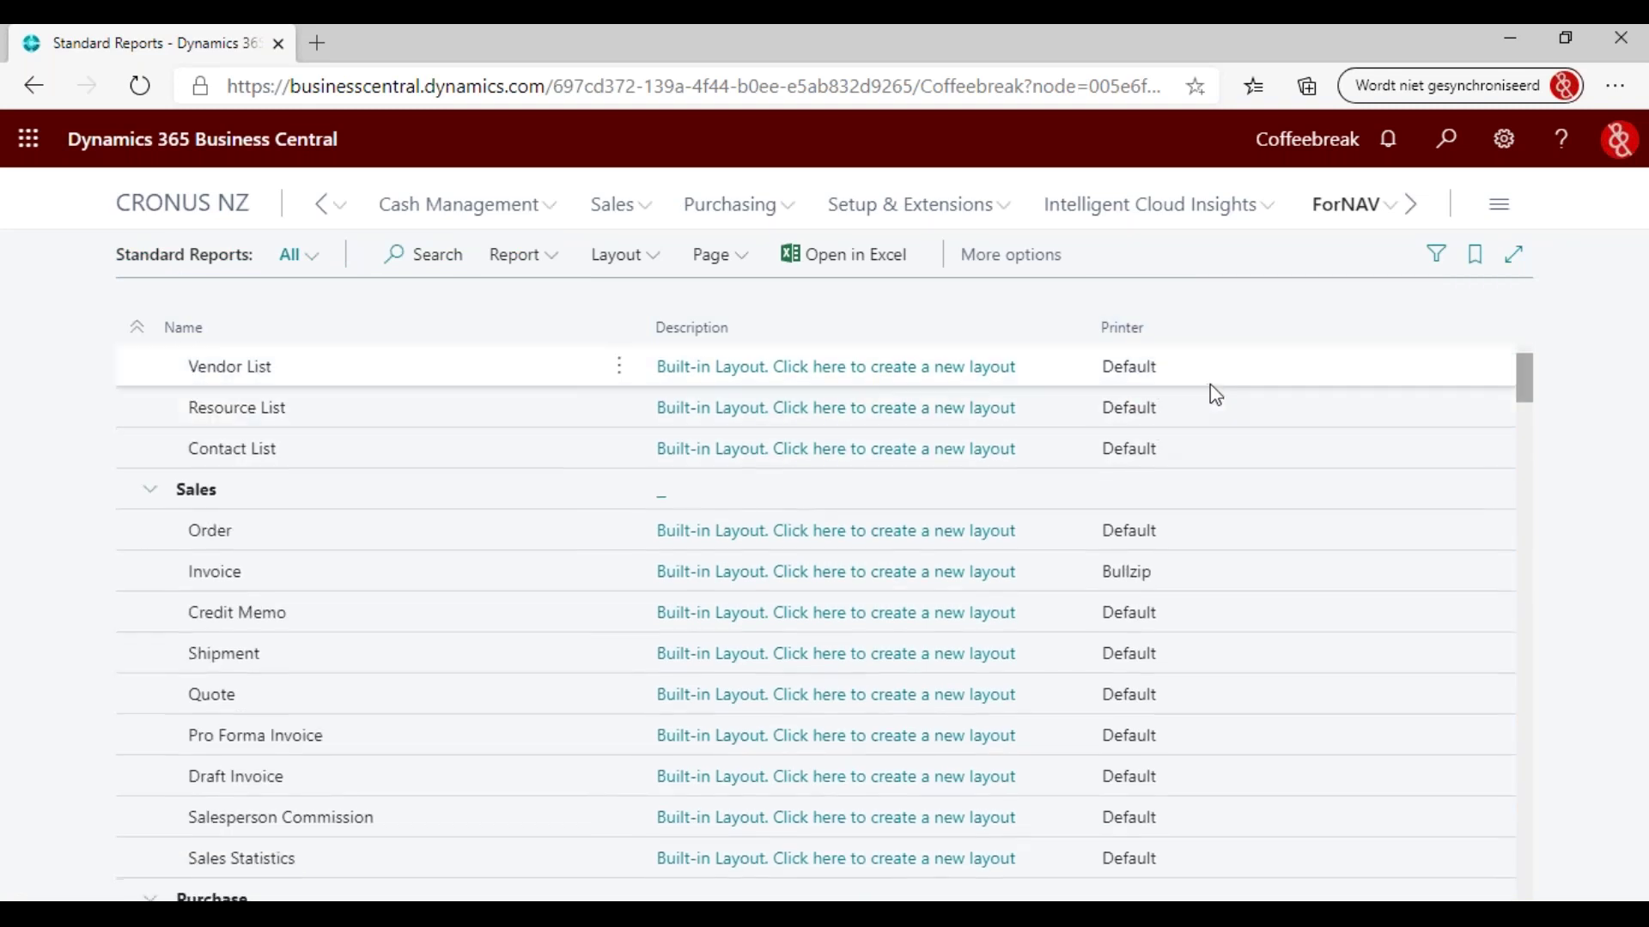
click(1235, 570)
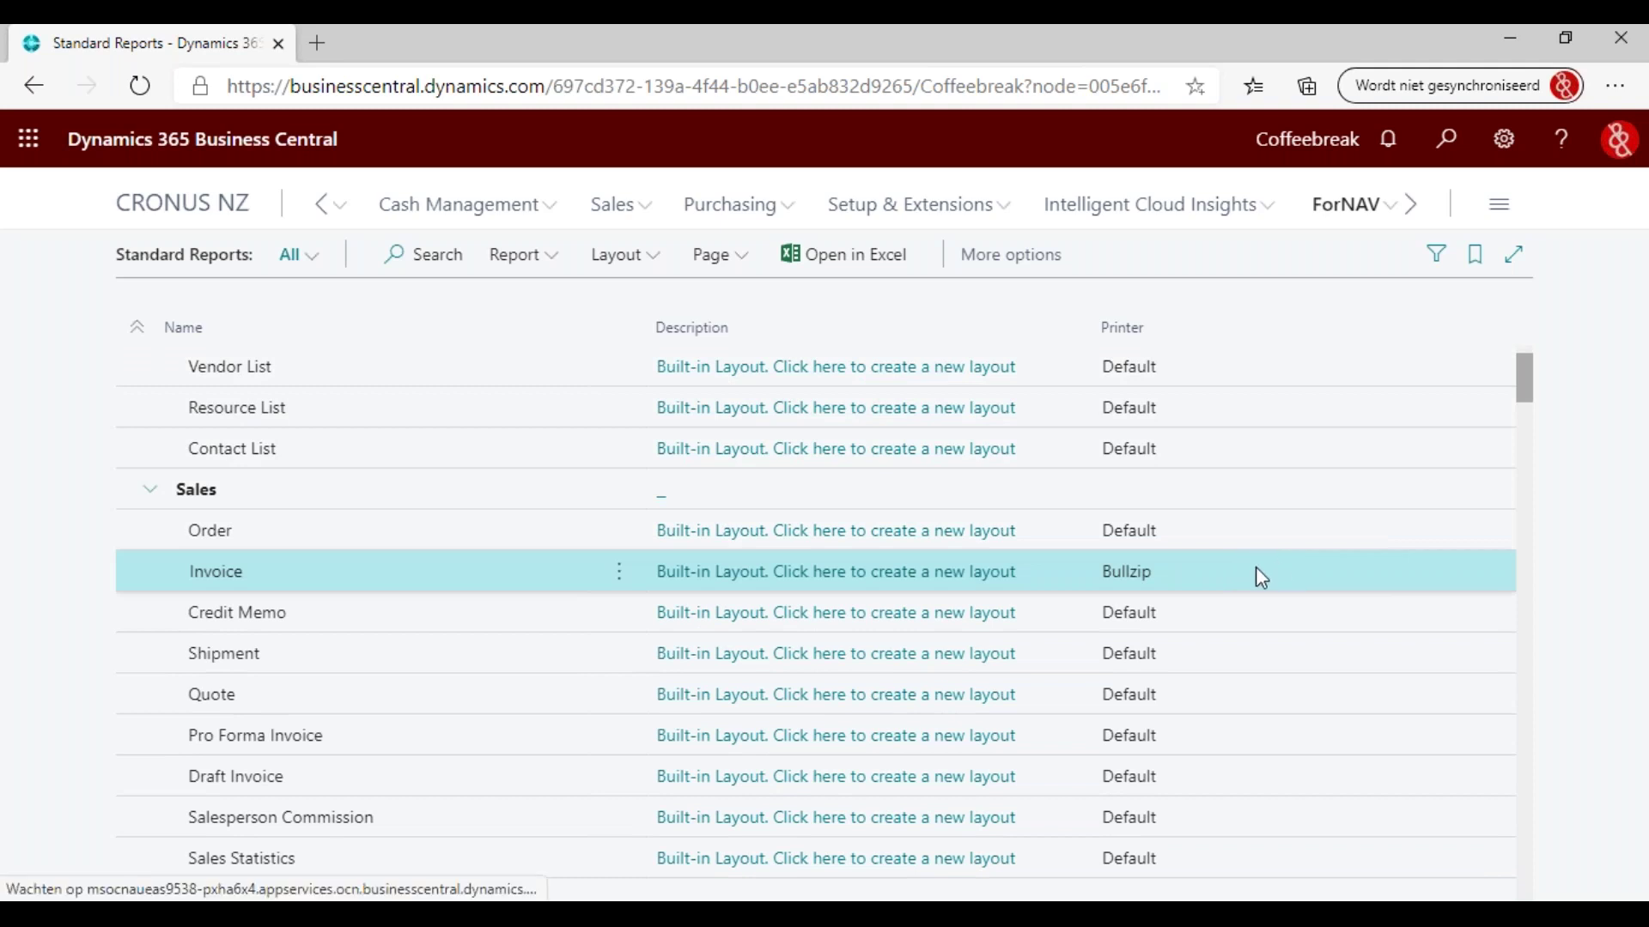
scroll(1269, 493, up, 2)
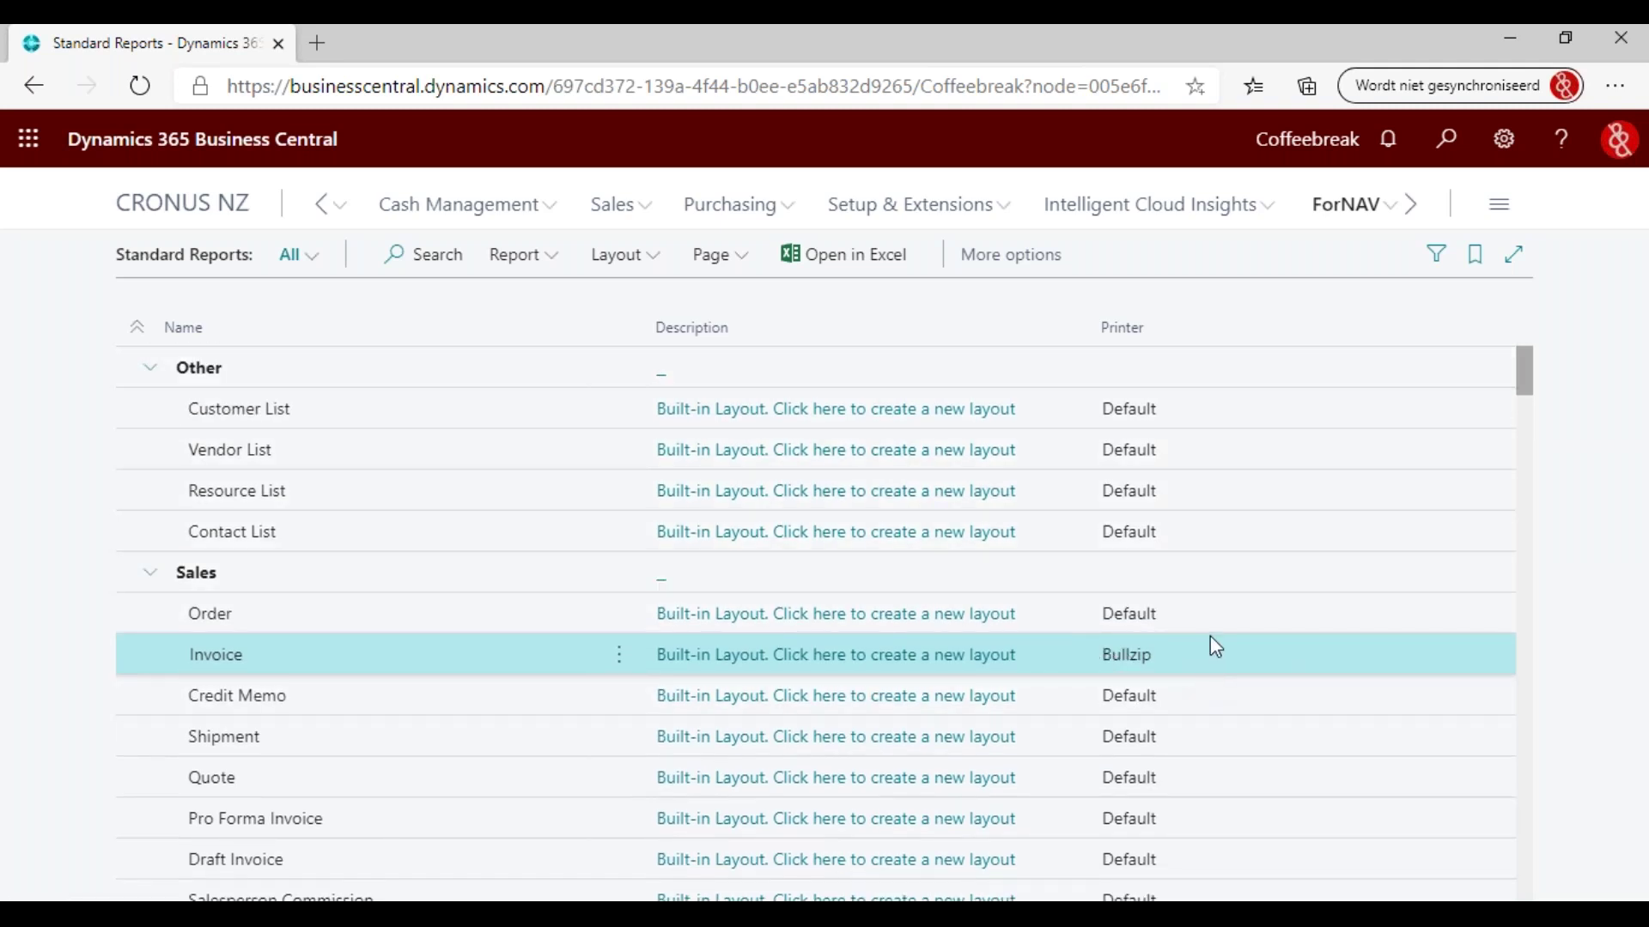
Step: Run the Customer List report and print it with the Default printer
click(411, 416)
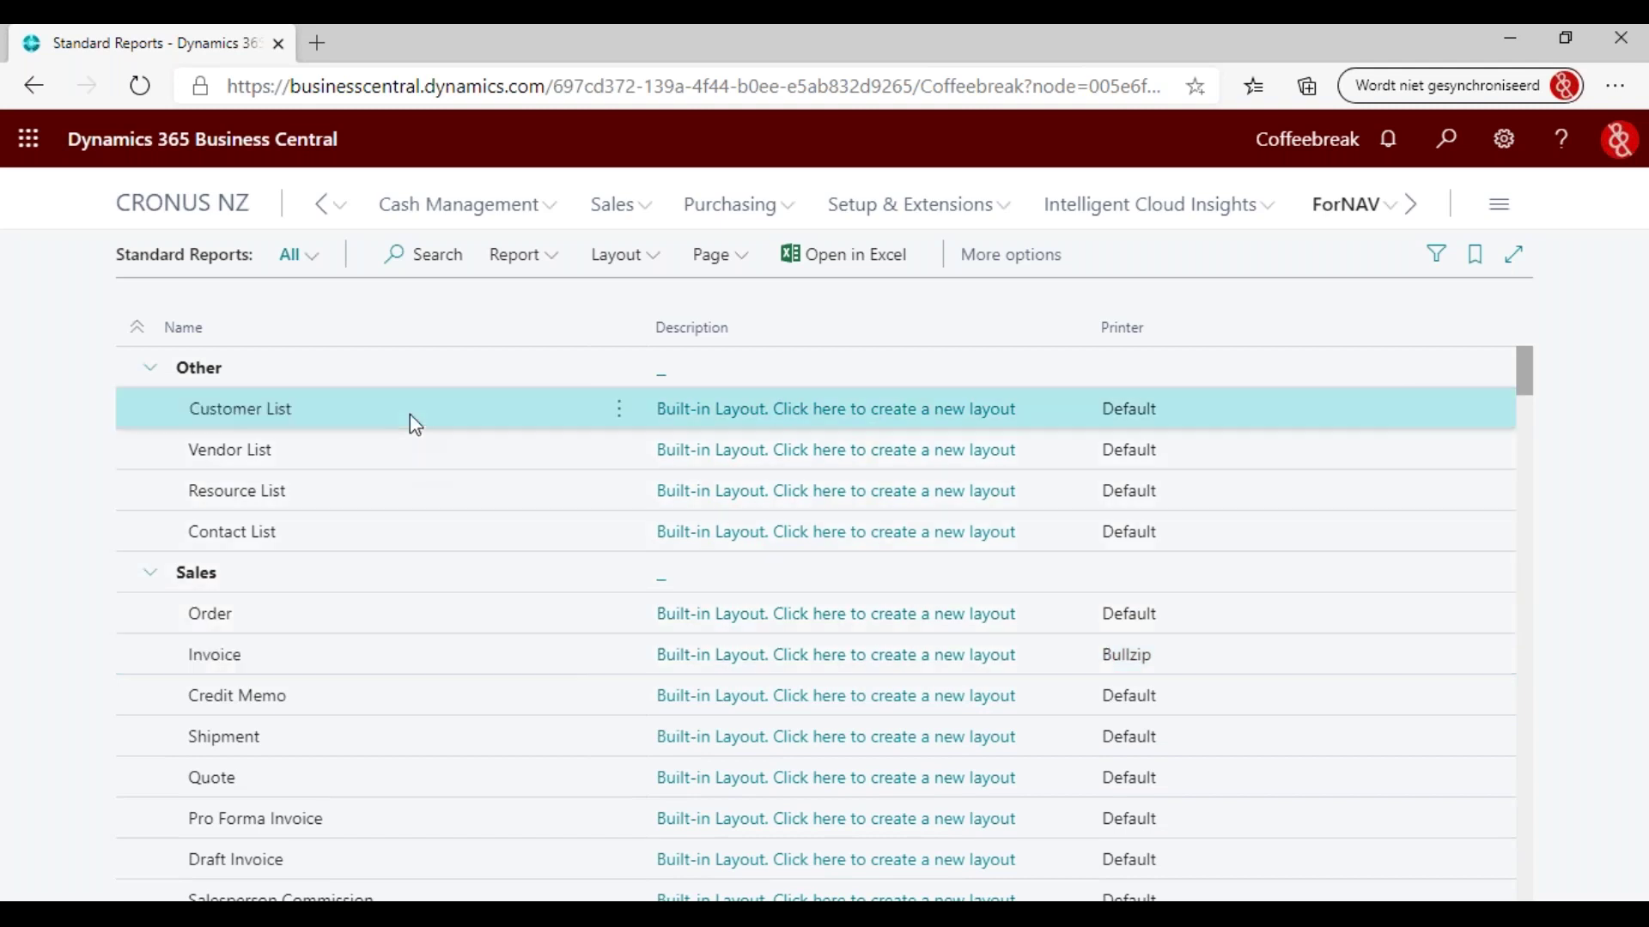
click(521, 257)
click(552, 301)
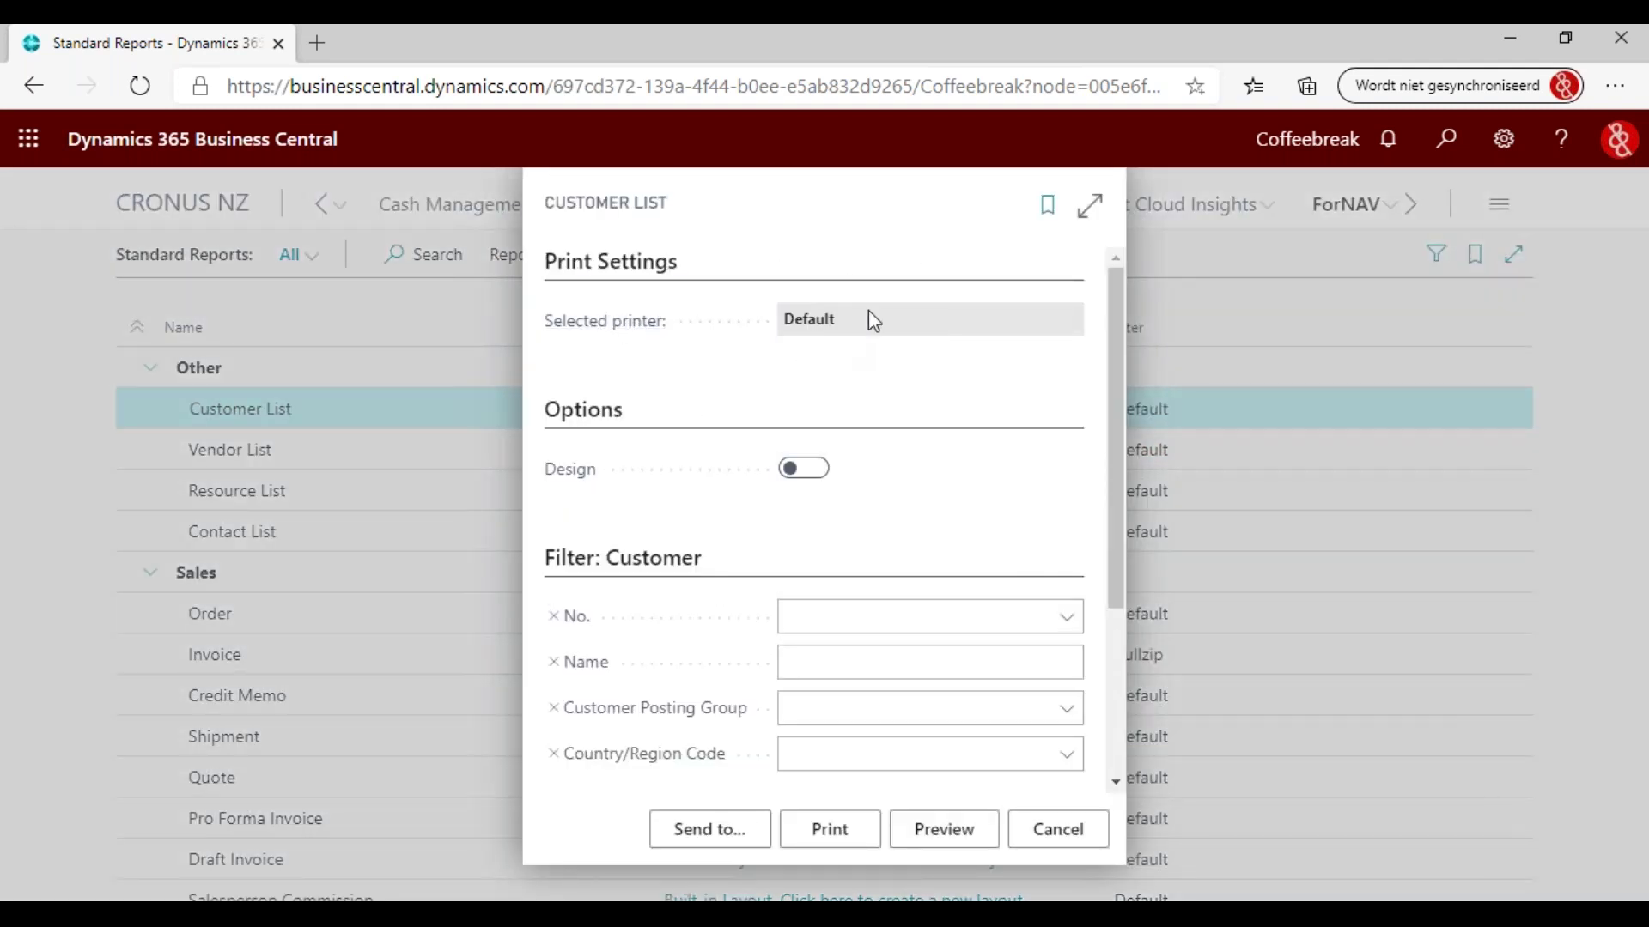
click(857, 848)
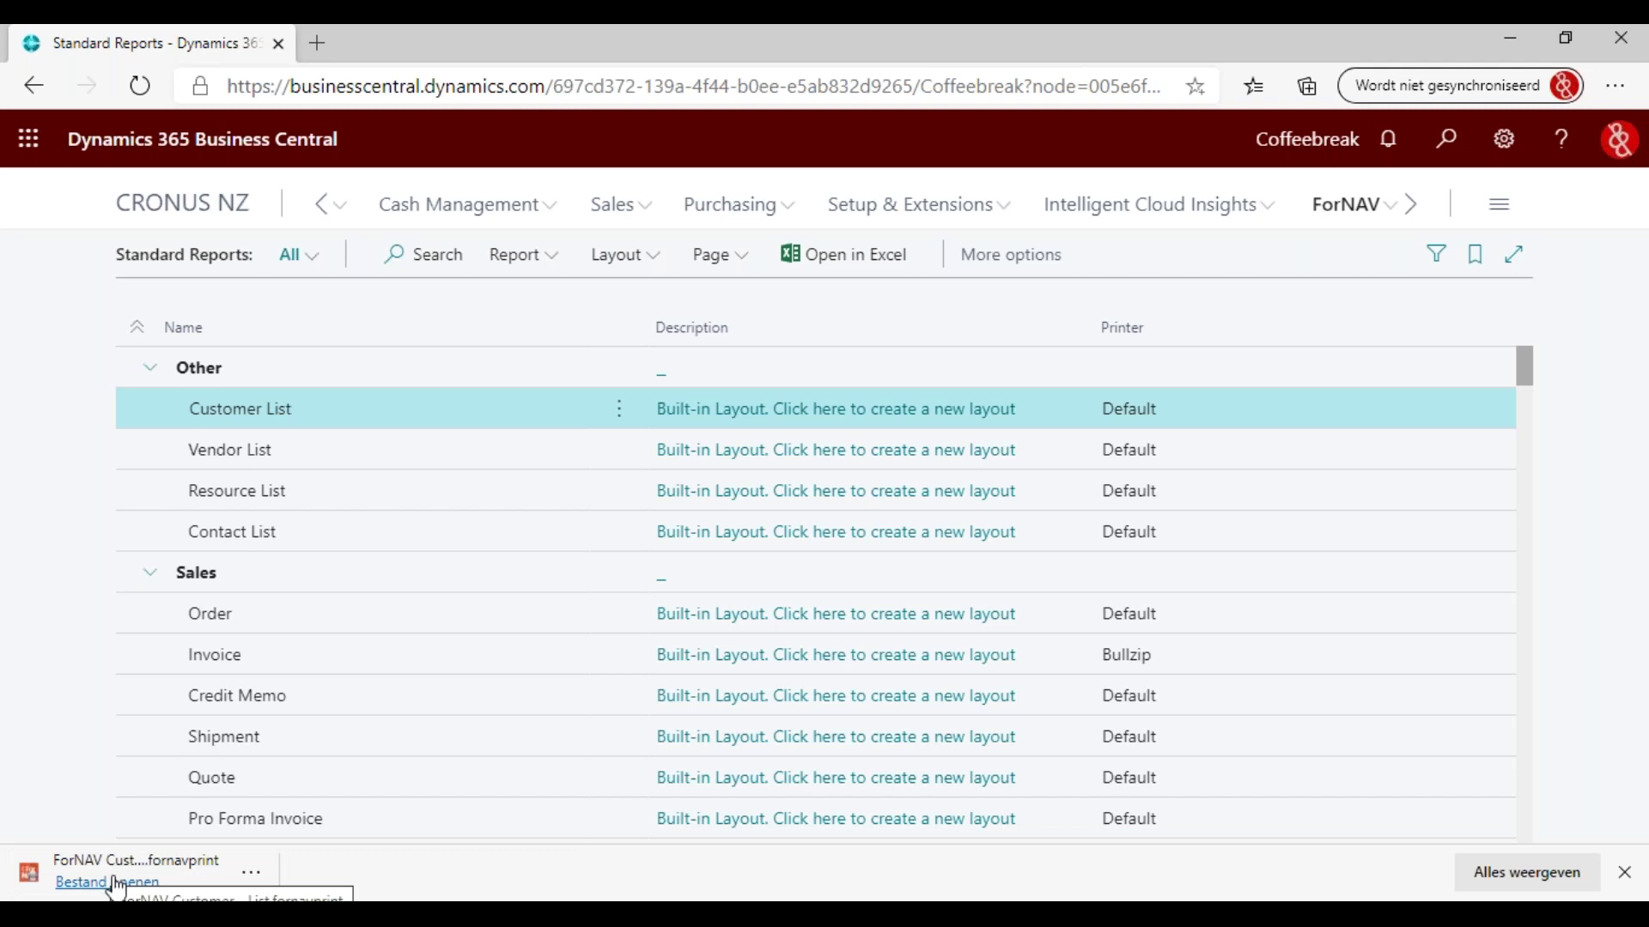
Step: Open the downloaded Customer List print file and save its output in Downloads as a PDF named Test
click(126, 892)
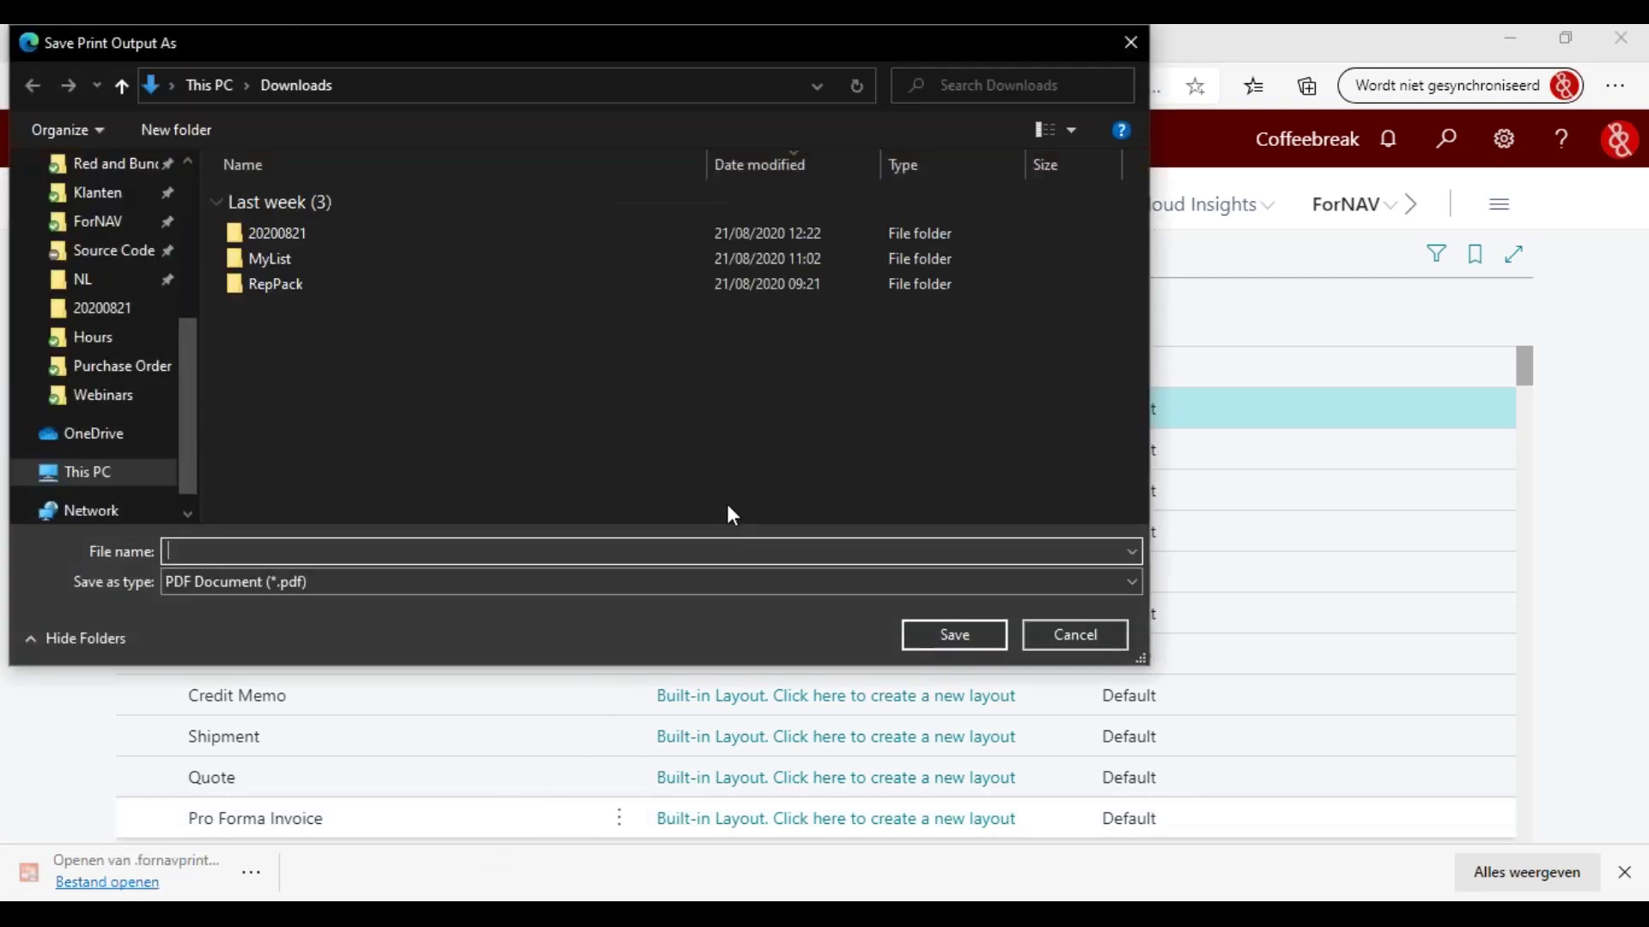
drag(512, 32, 601, 64)
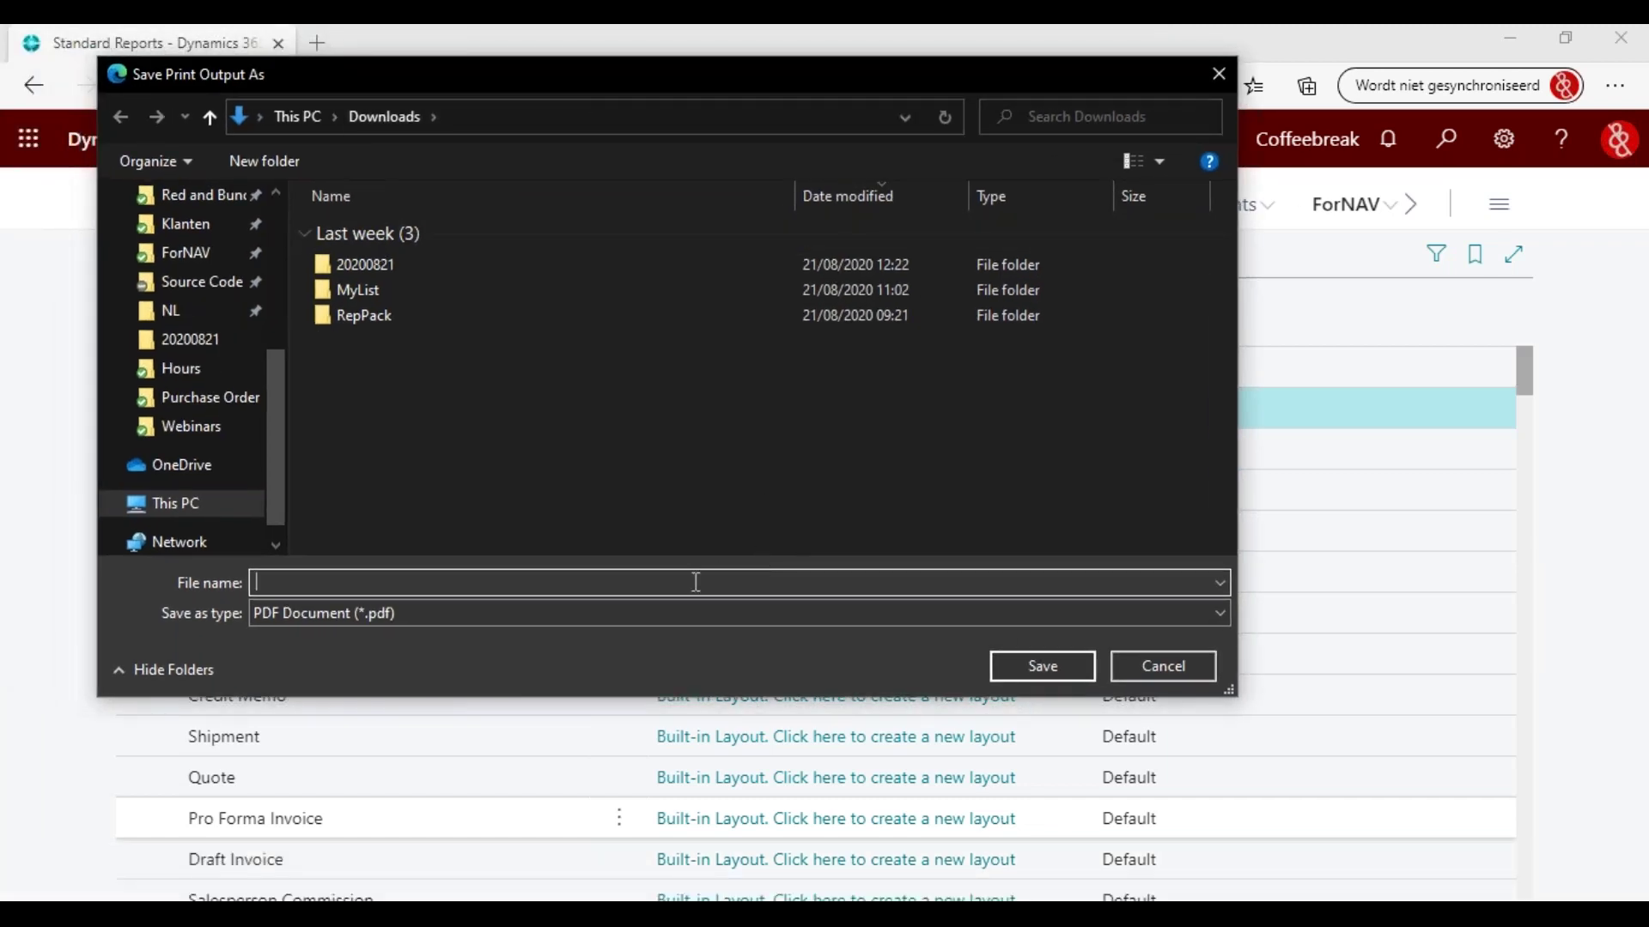
text(Test)
click(1060, 670)
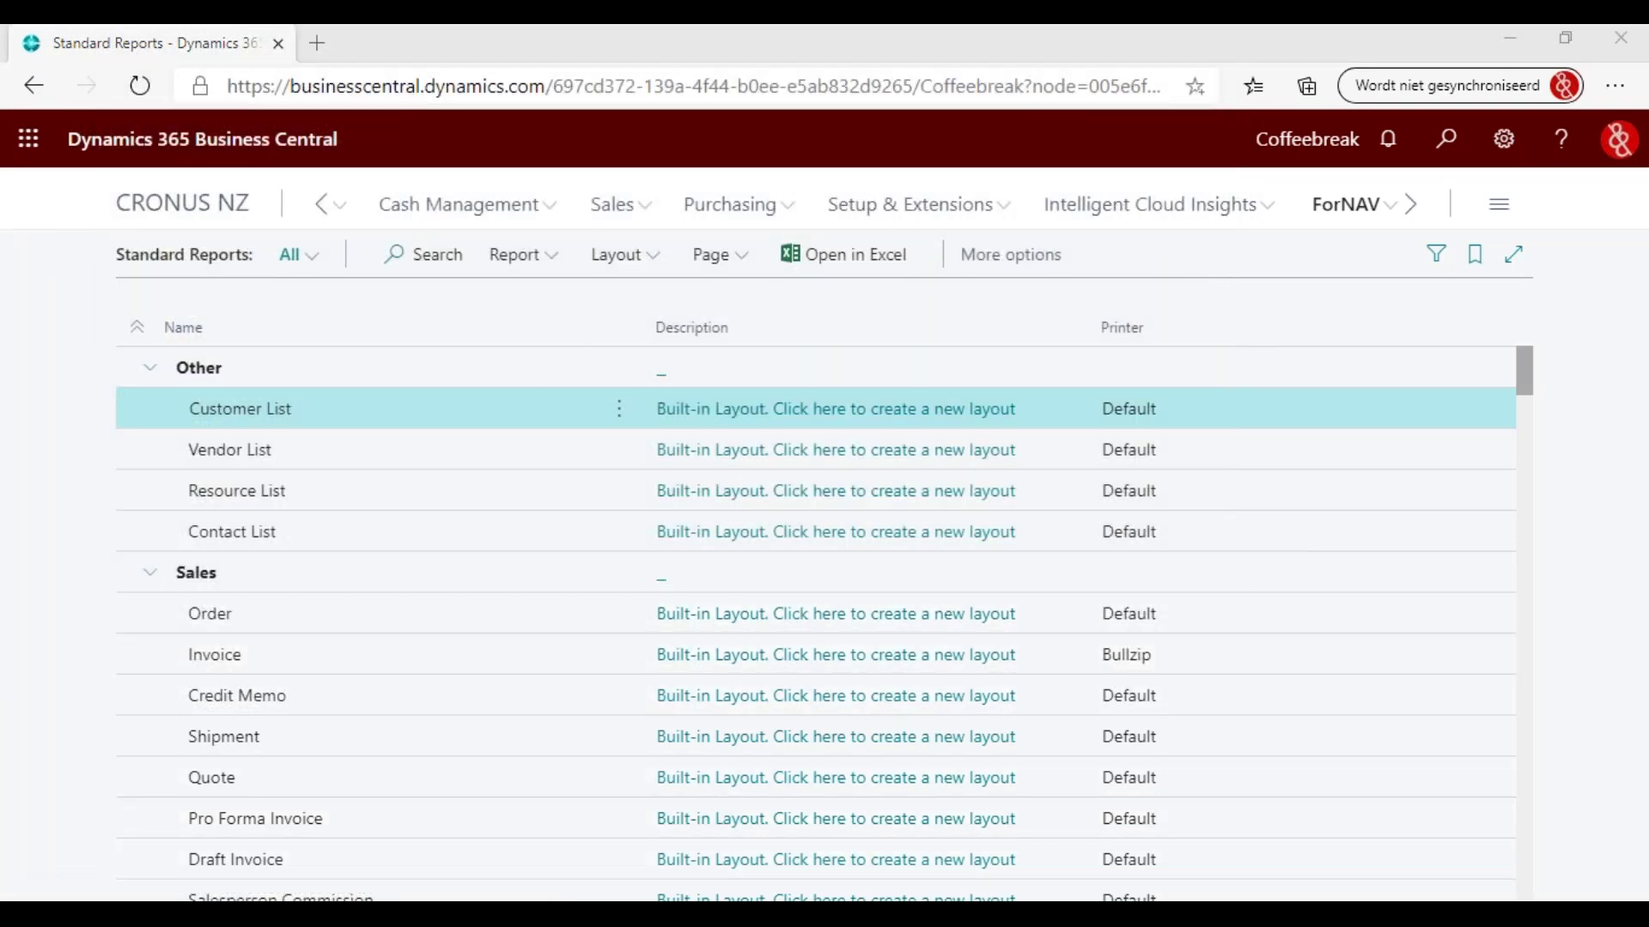
Step: Open Test.pdf from the Downloads folder, review the printed customer list and close it
key(super+e)
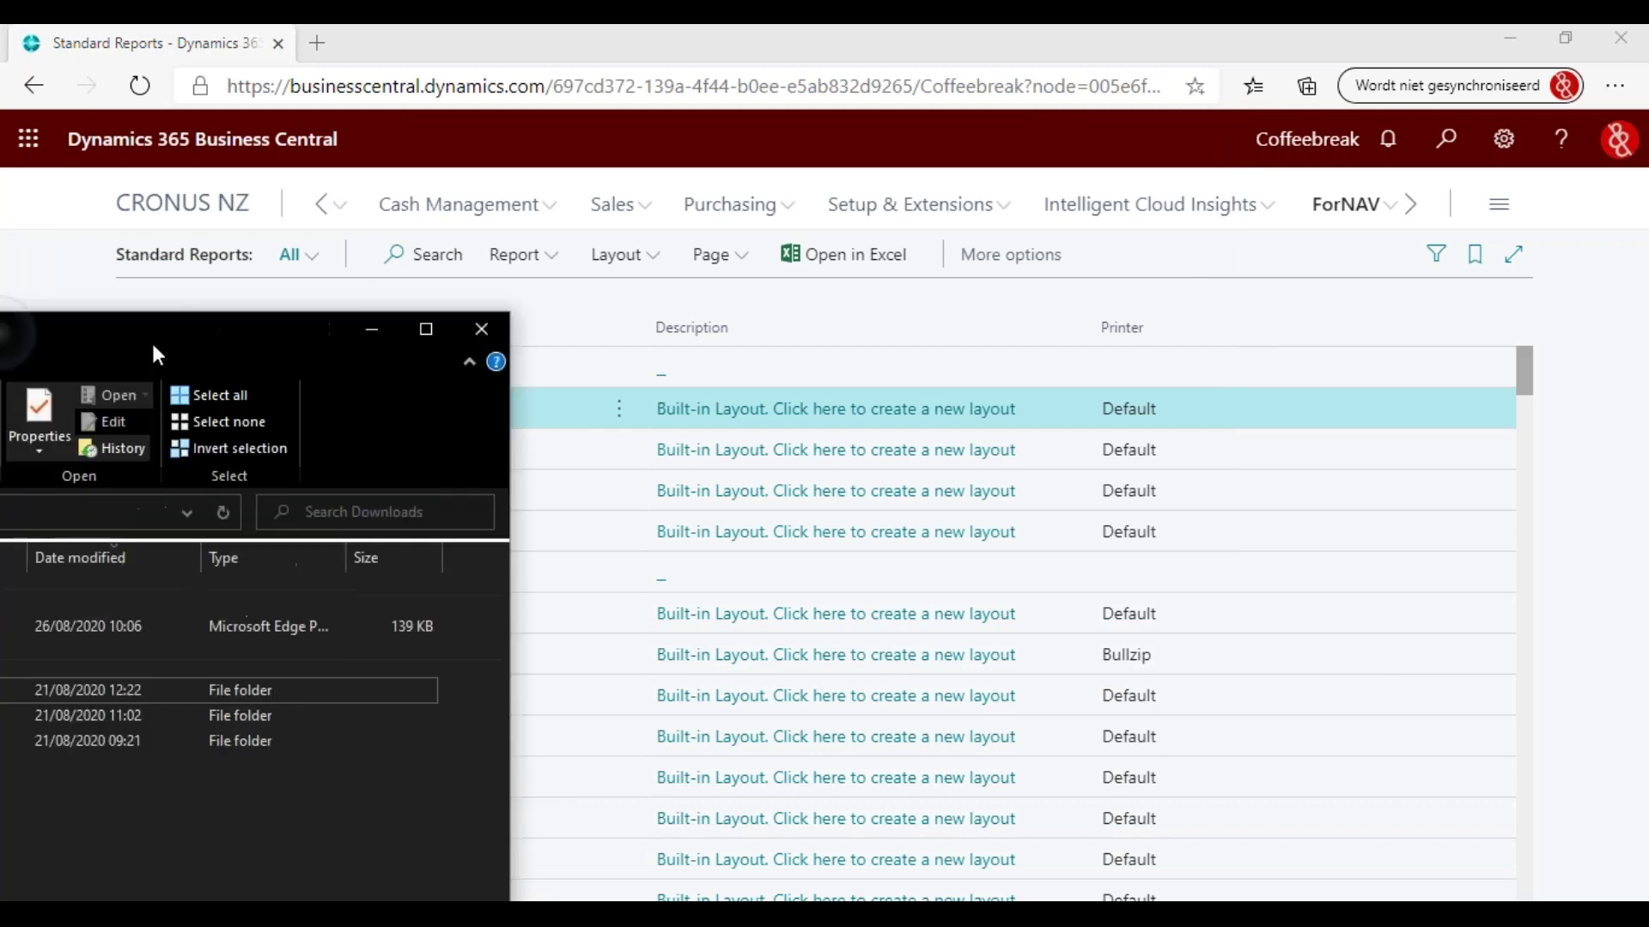
click(589, 392)
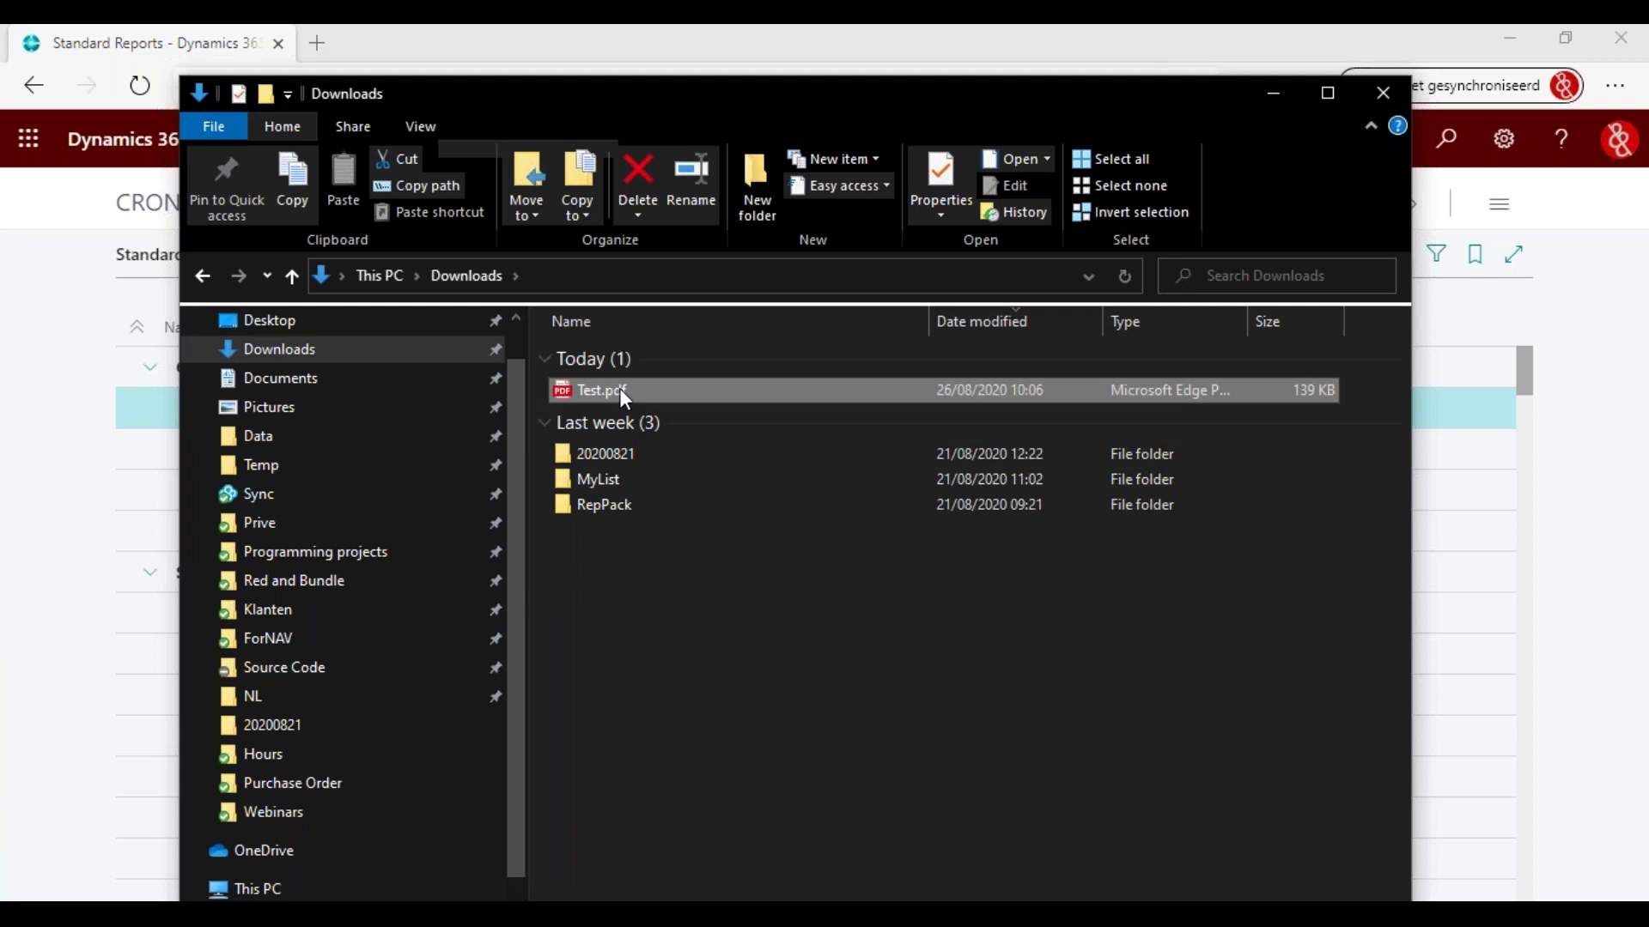
double_click(620, 391)
click(1271, 93)
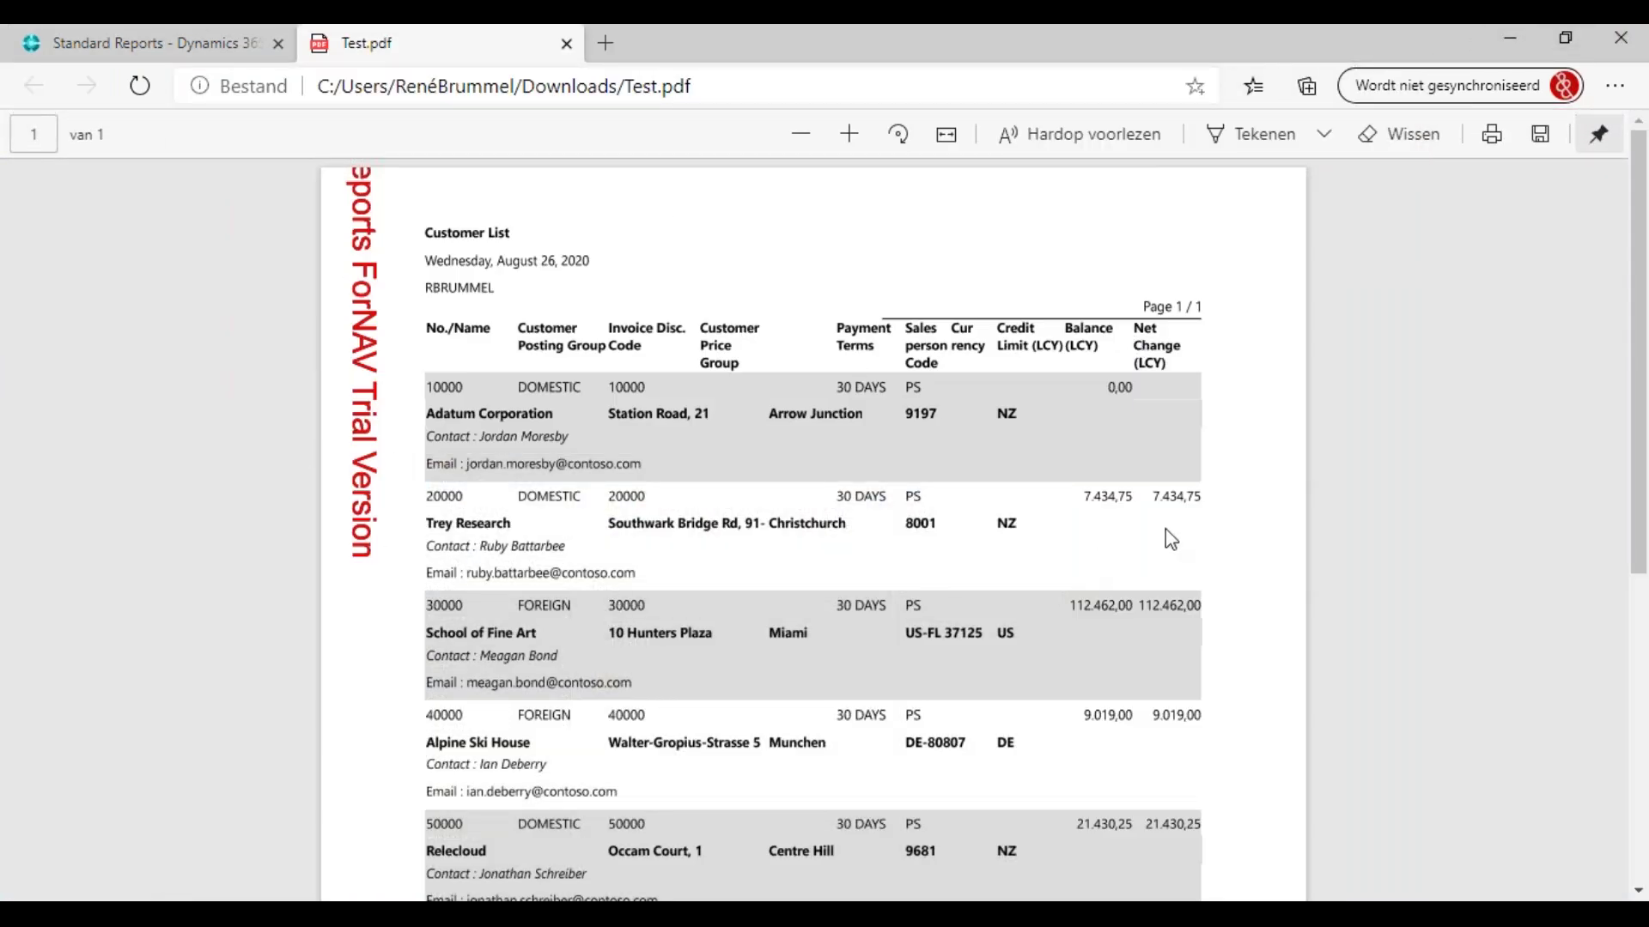
scroll(1167, 534, down, 5)
scroll(1162, 533, up, 5)
click(567, 44)
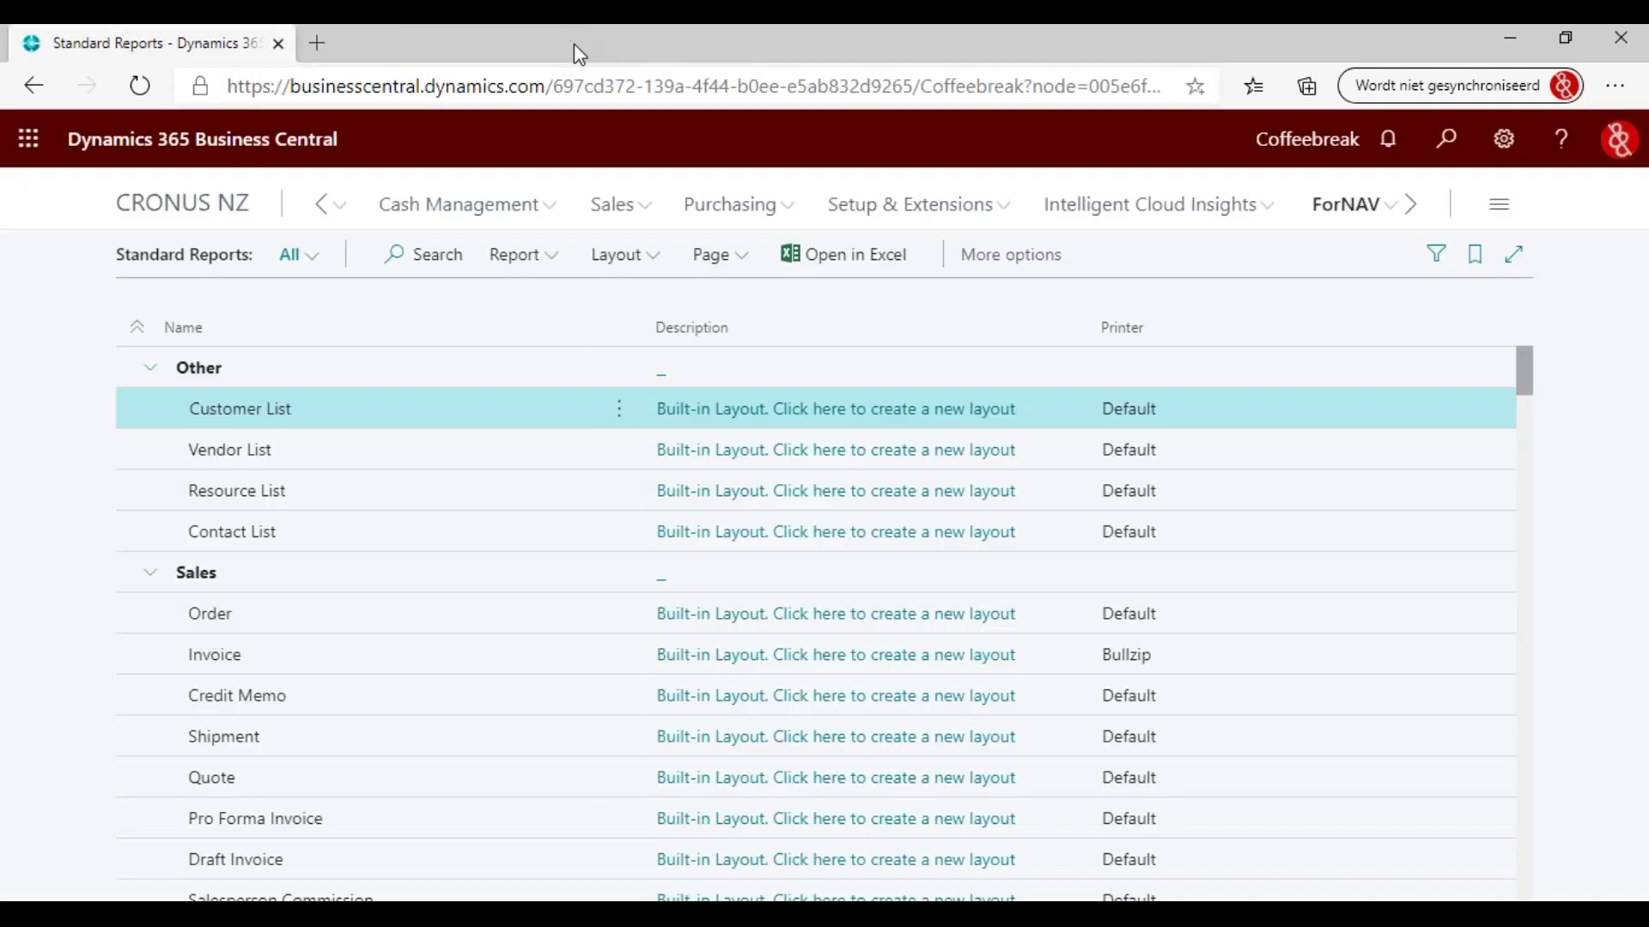
Step: Local-print the Customer List without its request page and save the output as a PDF named t2
click(525, 258)
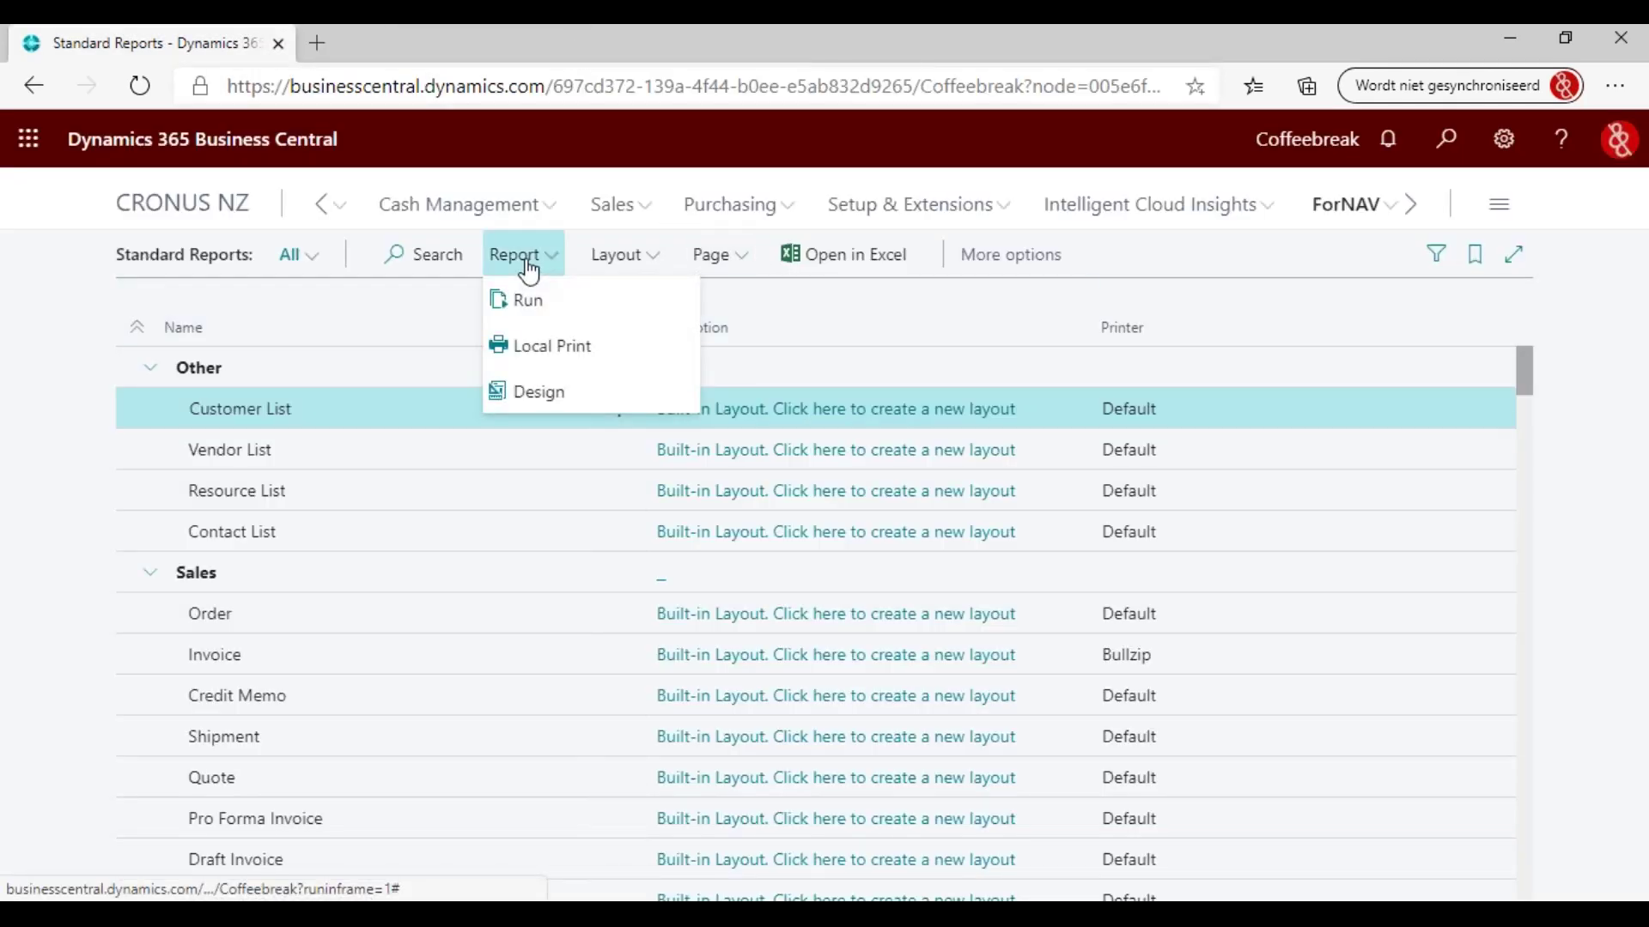
click(546, 358)
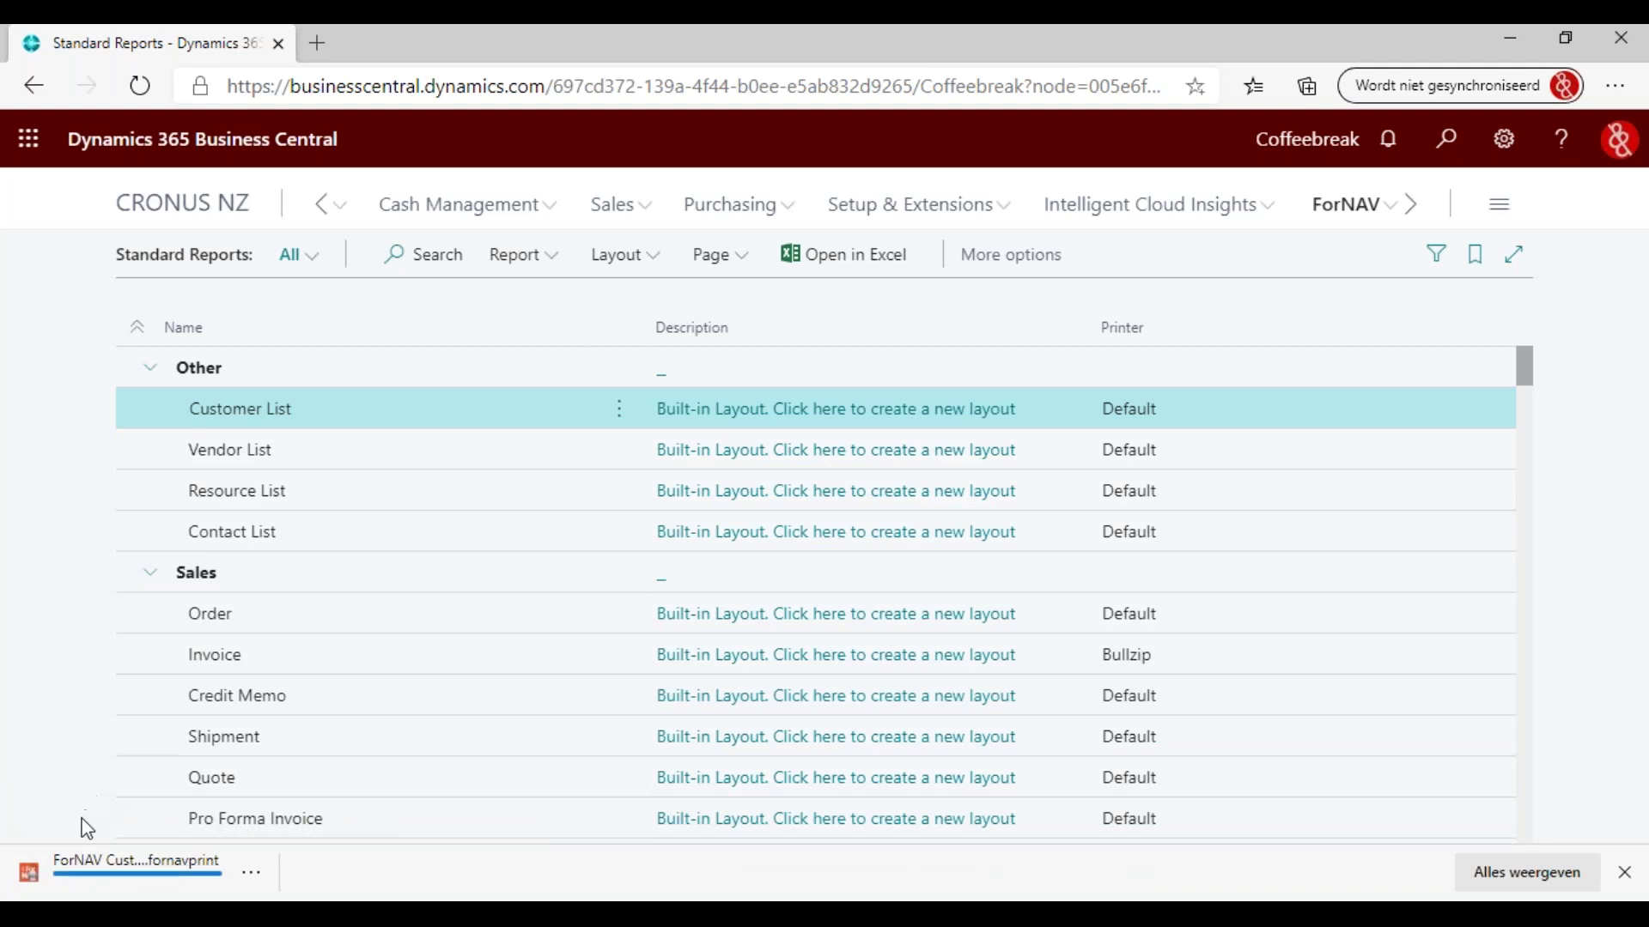
click(250, 875)
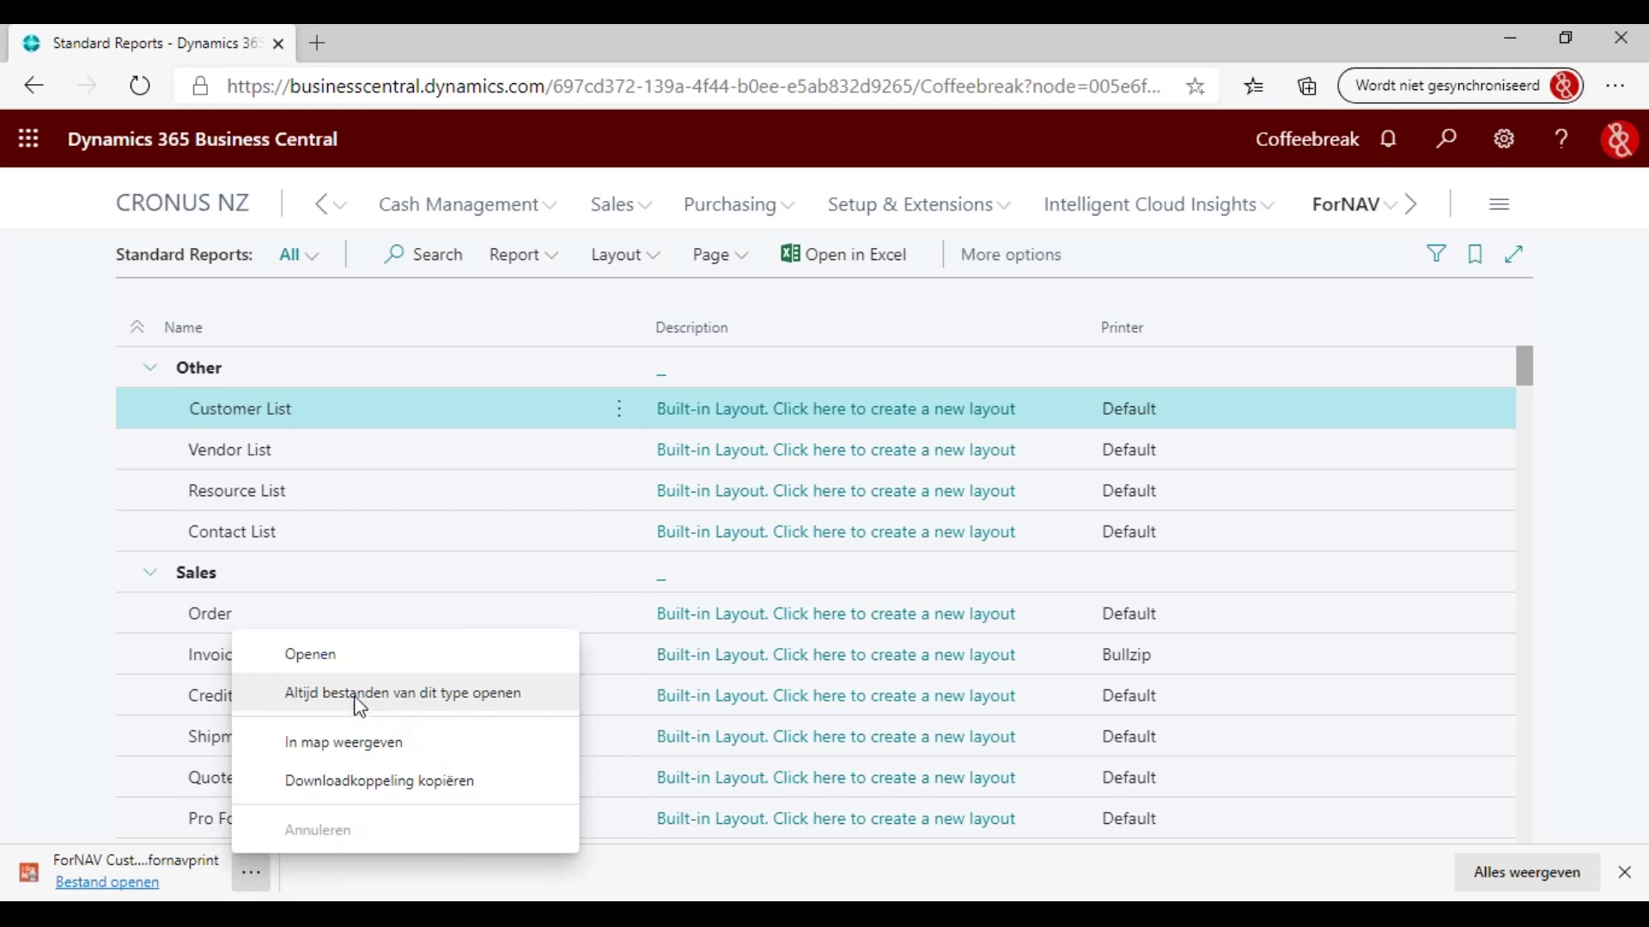
click(128, 890)
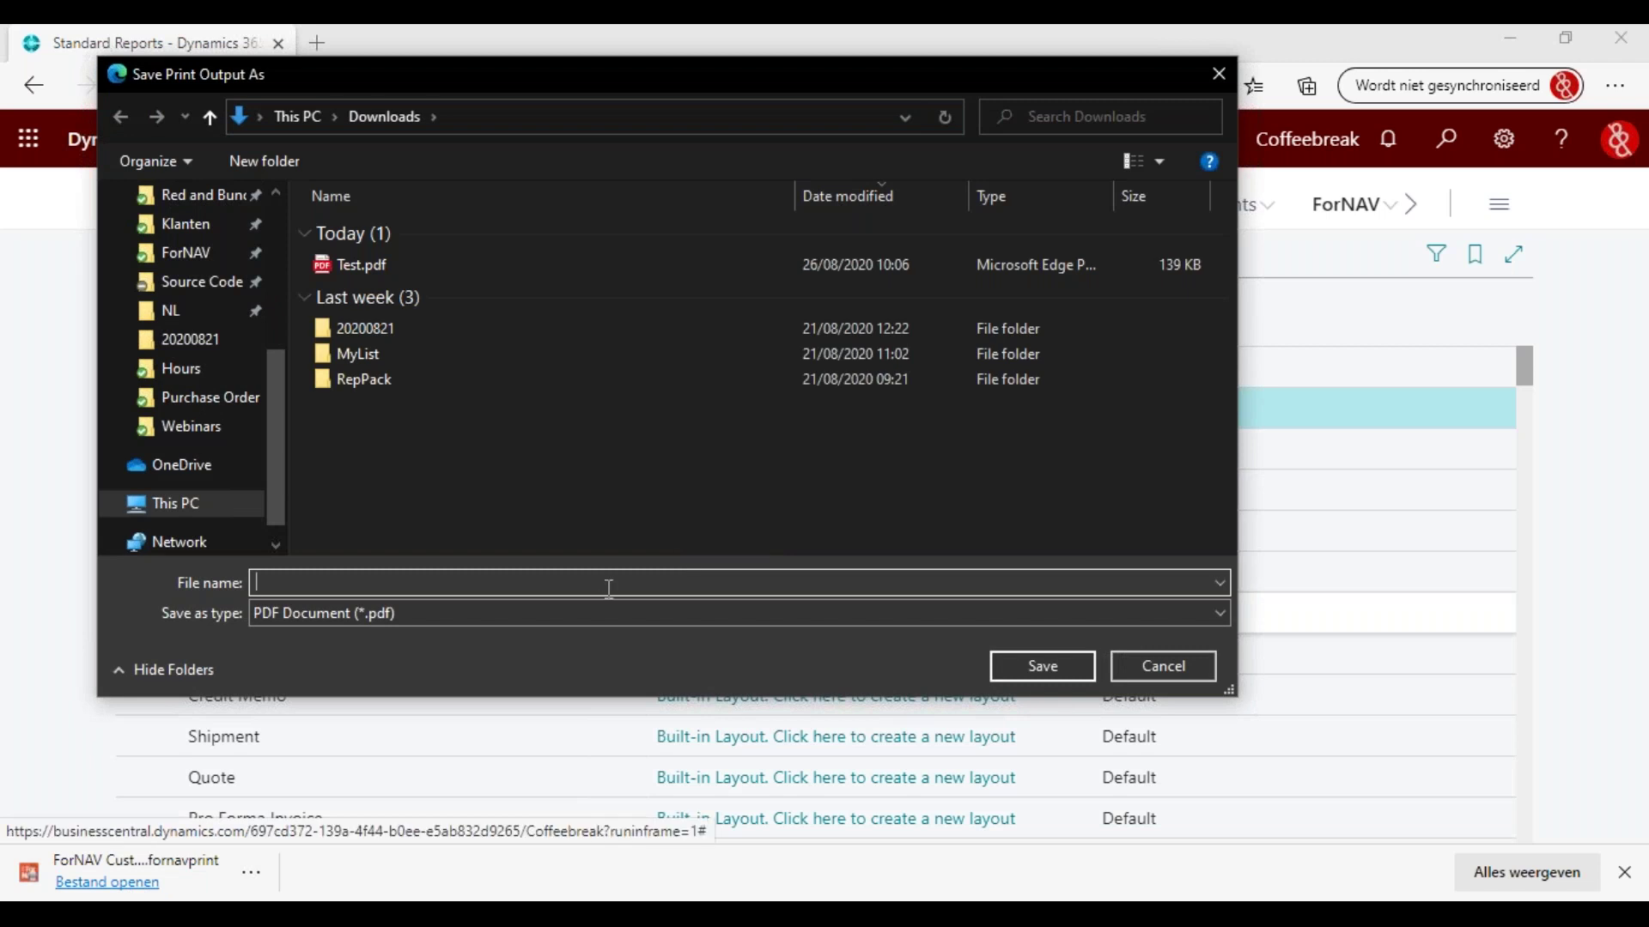
text(t2)
click(1060, 662)
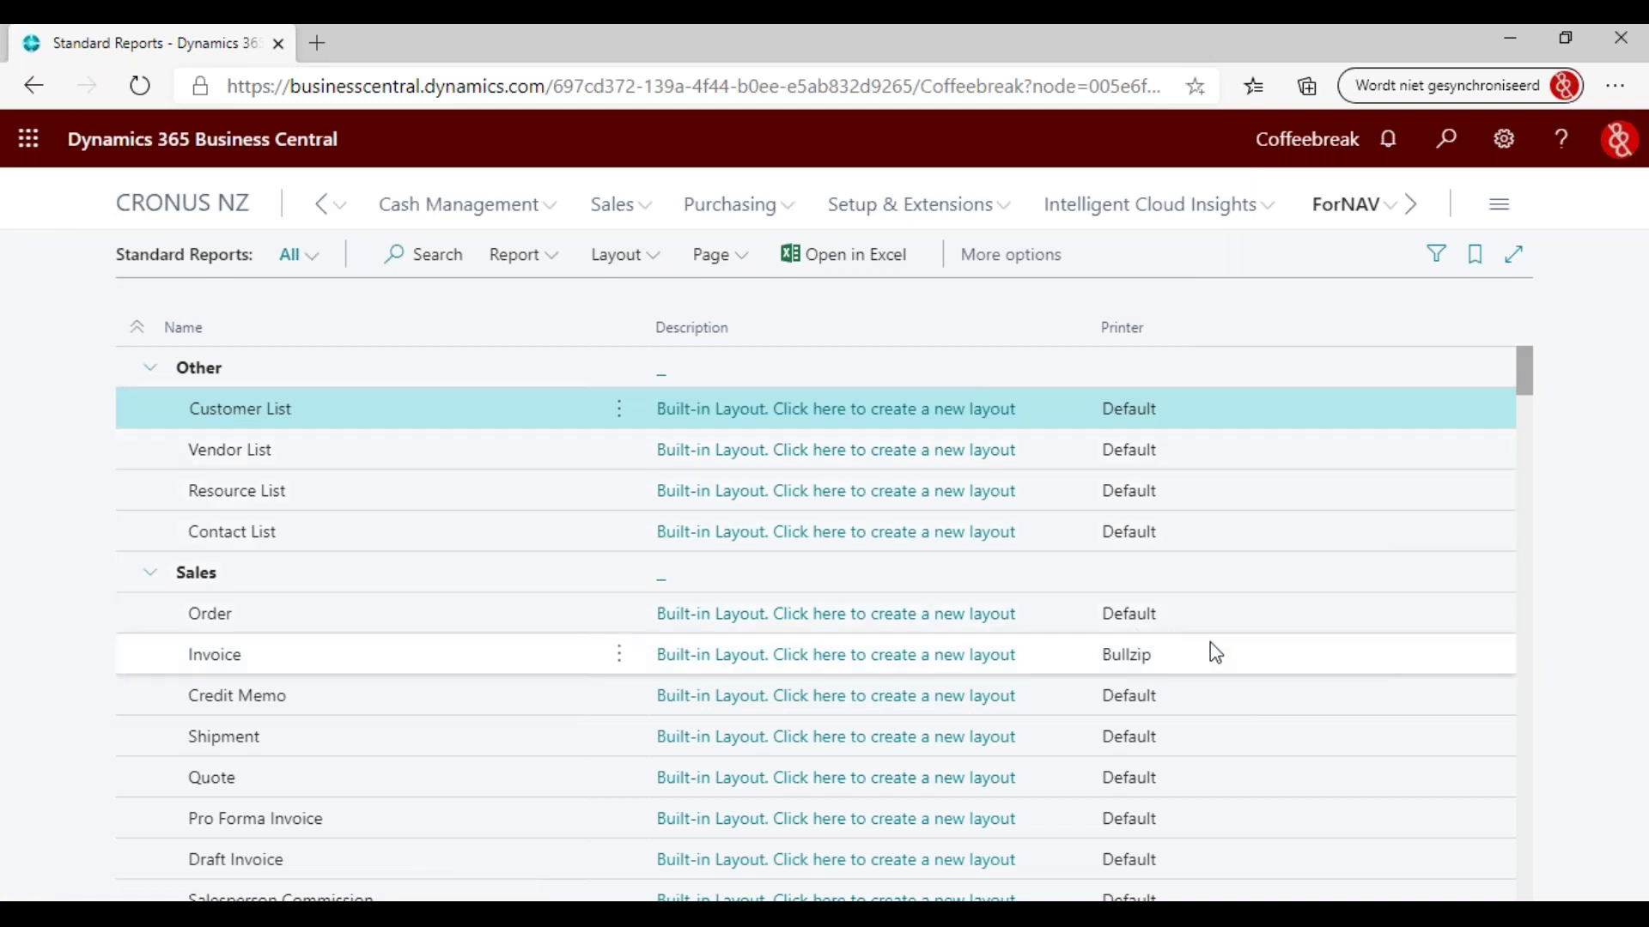
Step: Run the Invoice report as a preview, examine the invoice enlarged and close the preview
click(1236, 653)
scroll(1152, 645, down, 1)
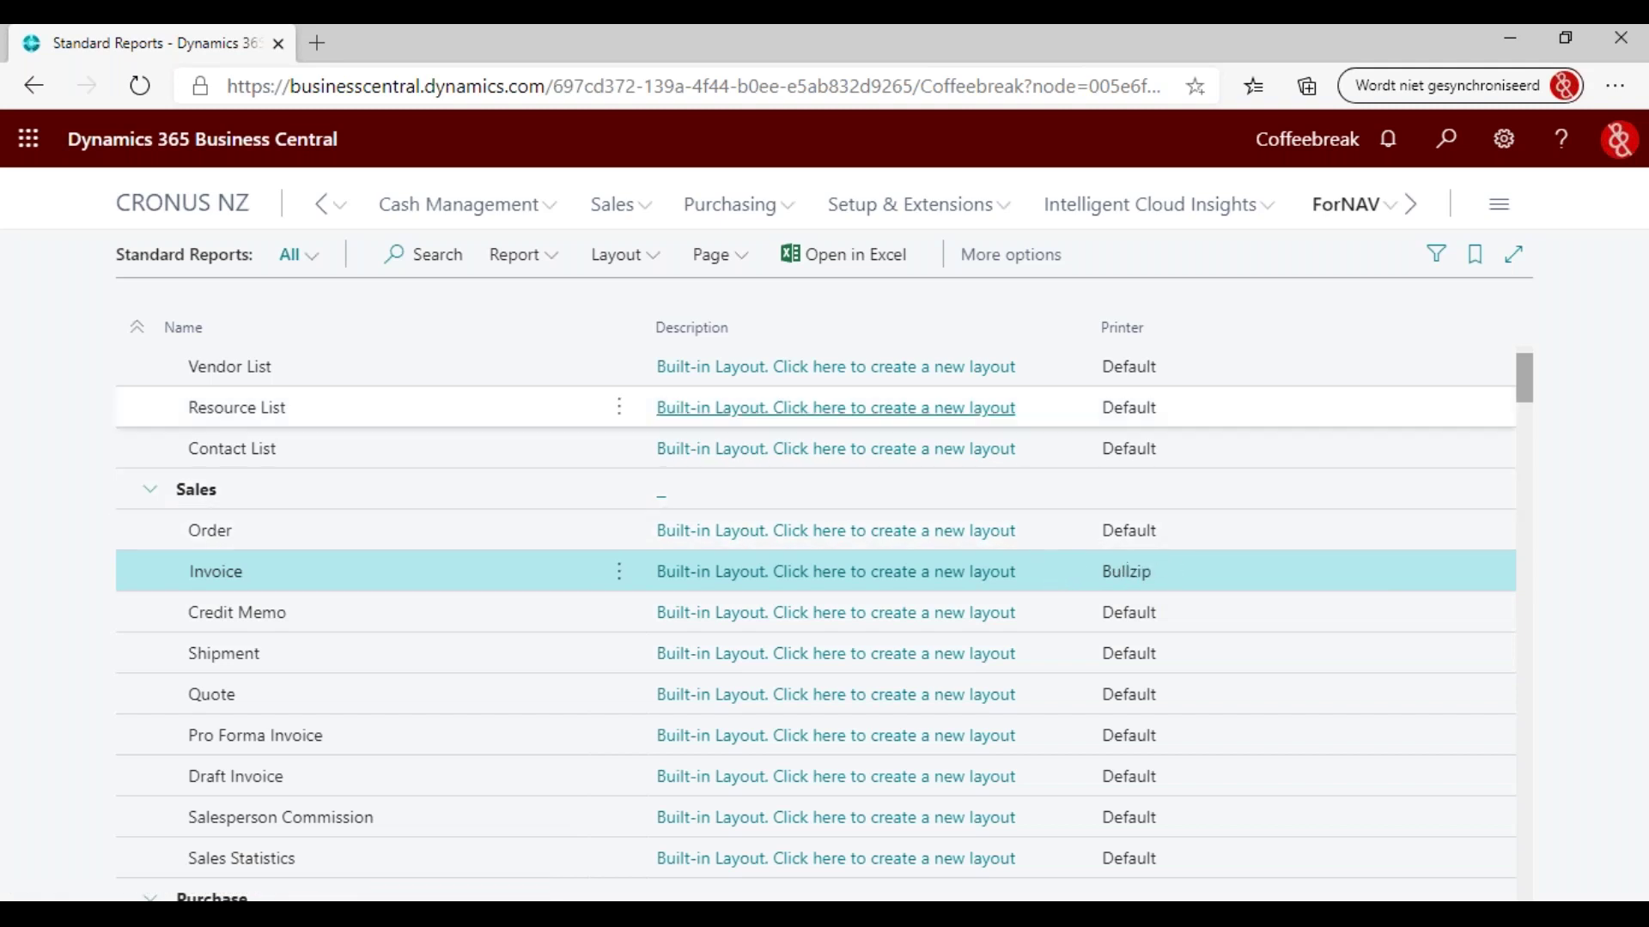
click(539, 276)
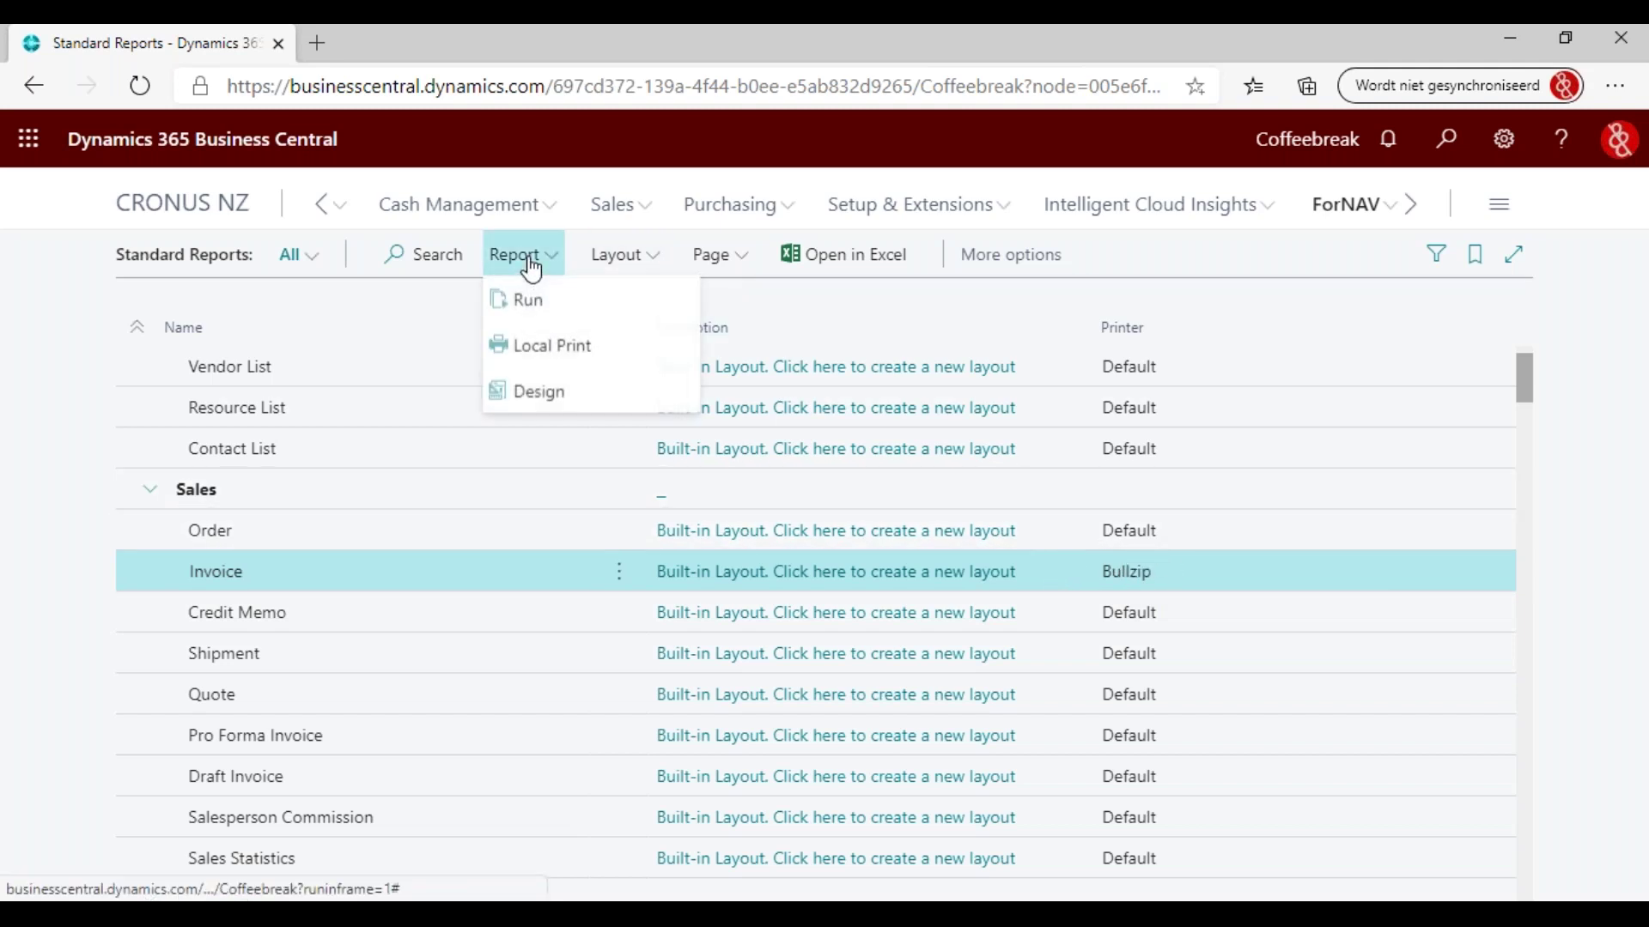
click(578, 315)
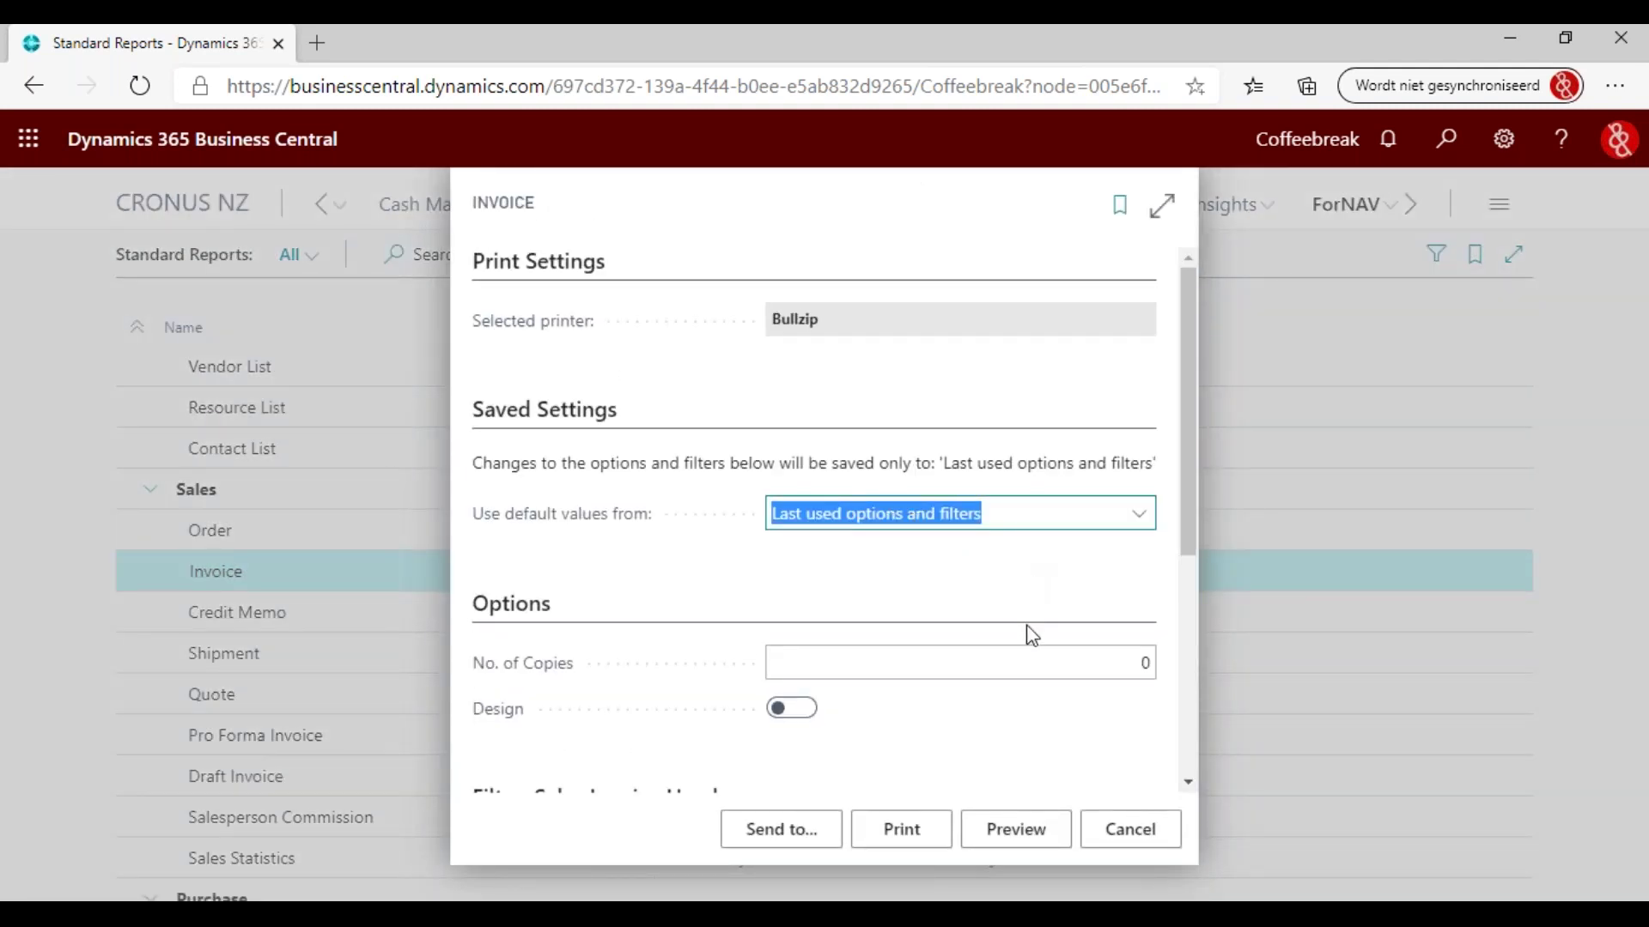
click(1034, 828)
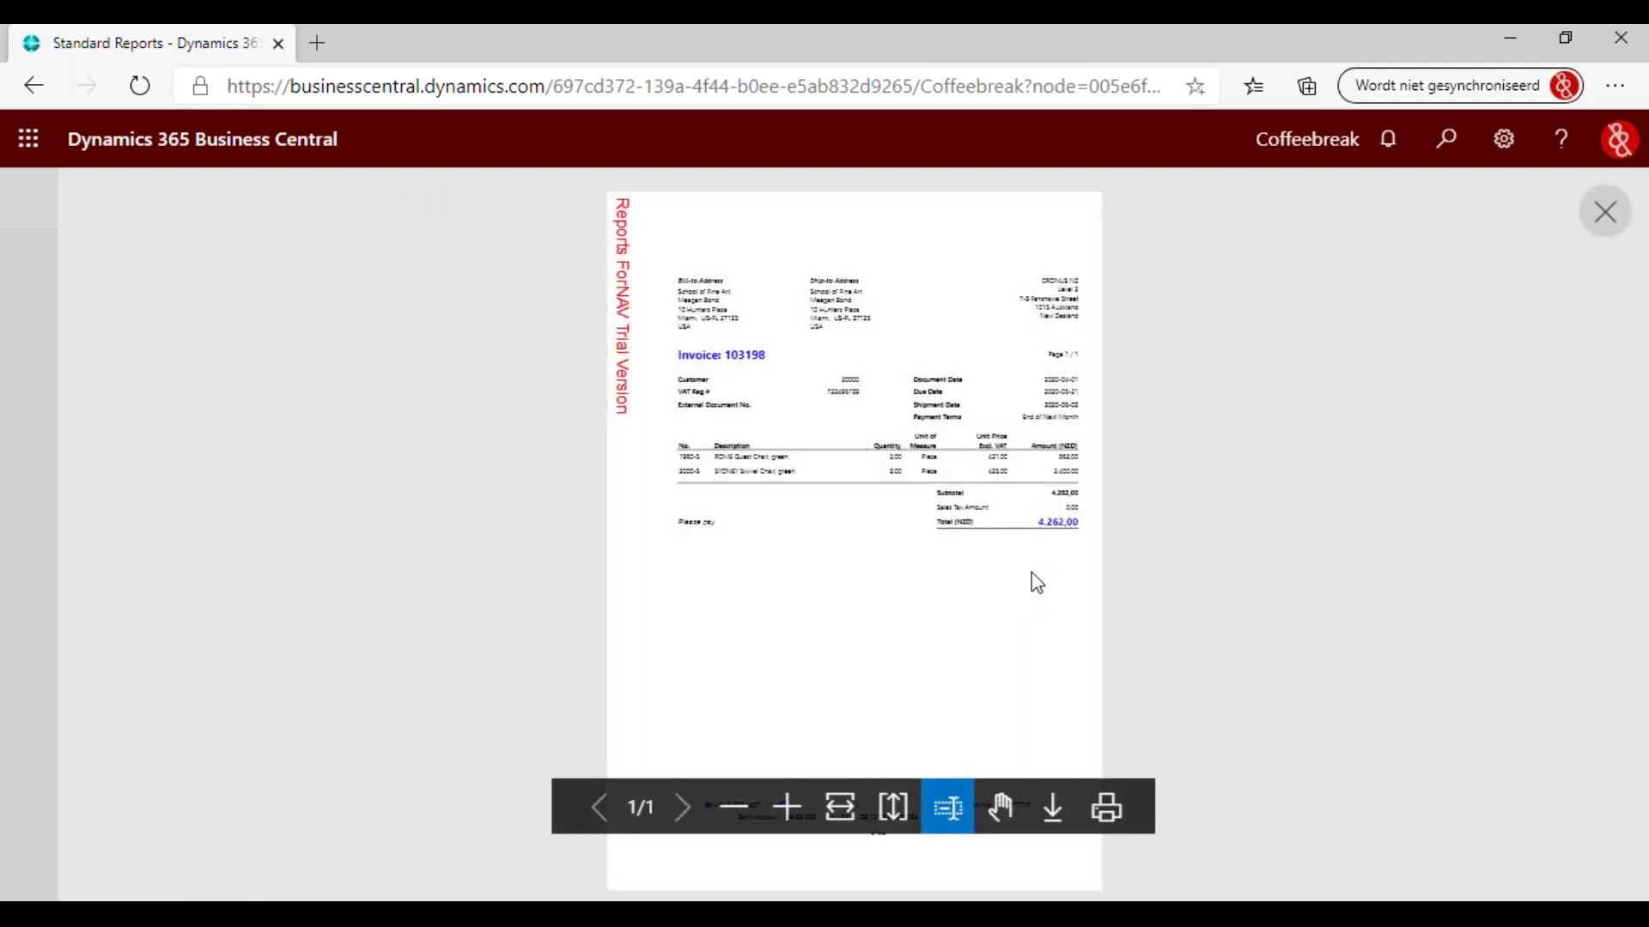
click(787, 811)
scroll(865, 663, up, 3)
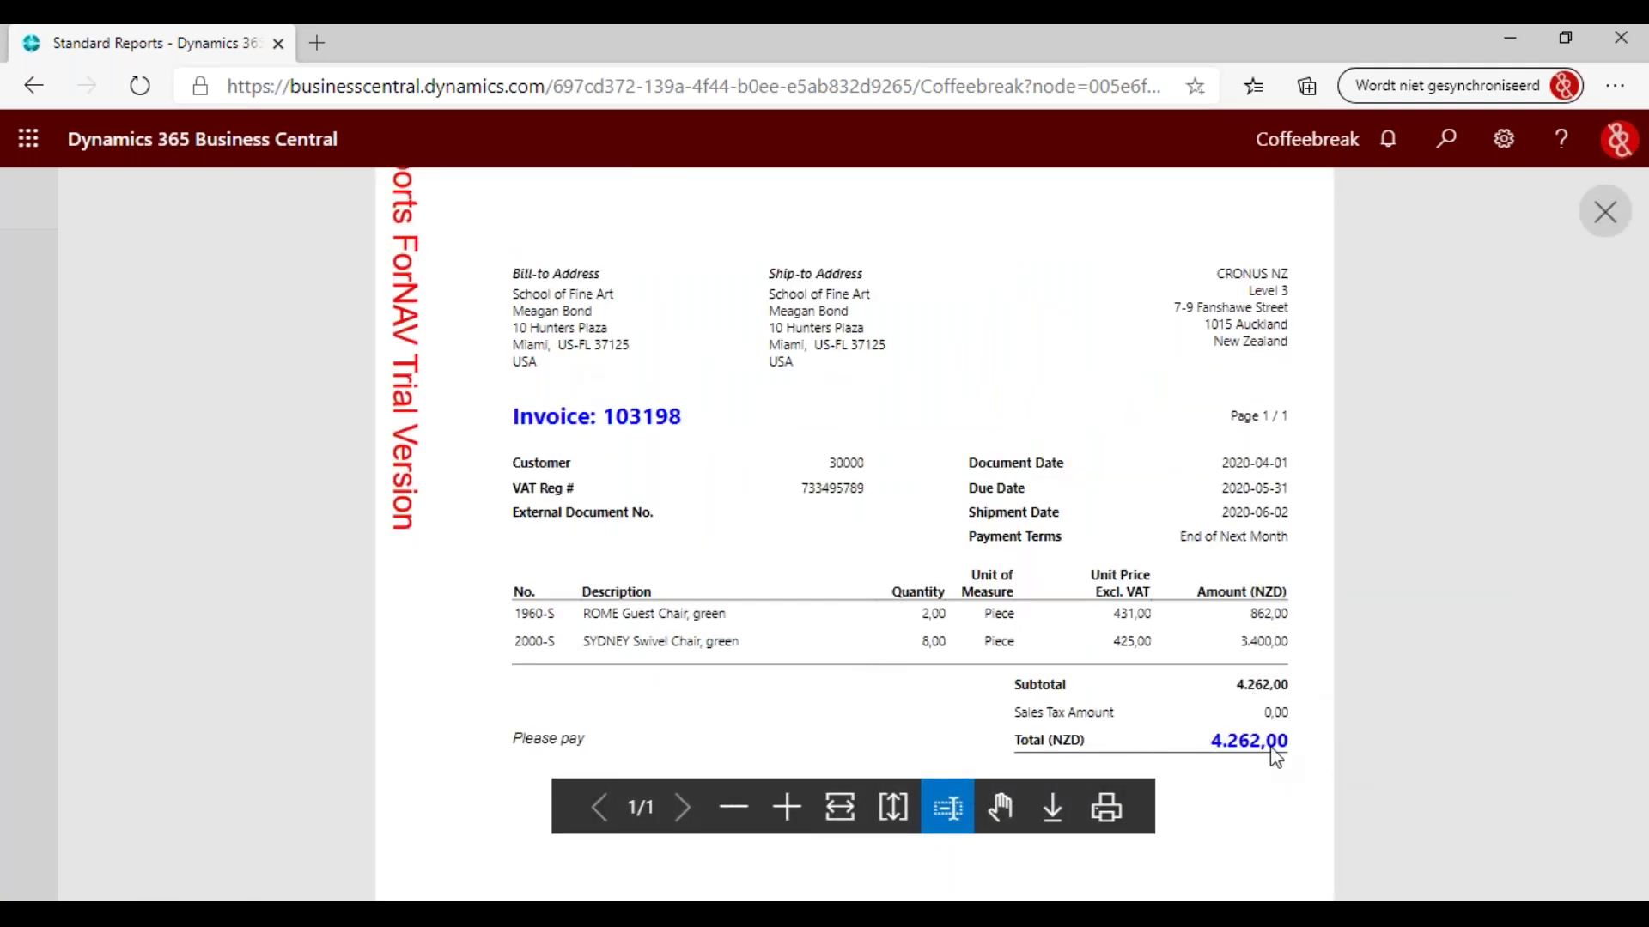
click(1604, 211)
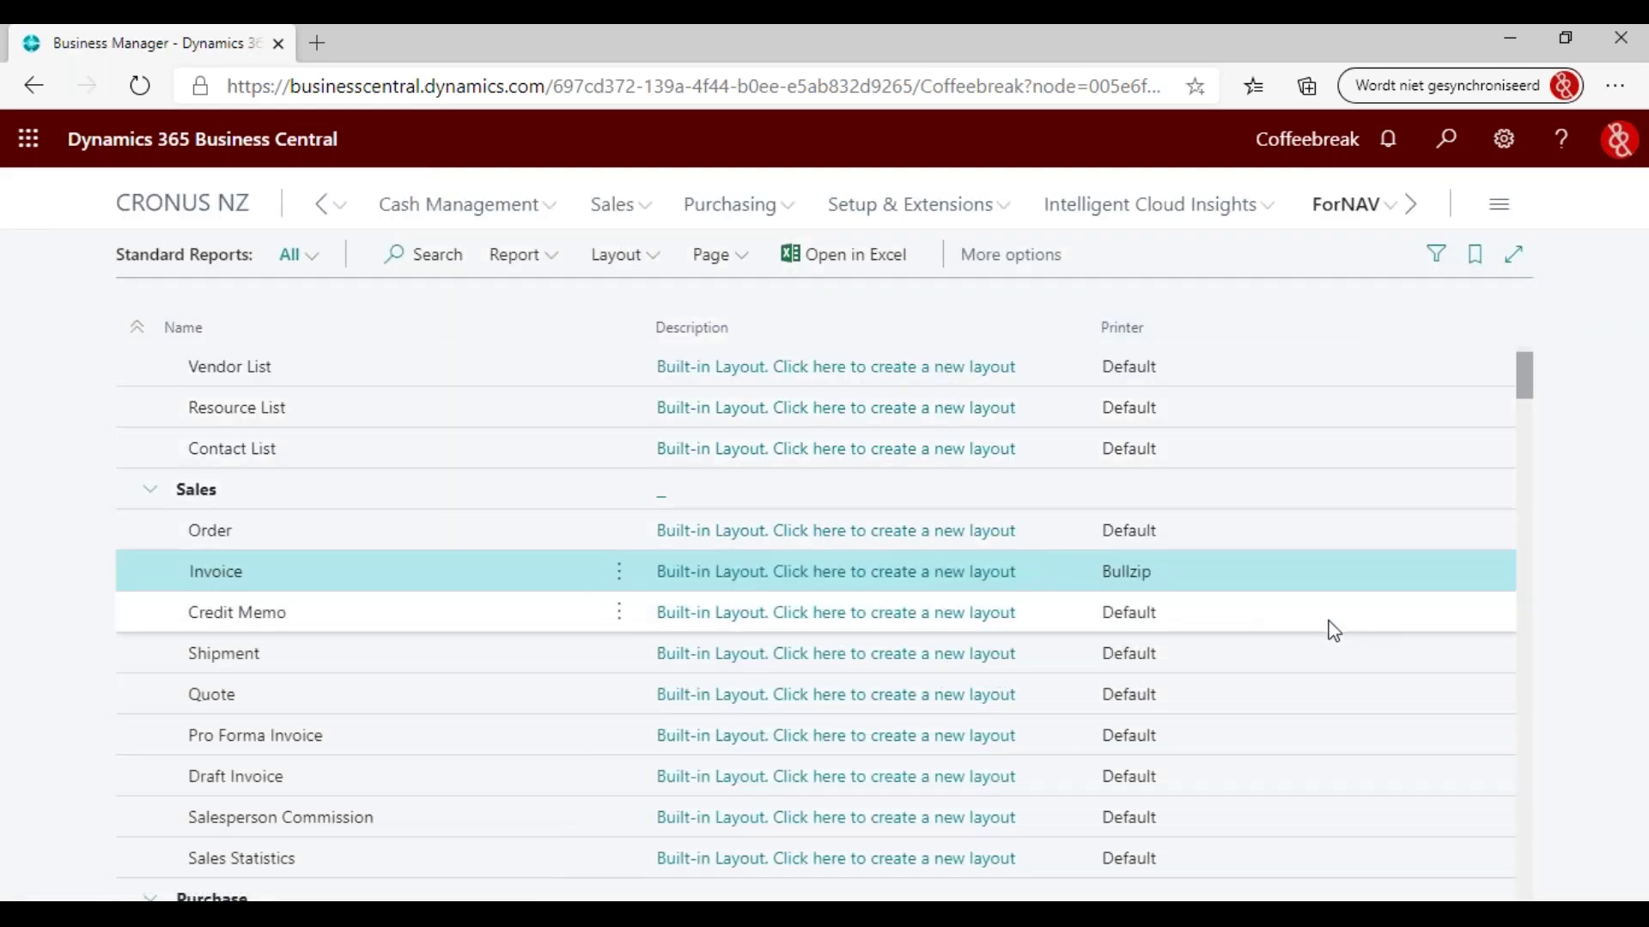
Step: Local-print the Invoice report and open the downloaded ForNAV print file
click(526, 256)
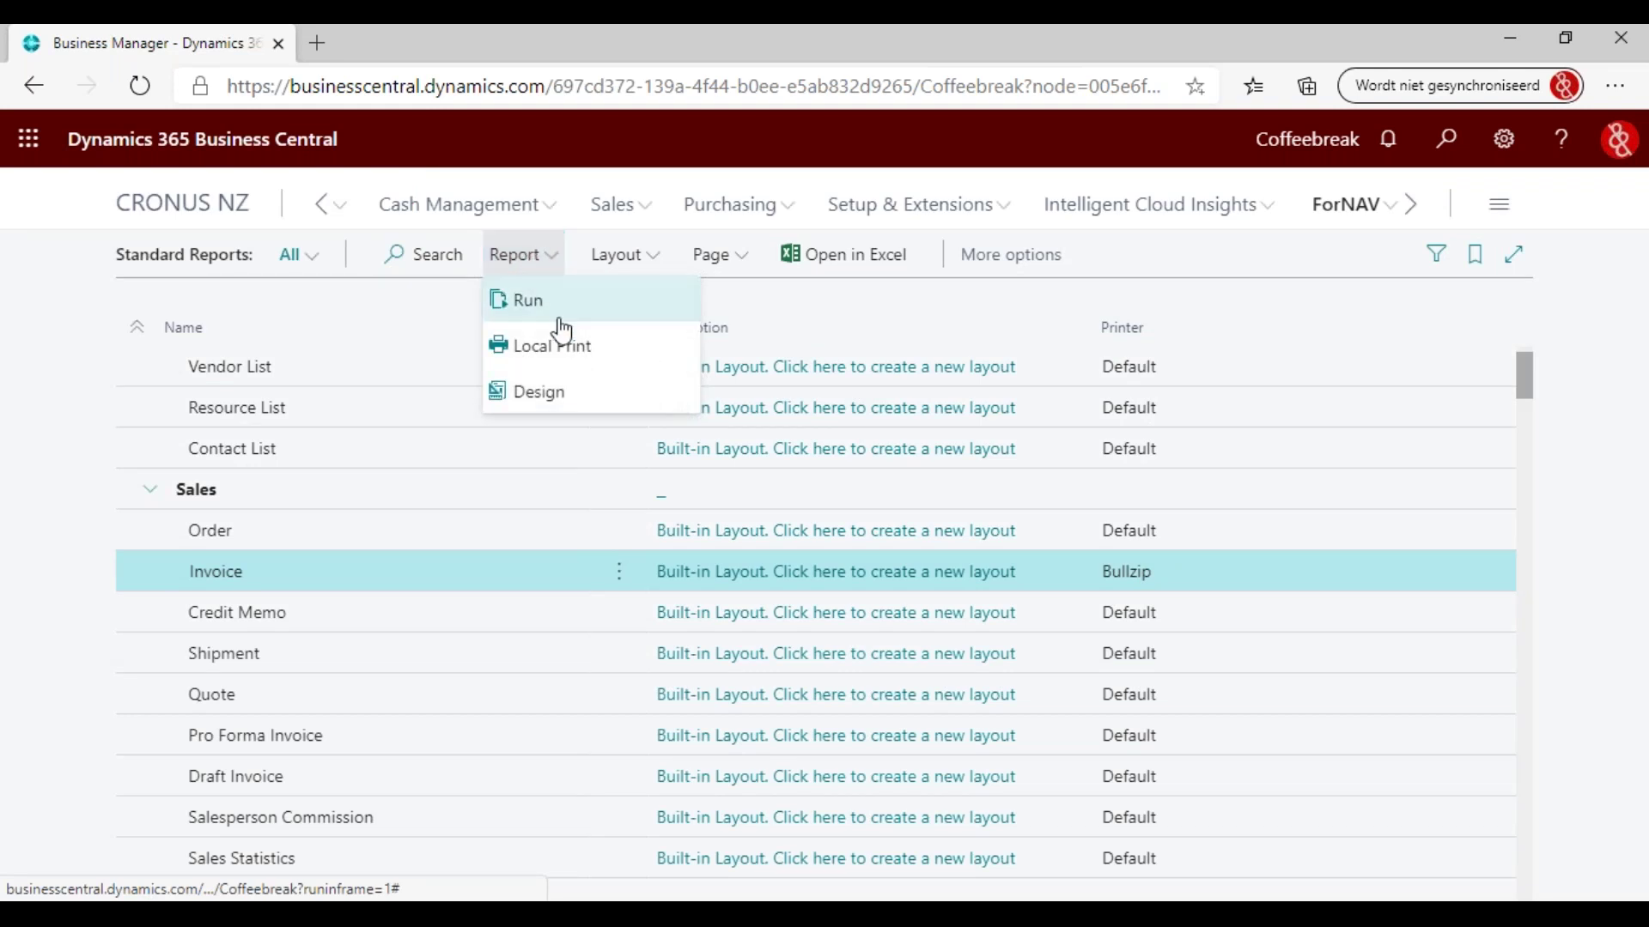
click(559, 348)
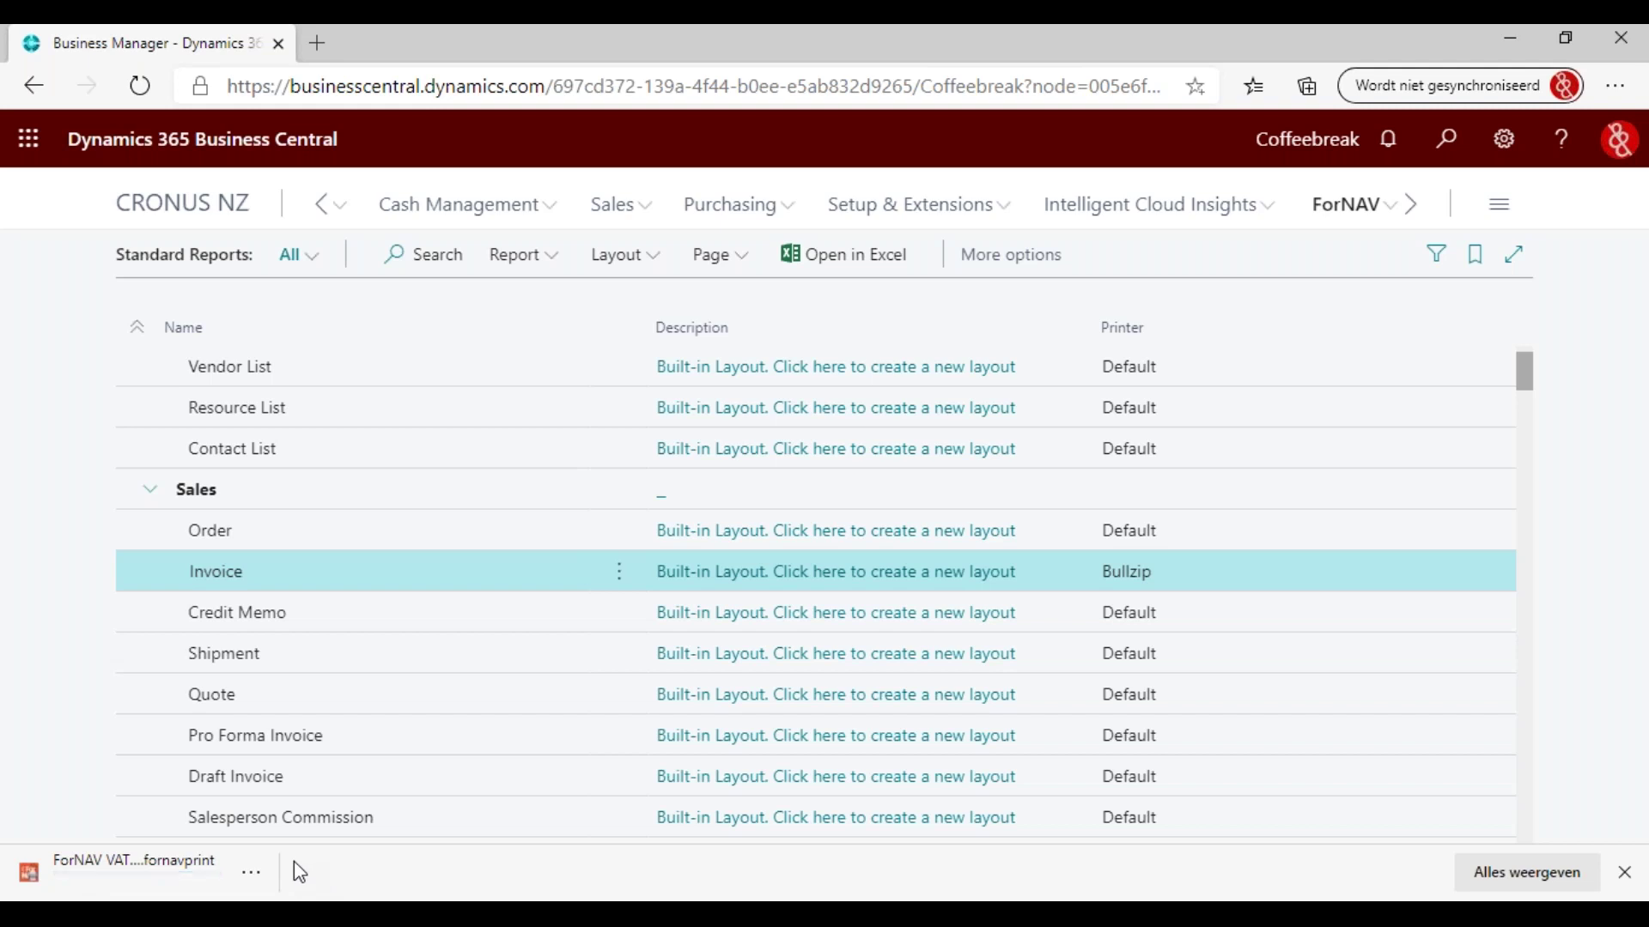
click(108, 882)
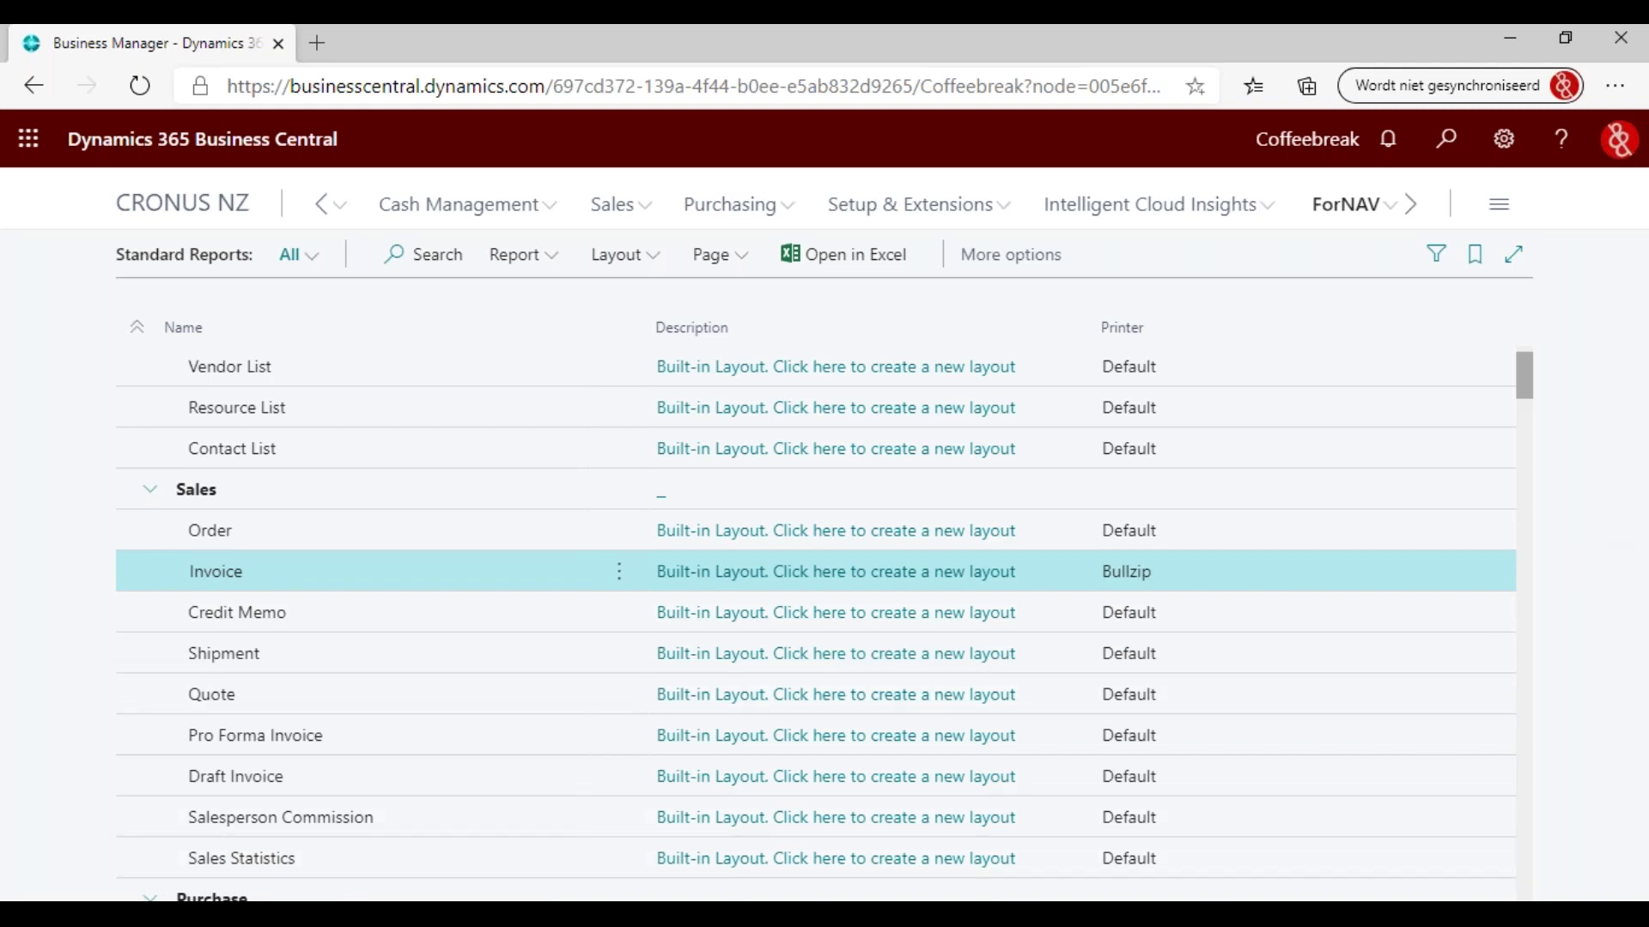
Step: Save the Bullzip output as the PDF ForNAV VAT Sales Invoice in Downloads and look through its first pages
mouse_move(654, 915)
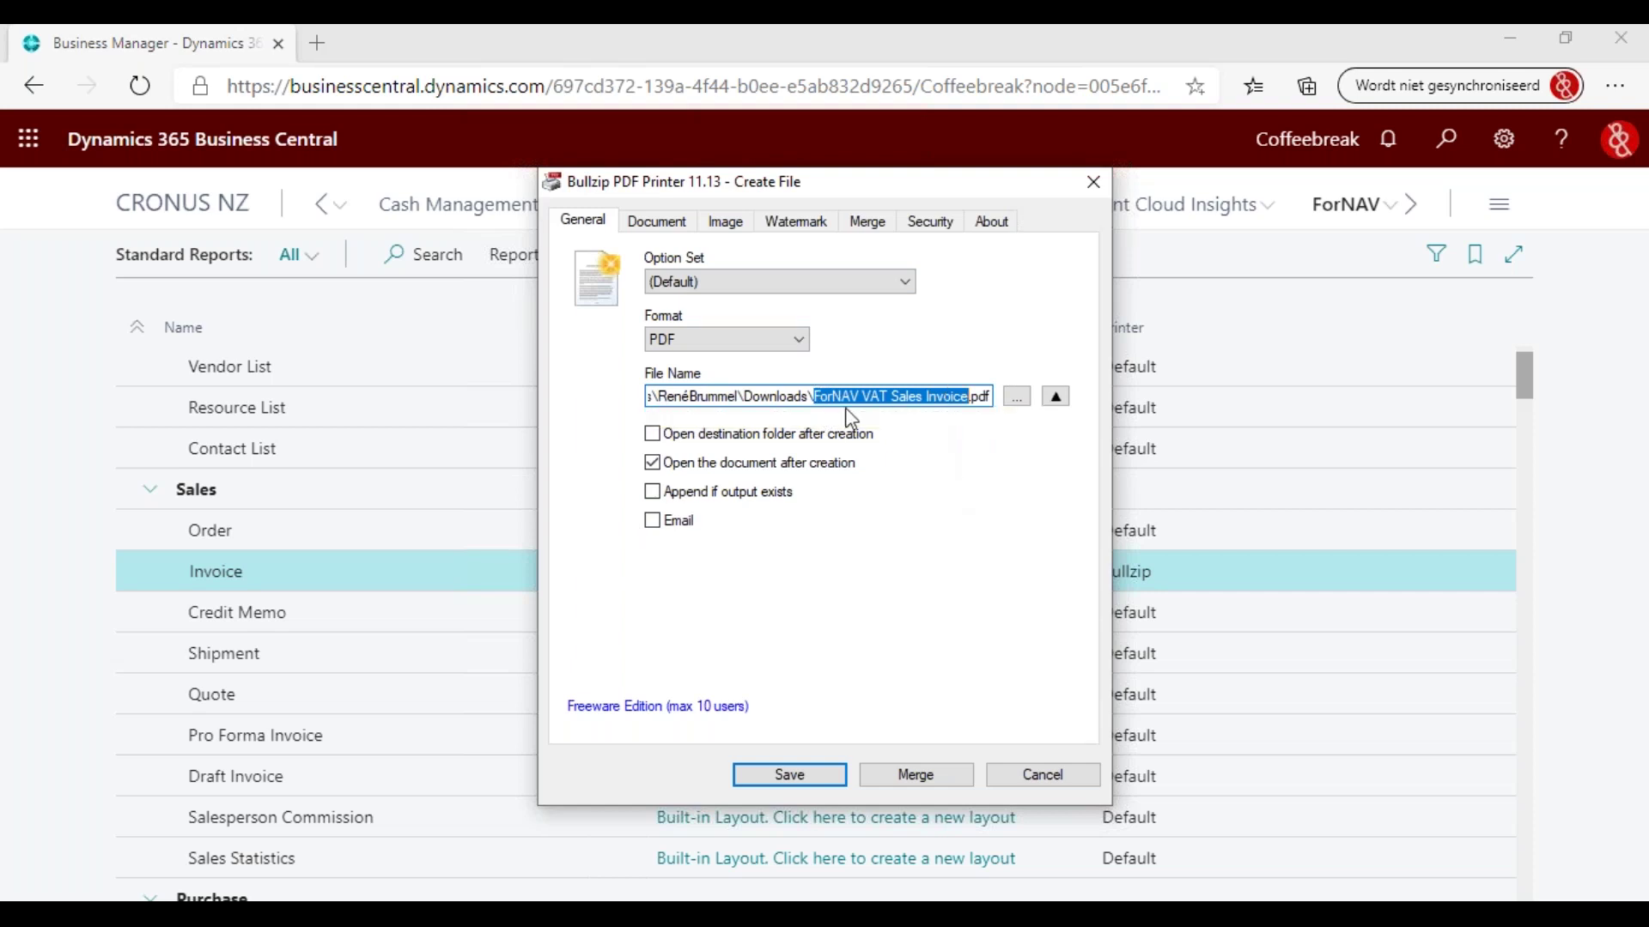
click(819, 781)
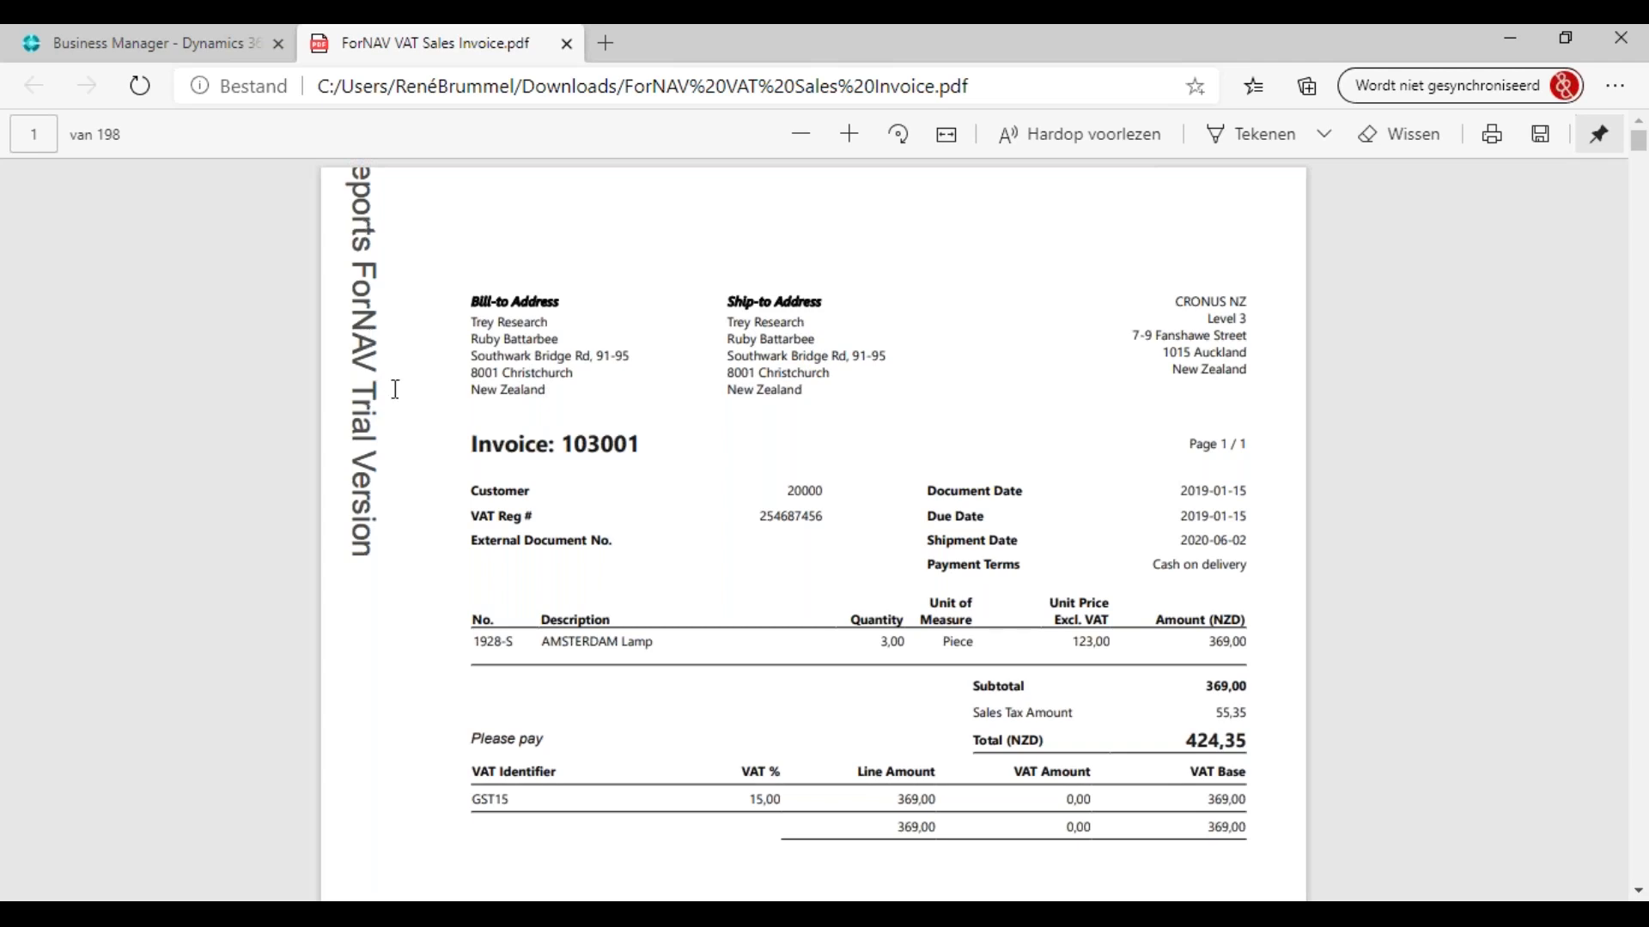
scroll(443, 403, down, 10)
scroll(450, 411, down, 4)
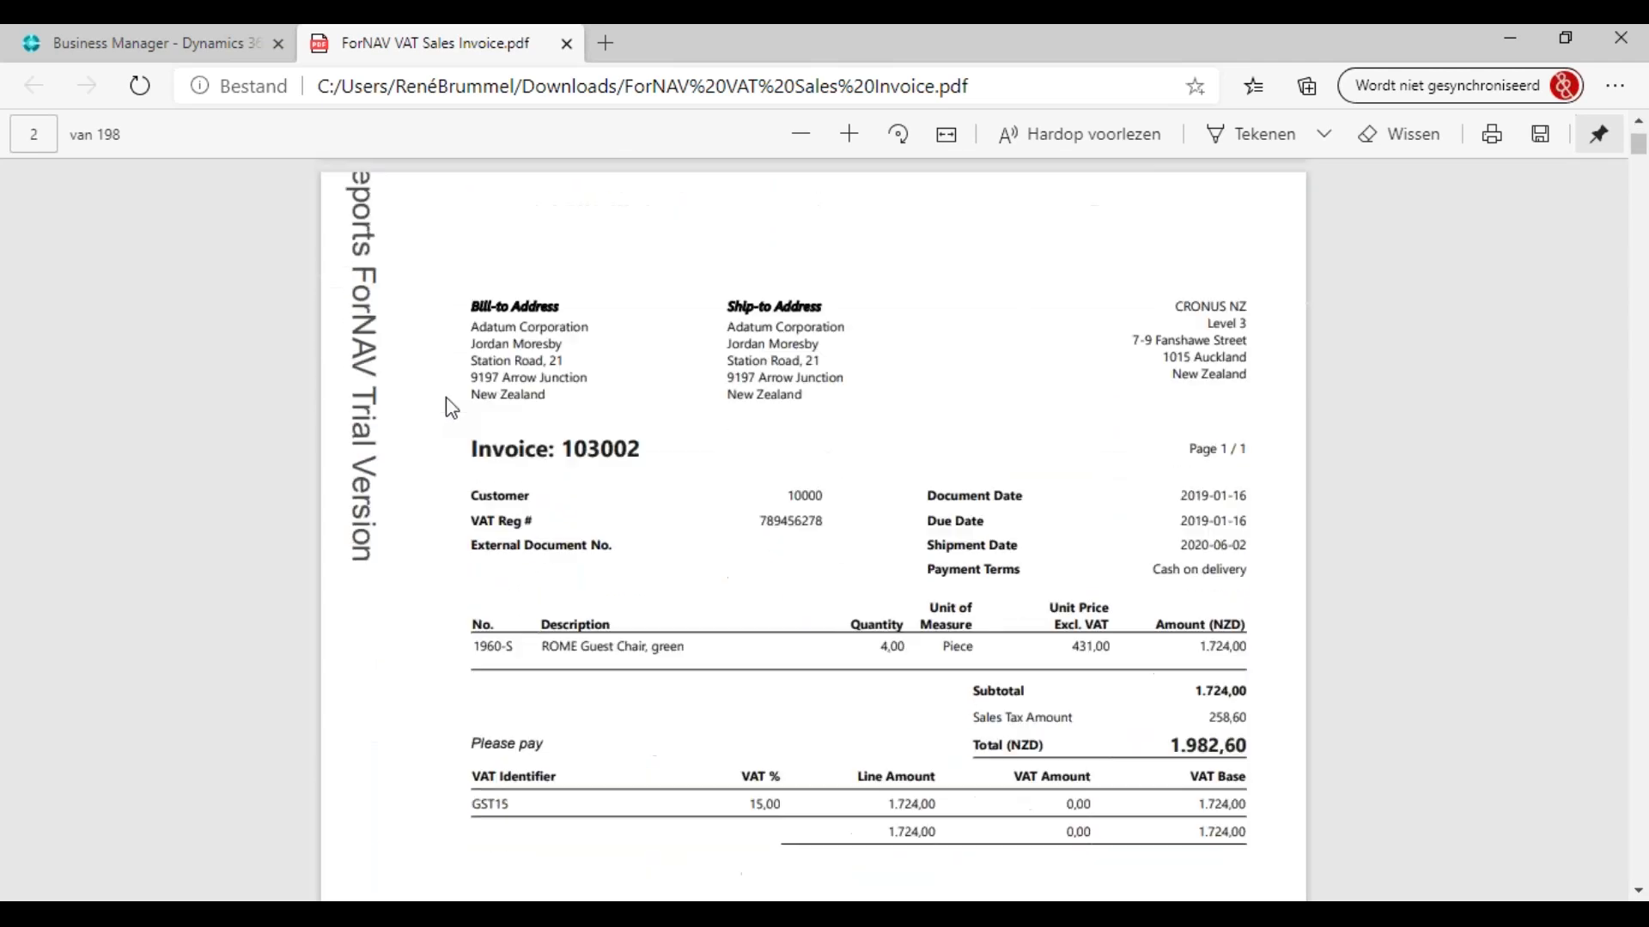